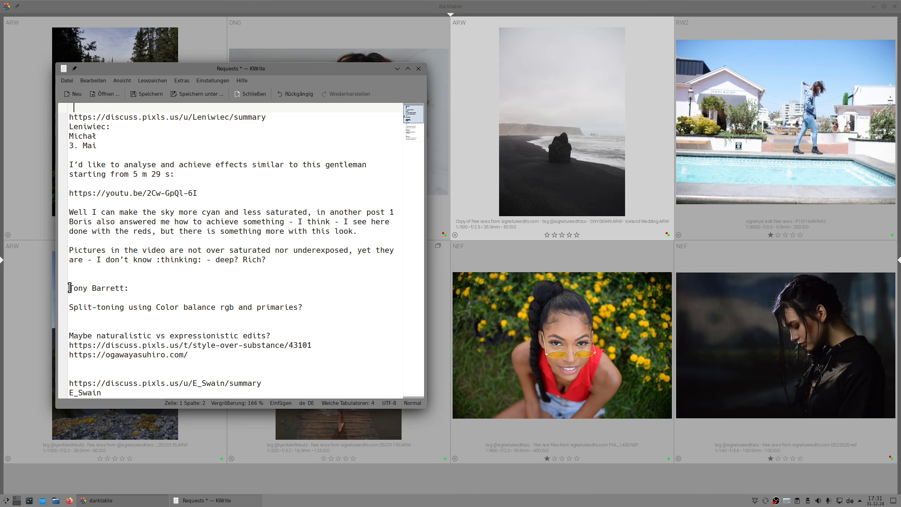
# Read the viewer requests in the notes, highlighting the requester line above the split-toning question.
pyautogui.moveTo(70, 288); pyautogui.dragTo(133, 288)
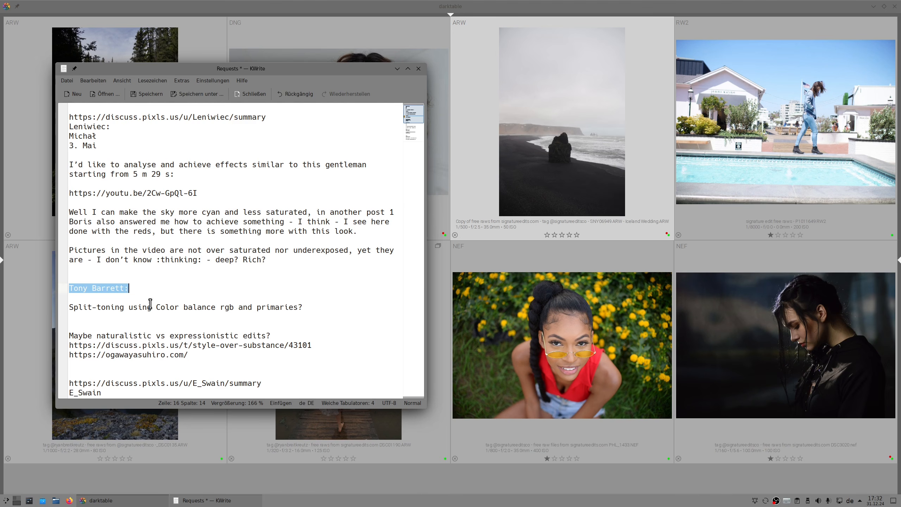
pyautogui.click(140, 306)
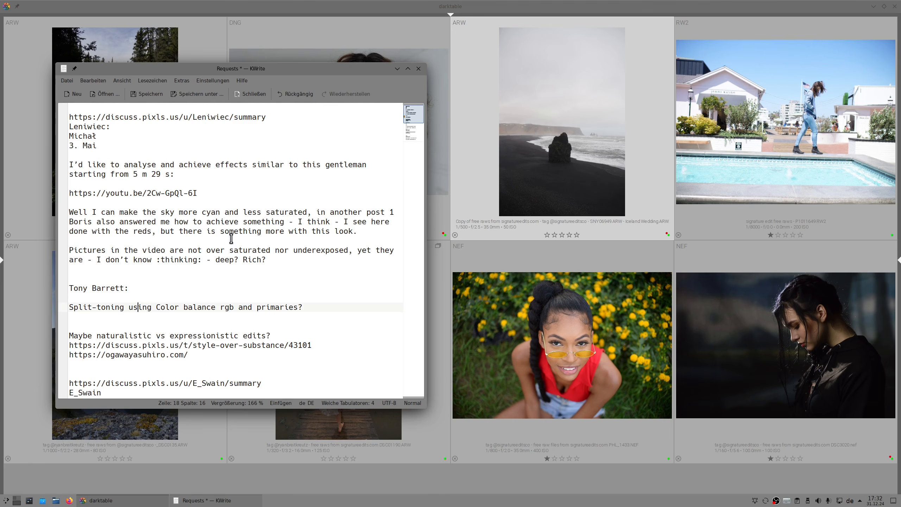
pyautogui.scroll(-1, 223, 253)
pyautogui.scroll(1, 222, 255)
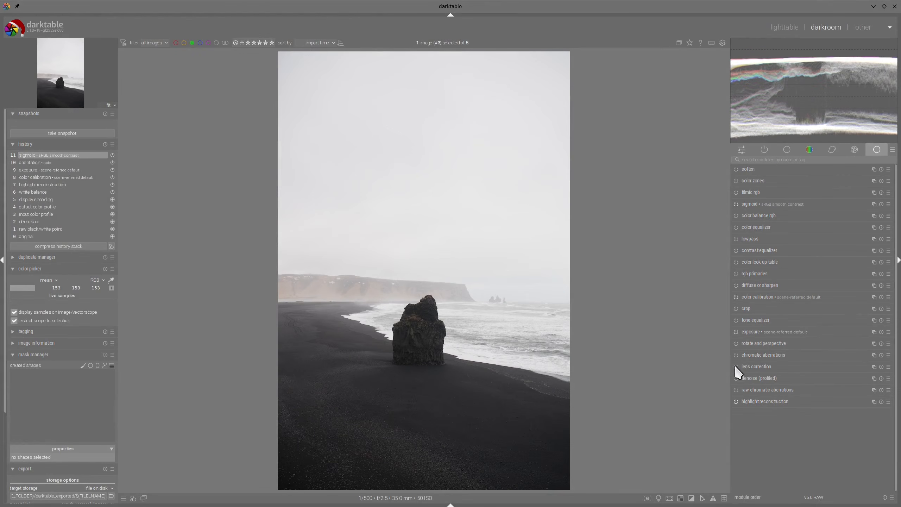
# Enable lens correction and profiled denoising for the black-beach photo.
pyautogui.click(735, 367)
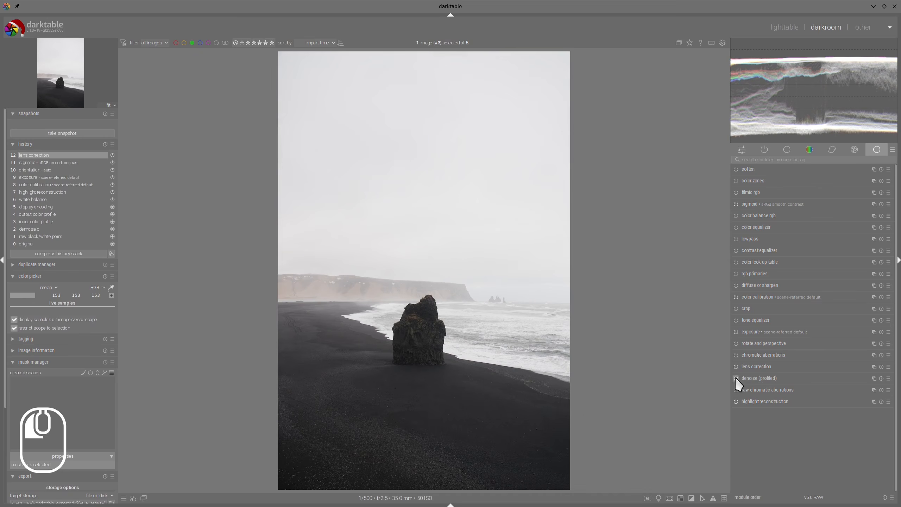
pyautogui.click(735, 378)
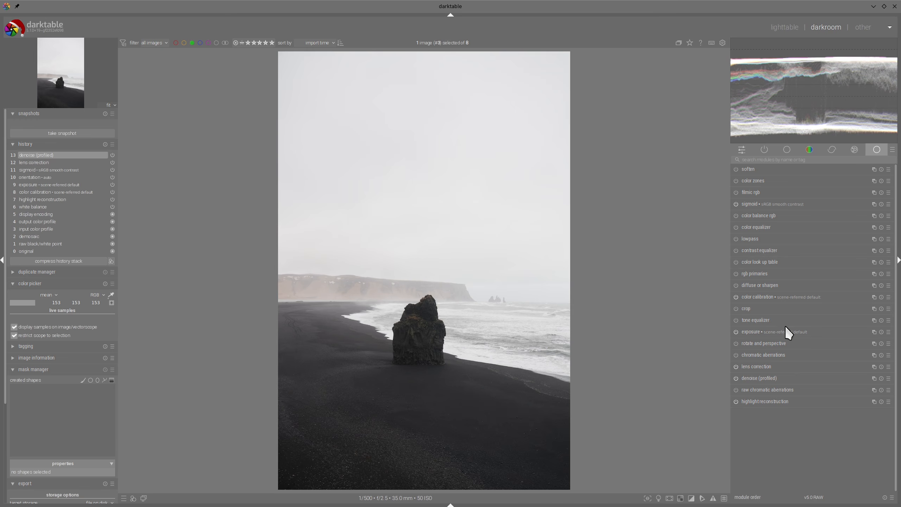
# Enable the tone equalizer and auto-adjust its mask exposure compensation.
pyautogui.click(736, 321)
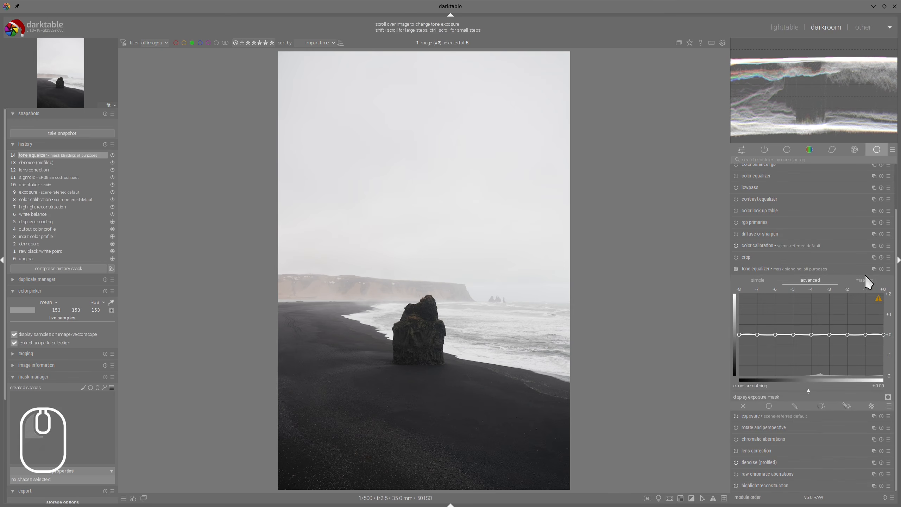
pyautogui.click(865, 281)
pyautogui.click(887, 373)
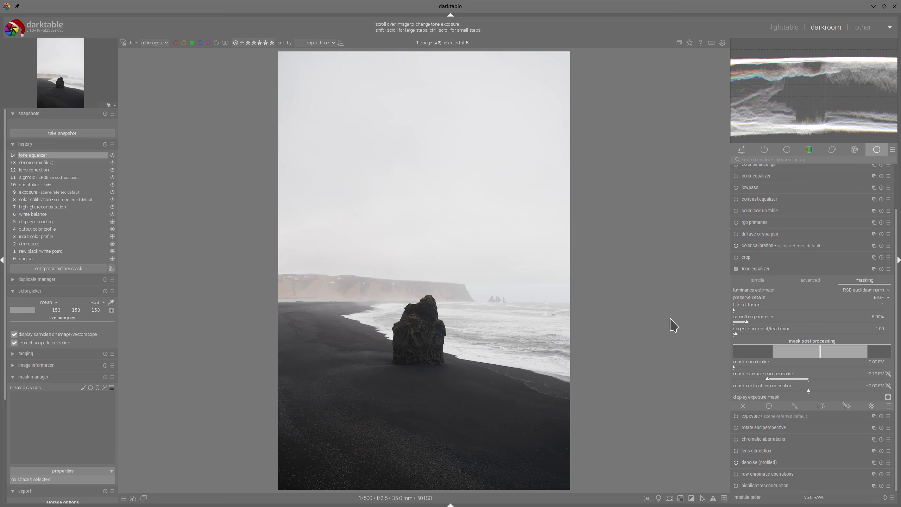
# Shape the tone equalizer curve to darken the highlights strongly around -1 EV and lift the shadows around -6 to -5 EV.
pyautogui.click(814, 282)
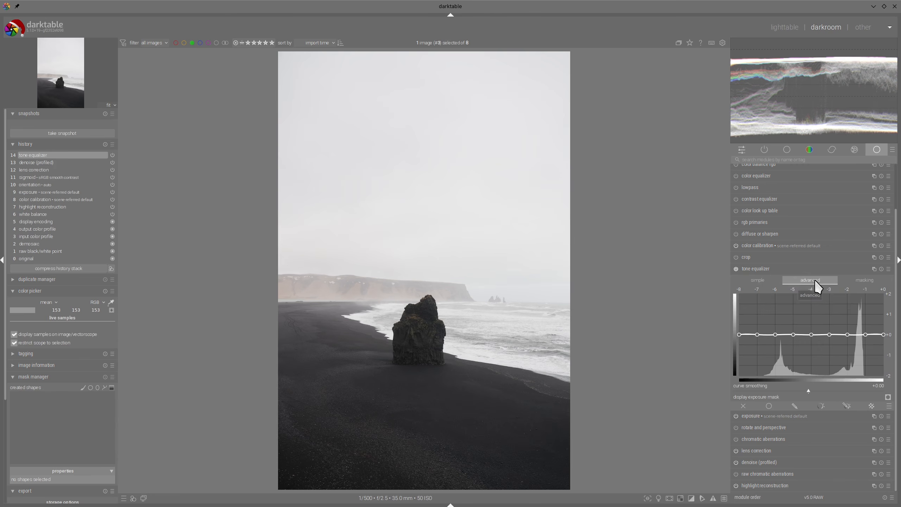
pyautogui.moveTo(864, 329); pyautogui.dragTo(815, 315)
pyautogui.click(789, 303)
pyautogui.click(814, 317)
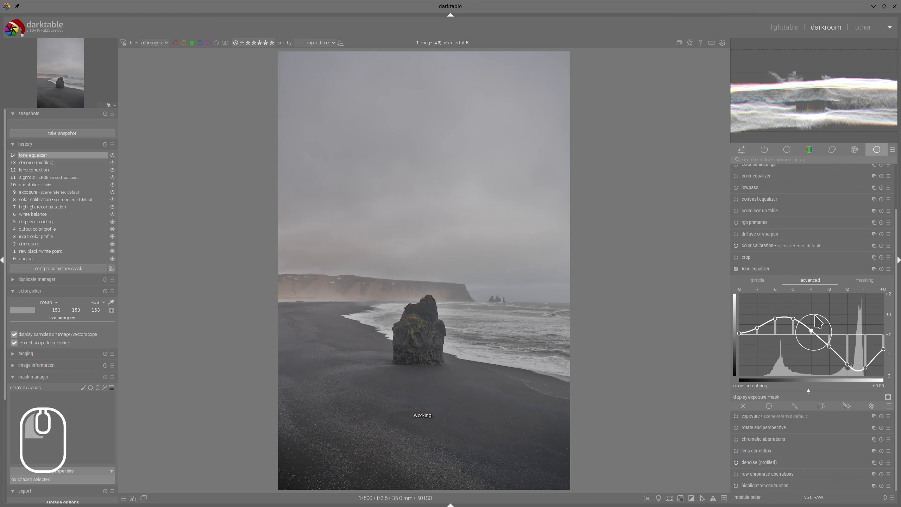
# Raise the tone equalizer mask's edges refinement/feathering to between 5 and 6 and collapse the module.
pyautogui.click(865, 282)
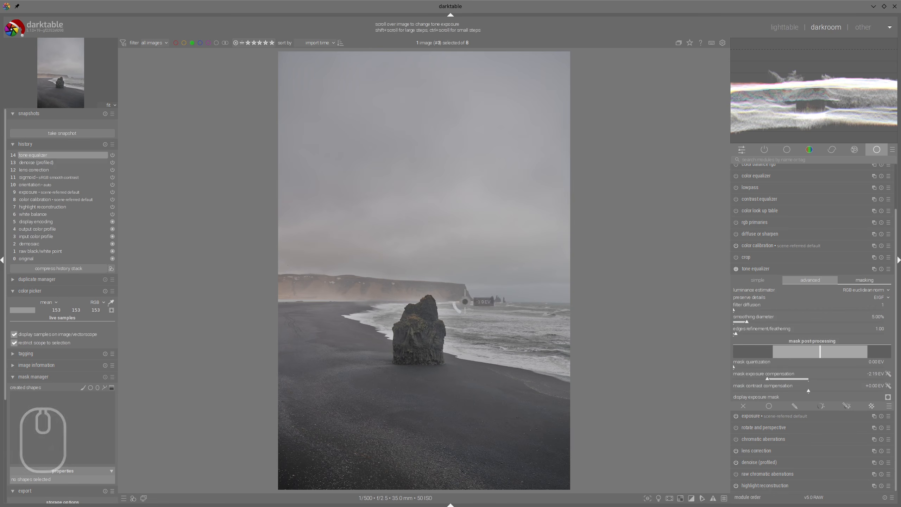
pyautogui.click(748, 334)
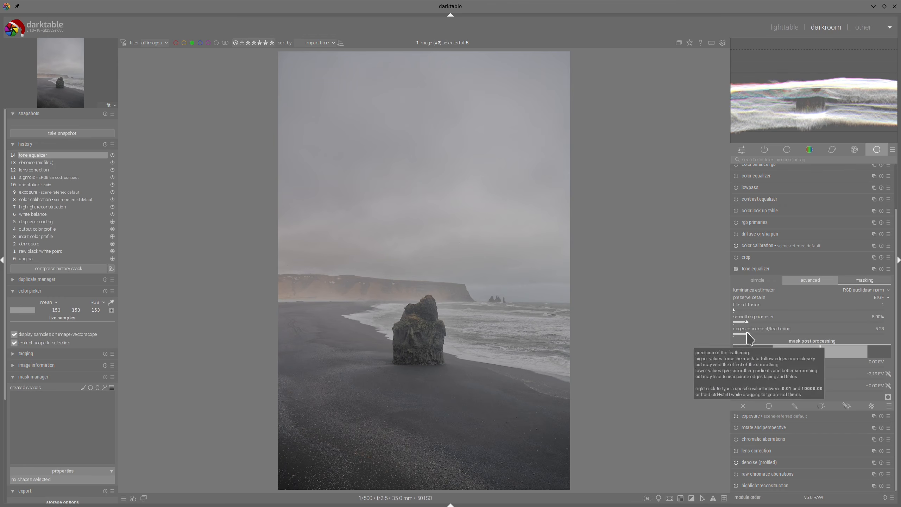
pyautogui.click(749, 335)
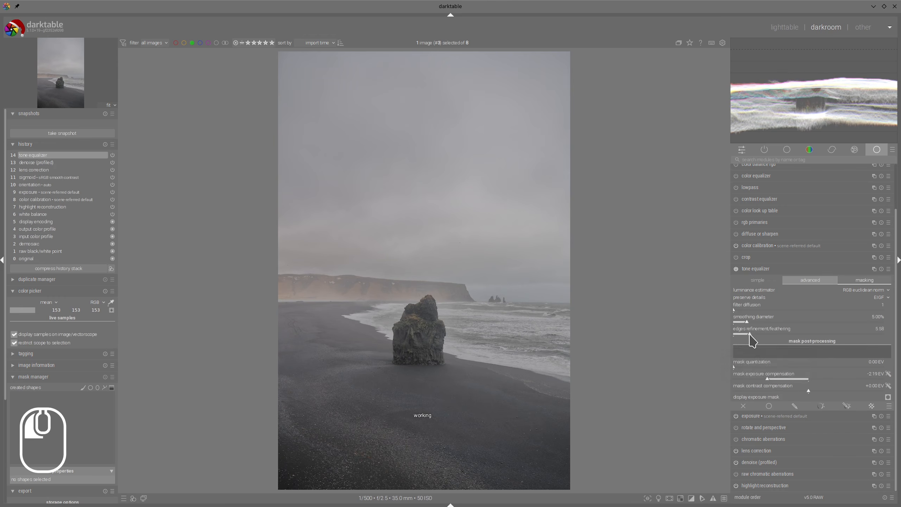
pyautogui.click(760, 270)
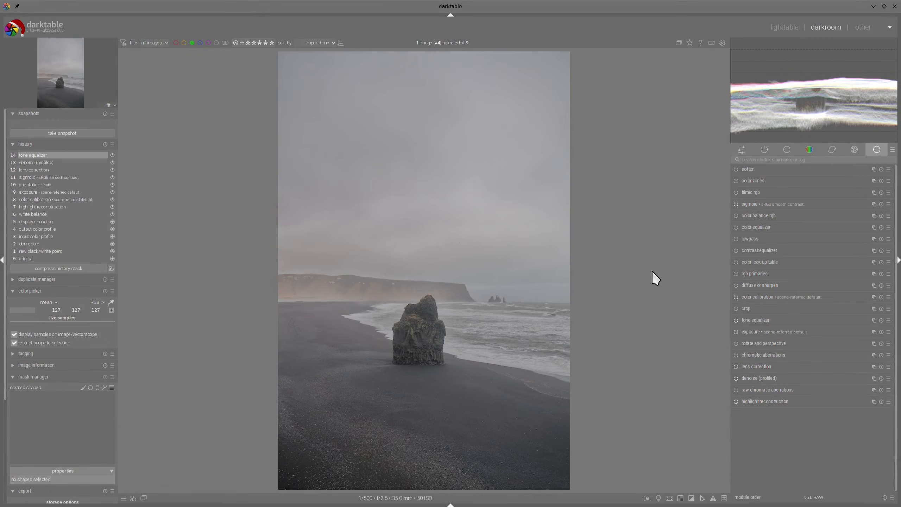
# Set the white balance in color calibration by sampling almost the entire image, and collapse the module.
pyautogui.click(754, 298)
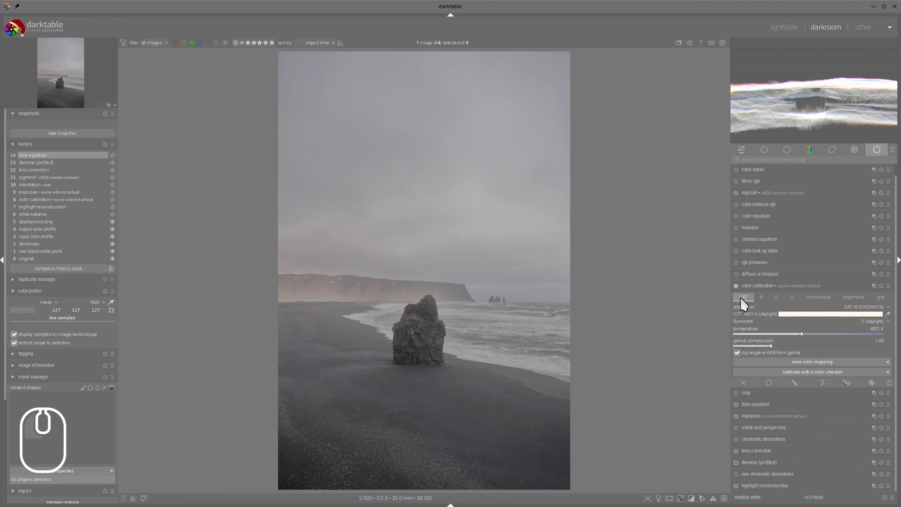
pyautogui.click(888, 314)
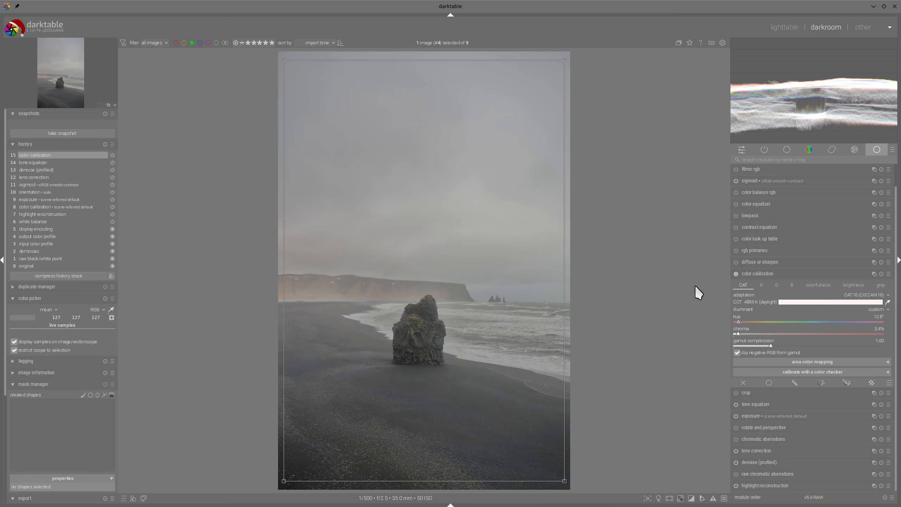
pyautogui.click(760, 272)
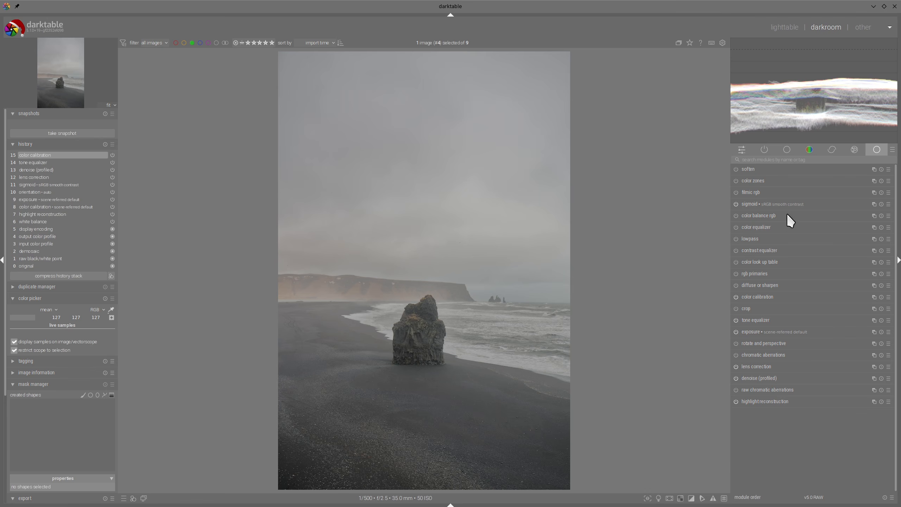
# In color balance rgb, set perceptual brilliance to about -19% for shadows, +14% for mid-tones and +39% for highlights.
pyautogui.click(757, 215)
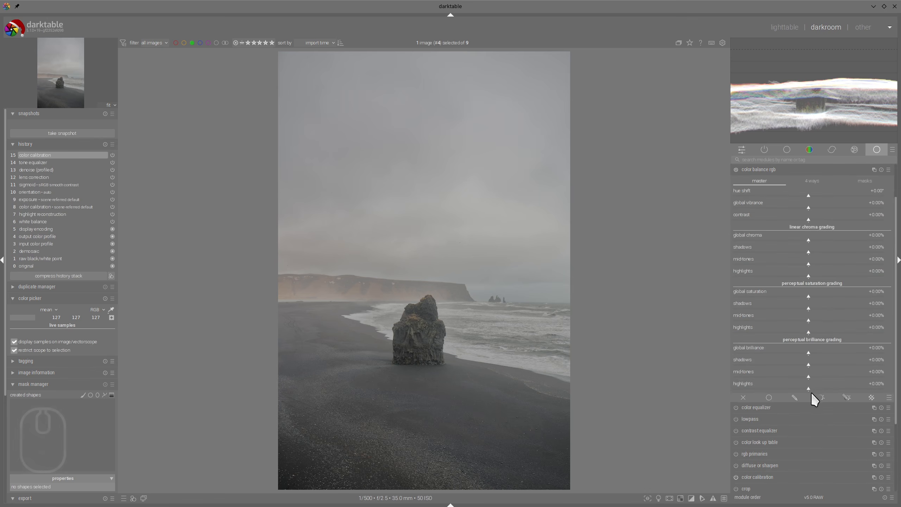
pyautogui.click(826, 389)
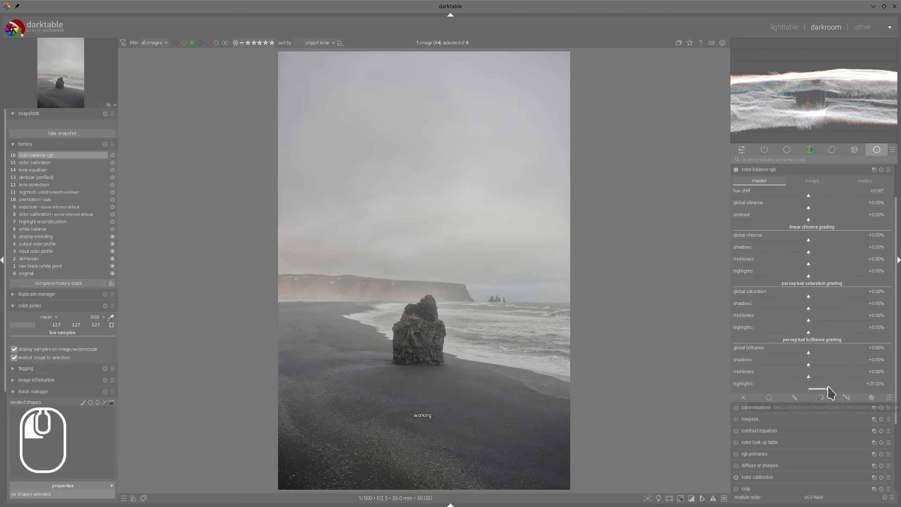
pyautogui.moveTo(828, 388); pyautogui.dragTo(793, 366)
pyautogui.click(800, 365)
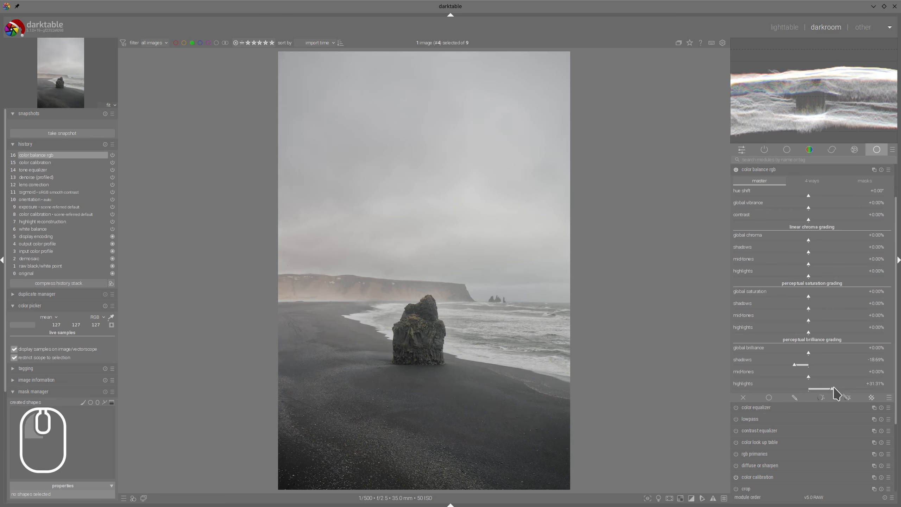
pyautogui.moveTo(832, 387); pyautogui.dragTo(818, 377)
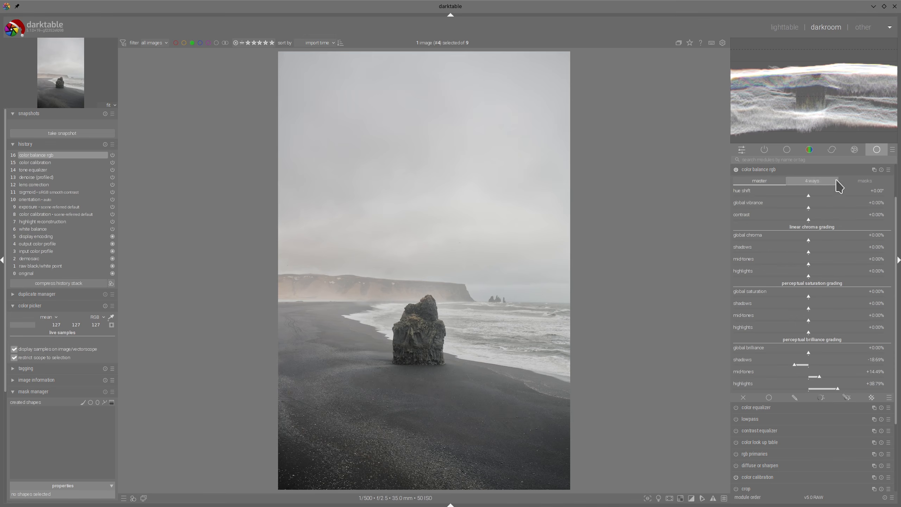
# Adjust the color balance rgb luminance ranges to about 29% shadows fall-off, 17% middle-gray fulcrum and 141% highlights fall-off.
pyautogui.click(864, 182)
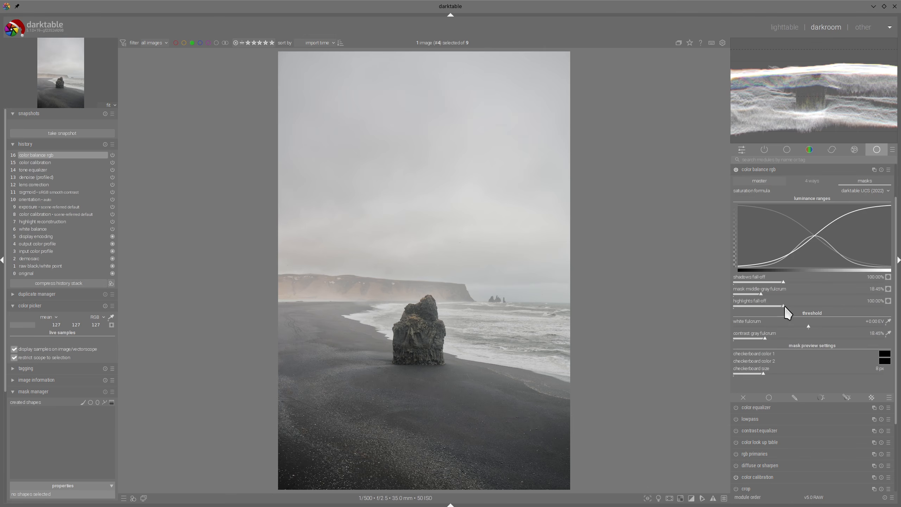
pyautogui.moveTo(783, 305); pyautogui.dragTo(757, 295)
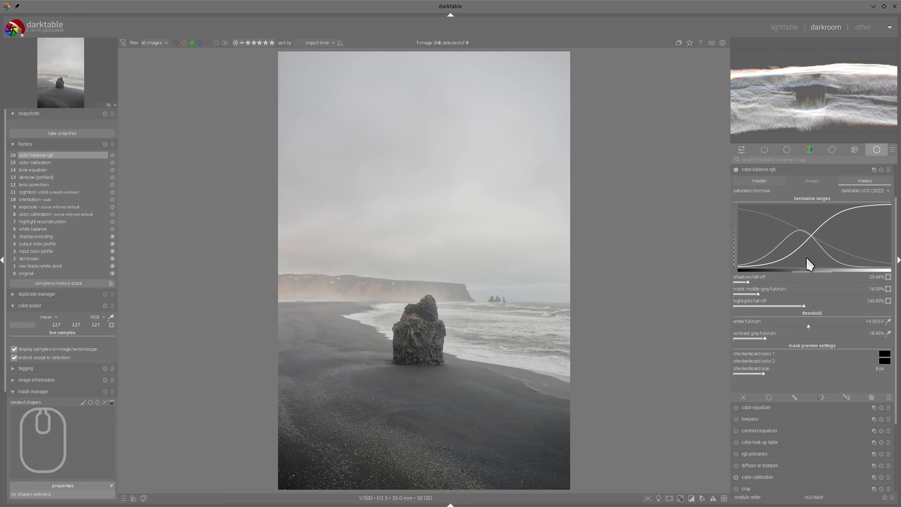
# Raise the perceptual saturation of shadows and mid-tones plus the global vibrance in color balance rgb, and collapse the module.
pyautogui.click(763, 185)
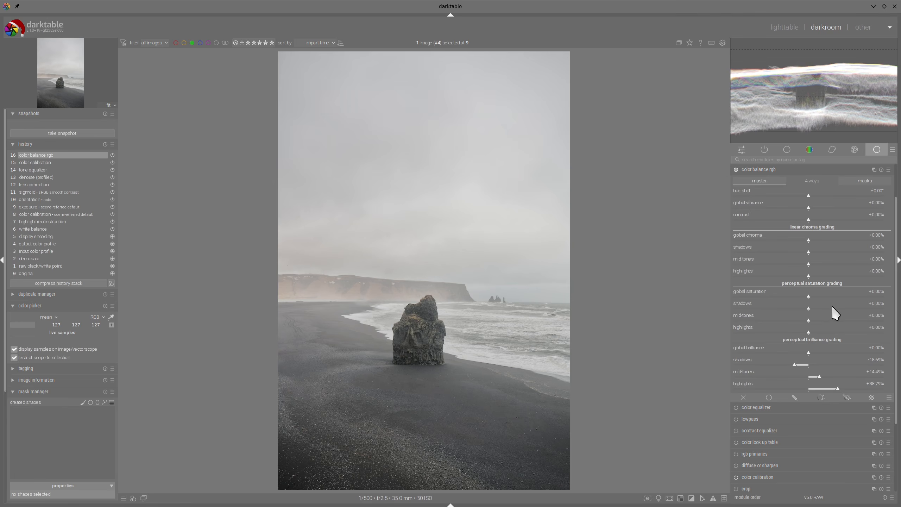
pyautogui.click(831, 306)
pyautogui.click(821, 320)
pyautogui.click(830, 207)
pyautogui.click(761, 171)
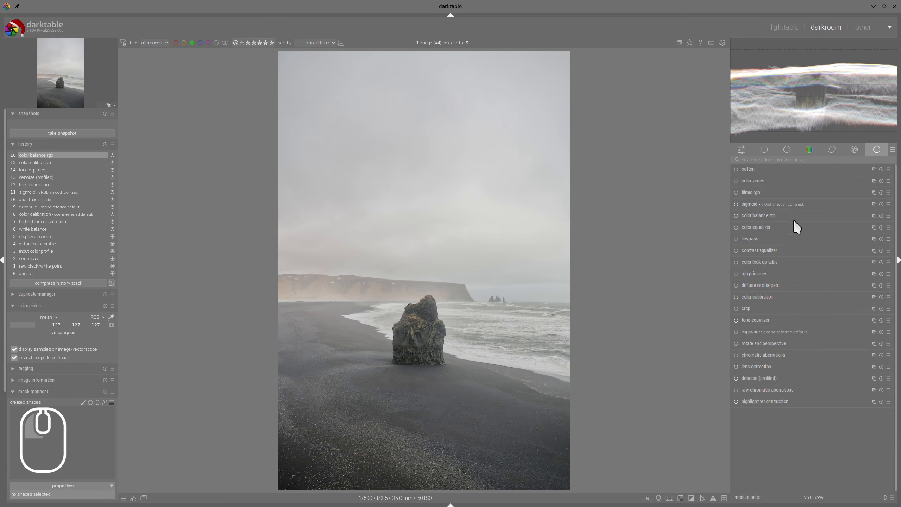
# Create a new instance of color balance rgb and show its 4 ways controls for shadows lift and highlights gain.
pyautogui.click(874, 215)
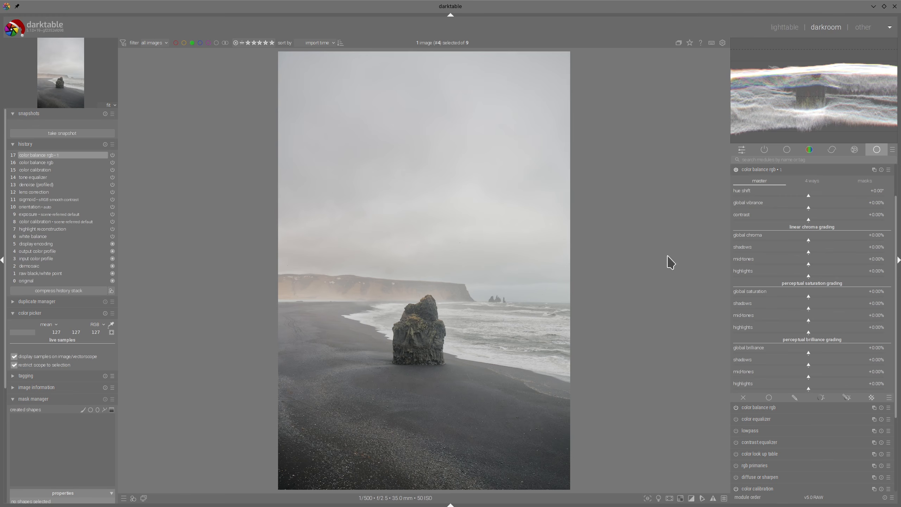
pyautogui.click(817, 181)
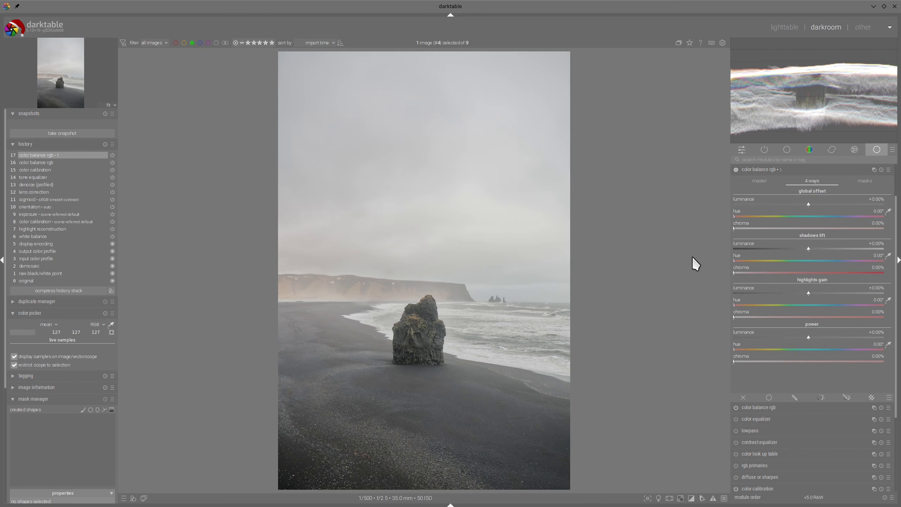
pyautogui.moveTo(697, 246)
pyautogui.mouseDown()
pyautogui.moveTo(716, 235)
pyautogui.moveTo(660, 270)
pyautogui.moveTo(713, 237)
pyautogui.mouseUp()
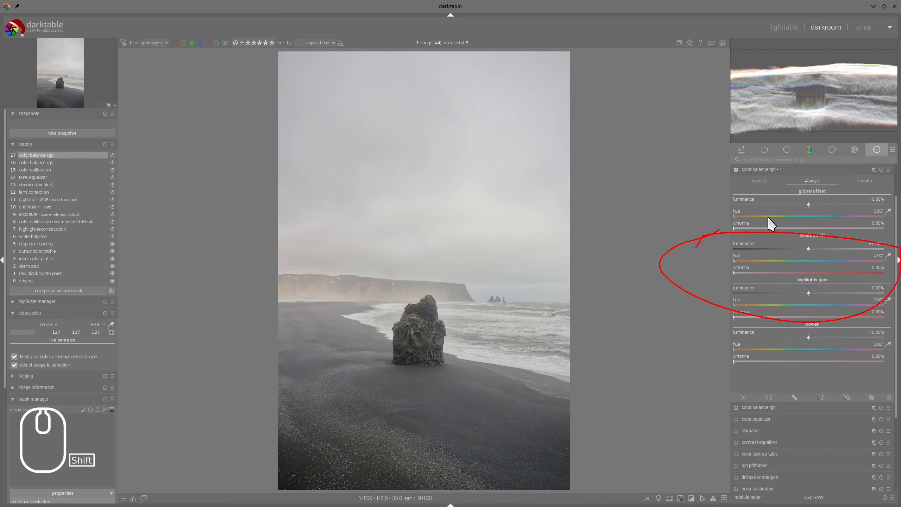
pyautogui.hotkey('alt', 'F11')
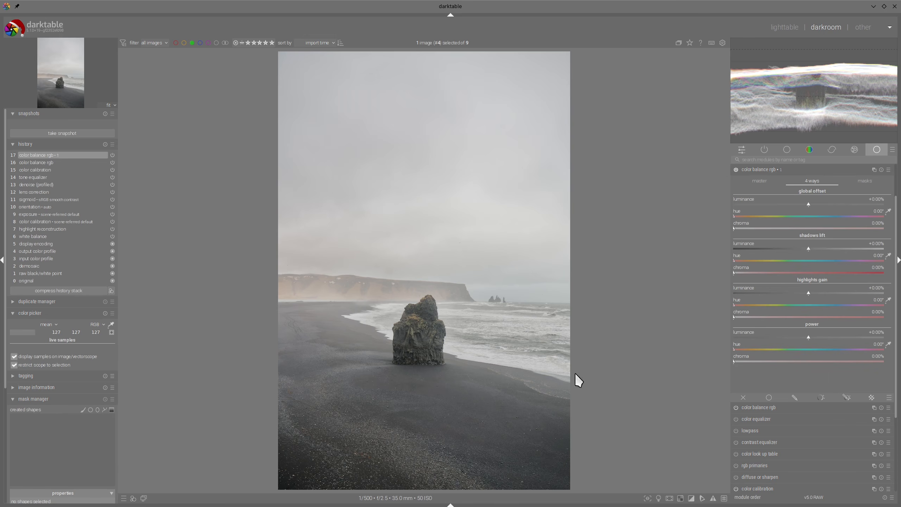
# Tint the shadows warm orange-brown with a shadows lift hue of about 44° and chroma of about 11%.
pyautogui.click(747, 259)
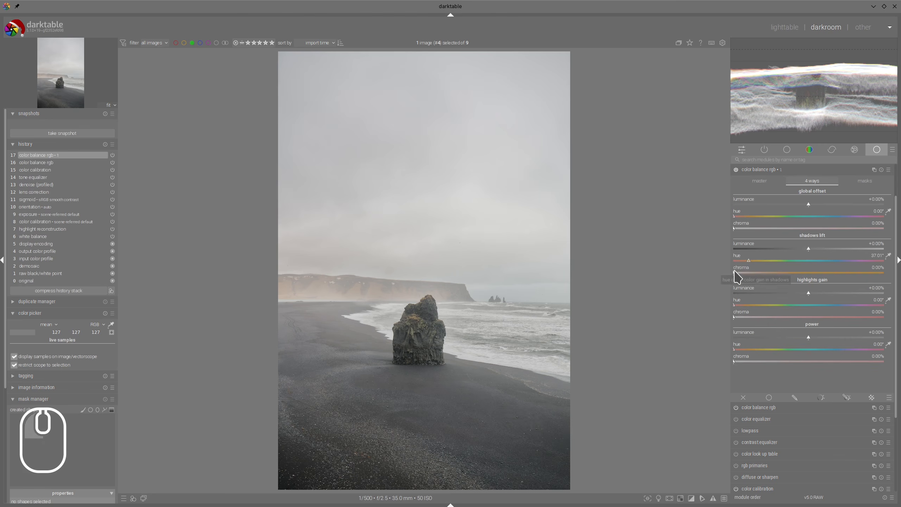
pyautogui.moveTo(740, 273)
pyautogui.mouseDown()
pyautogui.moveTo(763, 273)
pyautogui.moveTo(749, 262)
pyautogui.mouseUp()
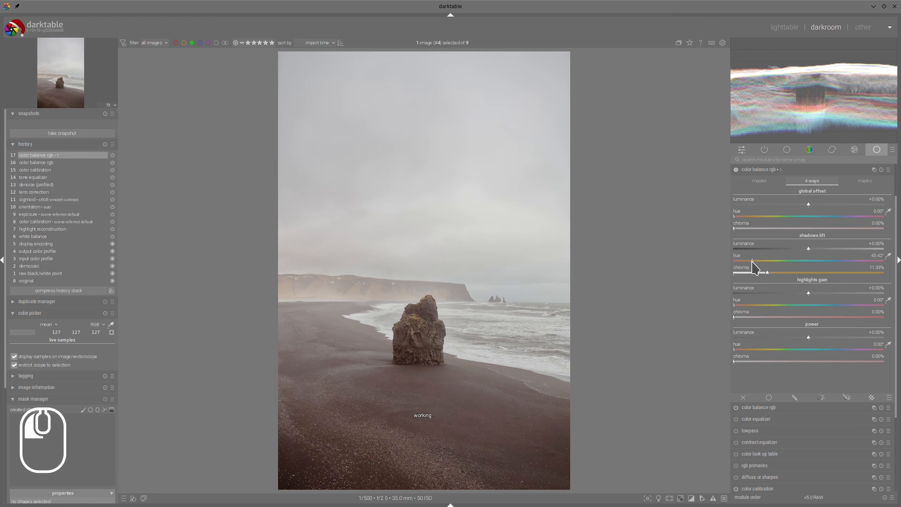
pyautogui.moveTo(754, 267); pyautogui.dragTo(749, 267)
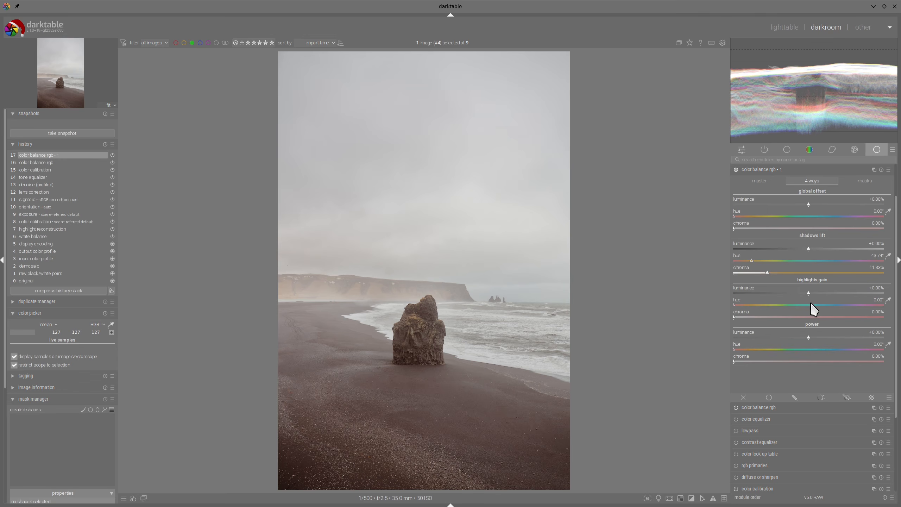
# Tint the highlights cool blue with a highlights gain hue of about 240° and chroma of about 3.7%.
pyautogui.moveTo(818, 304)
pyautogui.mouseDown()
pyautogui.moveTo(826, 303)
pyautogui.moveTo(810, 287)
pyautogui.moveTo(829, 307)
pyautogui.mouseUp()
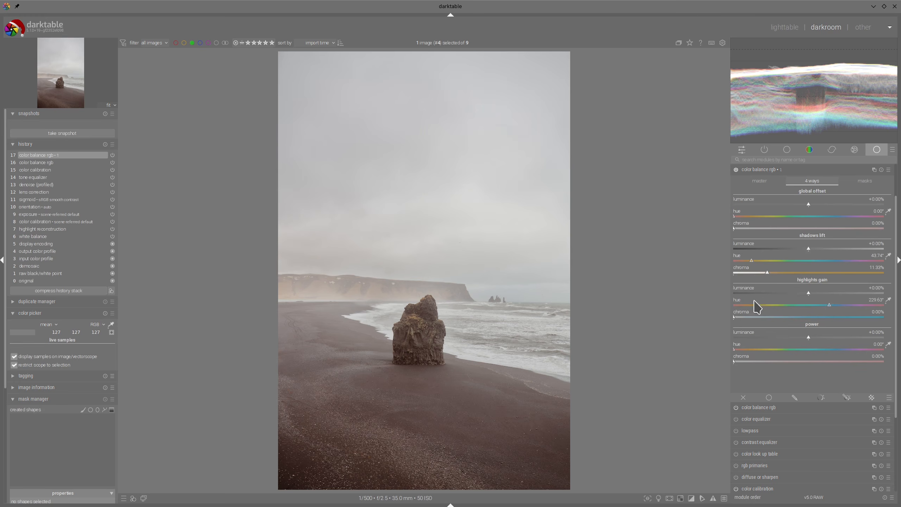
pyautogui.click(829, 304)
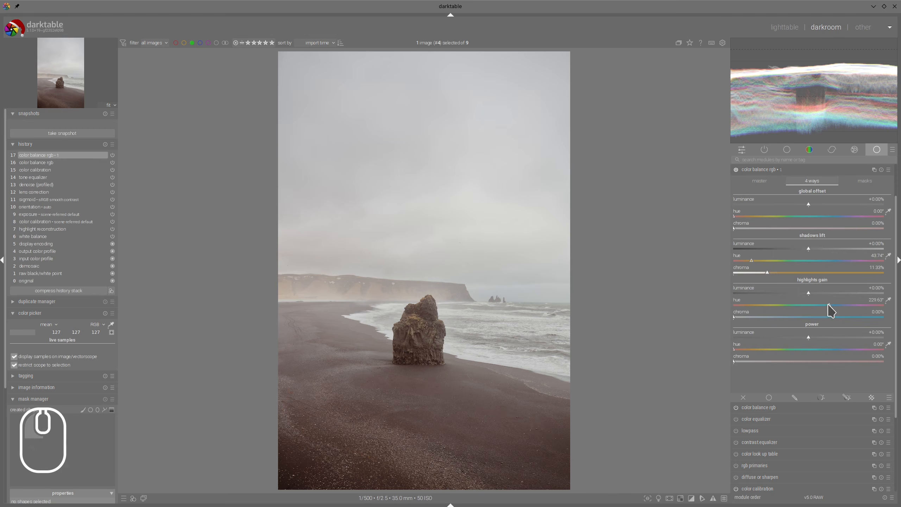
pyautogui.moveTo(747, 316); pyautogui.dragTo(761, 317)
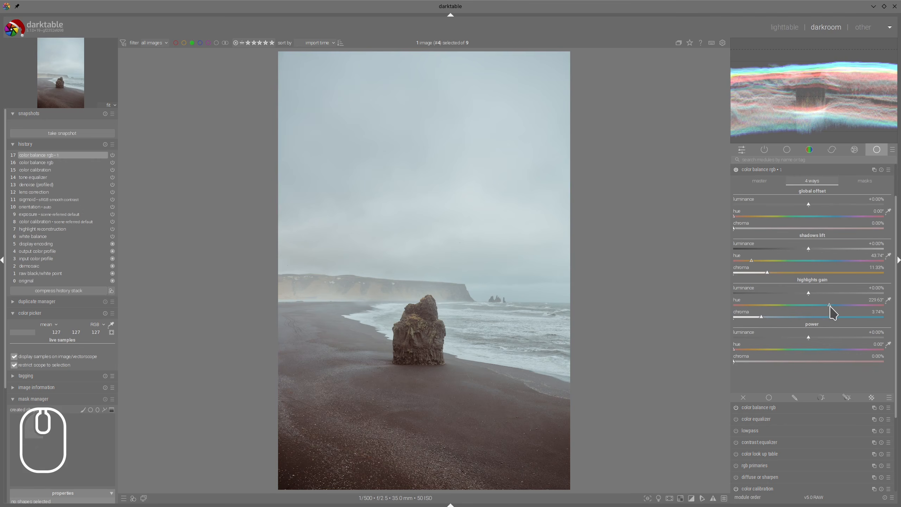
pyautogui.moveTo(833, 305)
pyautogui.mouseDown()
pyautogui.moveTo(837, 313)
pyautogui.moveTo(825, 312)
pyautogui.mouseUp()
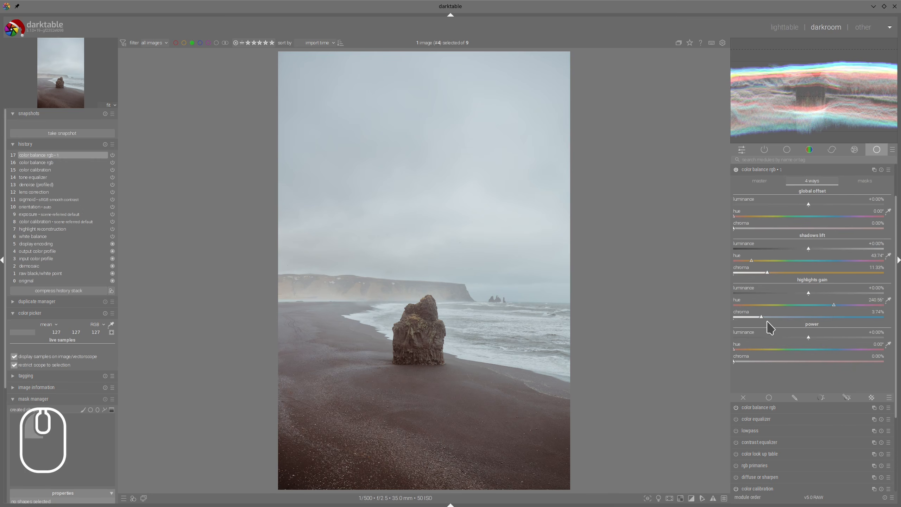
# Set the highlights gain chroma to about 4.4%, with a mask middle-gray fulcrum of about 23.5% and highlights fall-off of about 245%.
pyautogui.moveTo(762, 317); pyautogui.dragTo(770, 324)
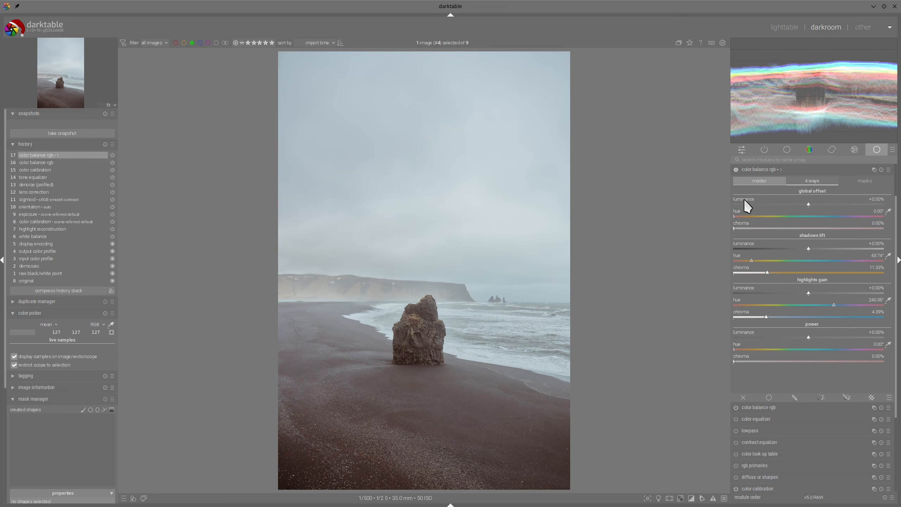
pyautogui.click(863, 180)
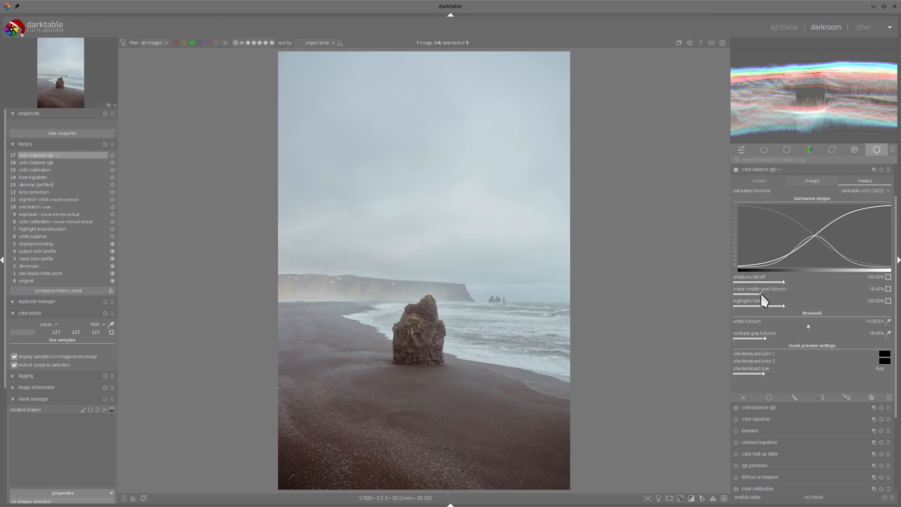
pyautogui.moveTo(761, 295); pyautogui.dragTo(858, 313)
pyautogui.moveTo(774, 297); pyautogui.dragTo(769, 301)
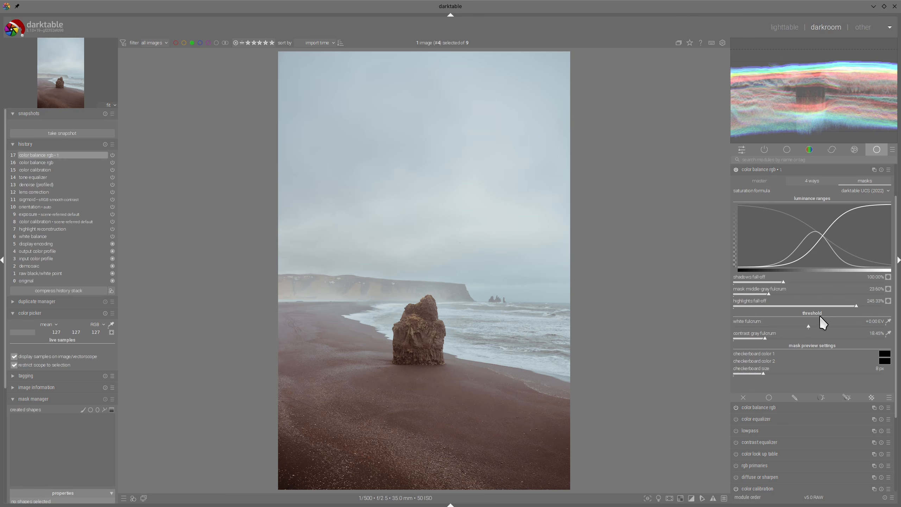
pyautogui.click(764, 168)
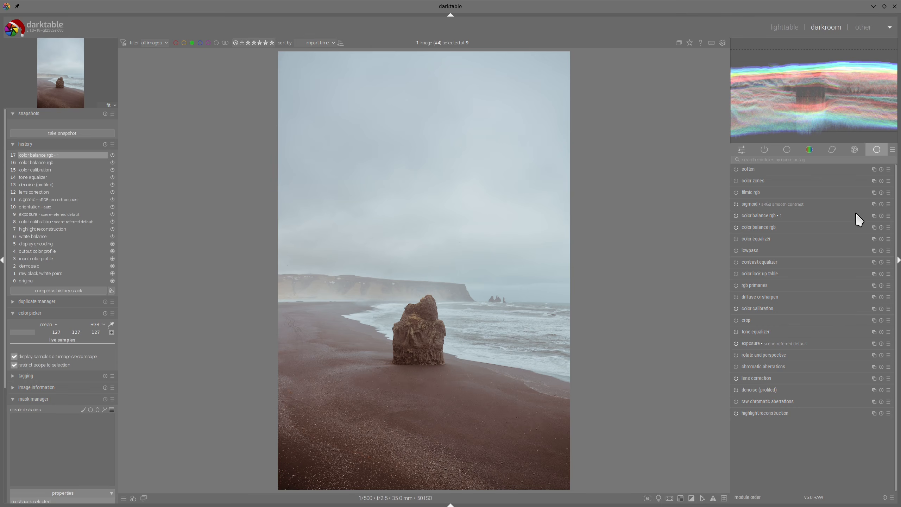
# Create another color balance rgb instance with a drawn and parametric mask, setting its hz input range to about 63–85 and 284–297.
pyautogui.keyDown('ctrl'); pyautogui.click(873, 215); pyautogui.keyUp('ctrl')
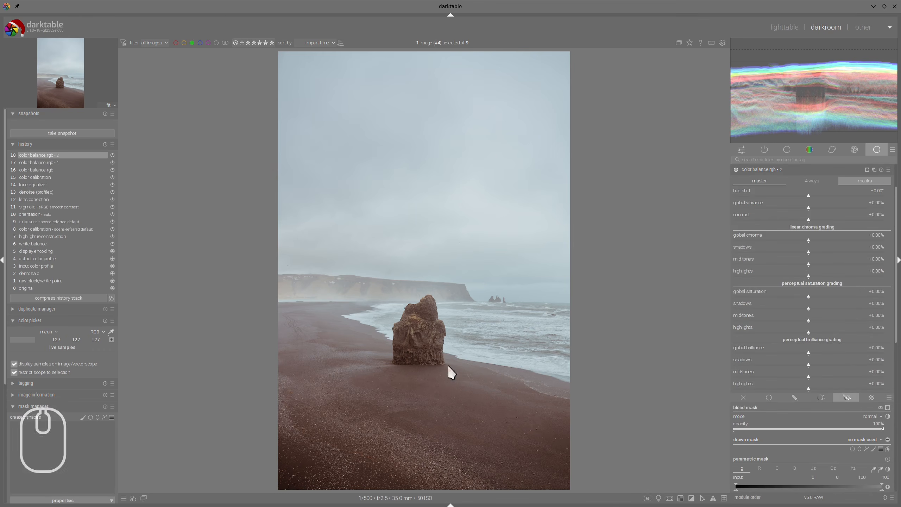
pyautogui.scroll(-1, 849, 394)
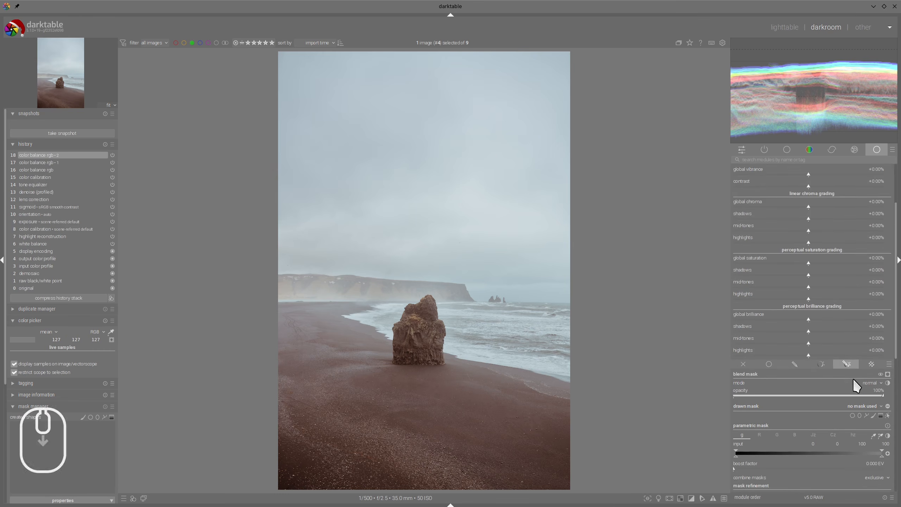
pyautogui.click(853, 434)
pyautogui.scroll(-2, 827, 337)
pyautogui.moveTo(739, 389); pyautogui.dragTo(771, 388)
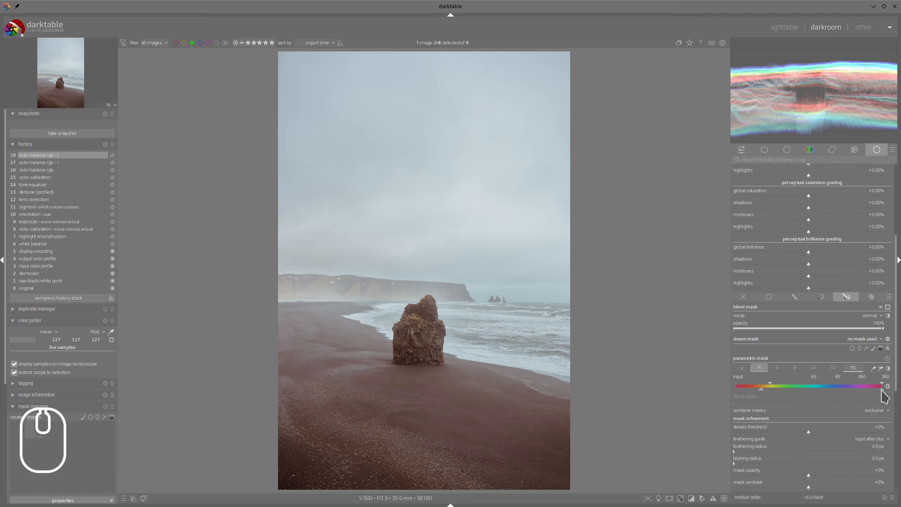
pyautogui.moveTo(882, 389); pyautogui.dragTo(856, 389)
# Invert the hz range to mask the beach and rock, widen it to about 83–101 and 266–289, and feather it about 56 px.
pyautogui.click(887, 307)
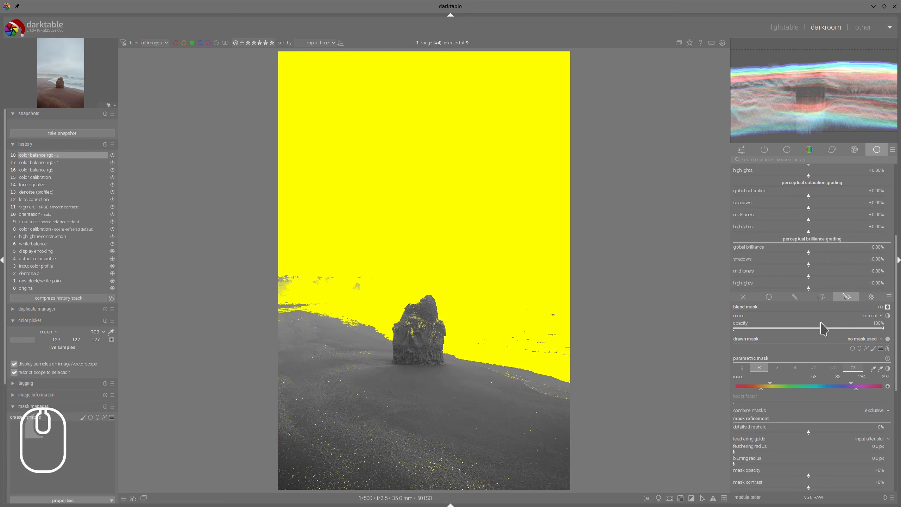
pyautogui.click(887, 386)
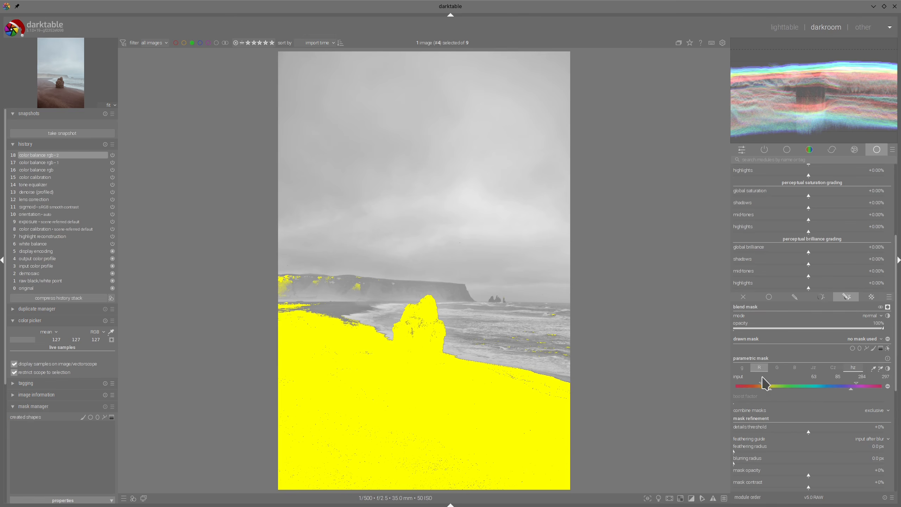
pyautogui.moveTo(765, 384); pyautogui.dragTo(776, 389)
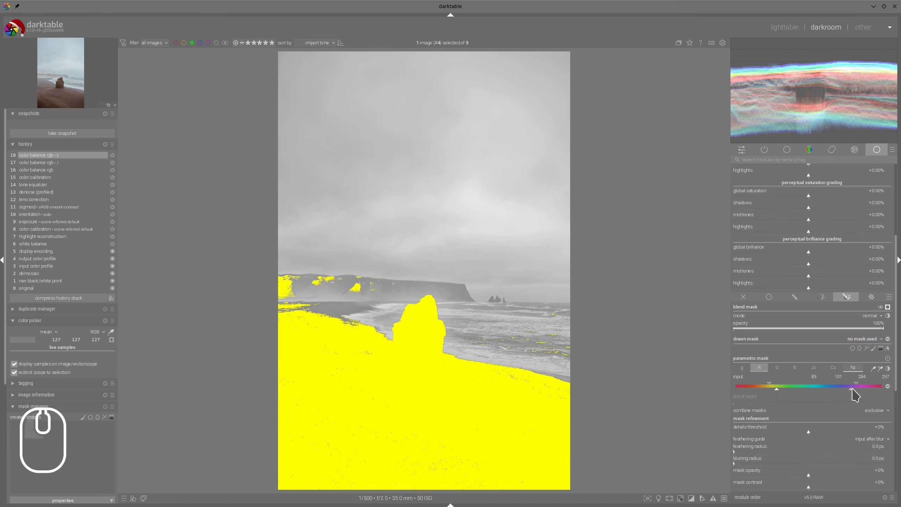
pyautogui.moveTo(852, 389); pyautogui.dragTo(849, 386)
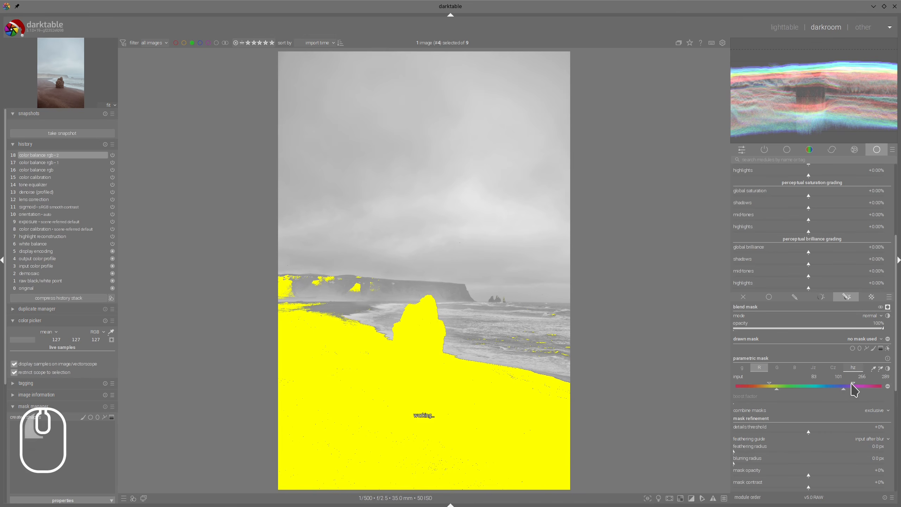
pyautogui.click(765, 451)
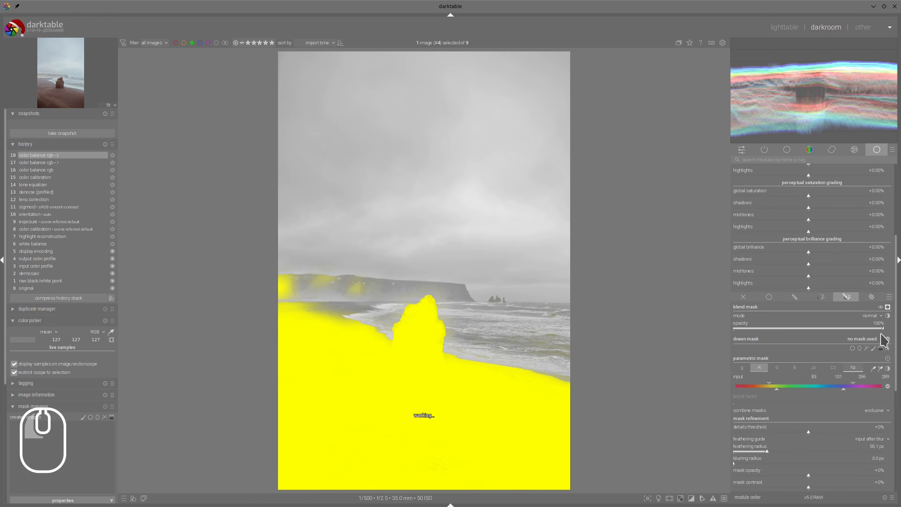
pyautogui.click(887, 307)
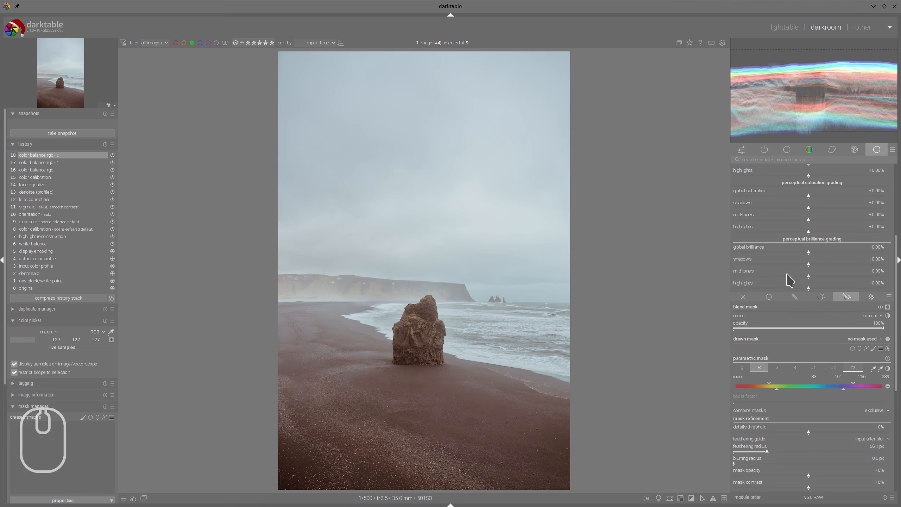
# Set the masked perceptual brilliance to about +17.8% highlights, +6.1% mid-tones and -18.7% shadows, and compare with the instance off.
pyautogui.click(820, 287)
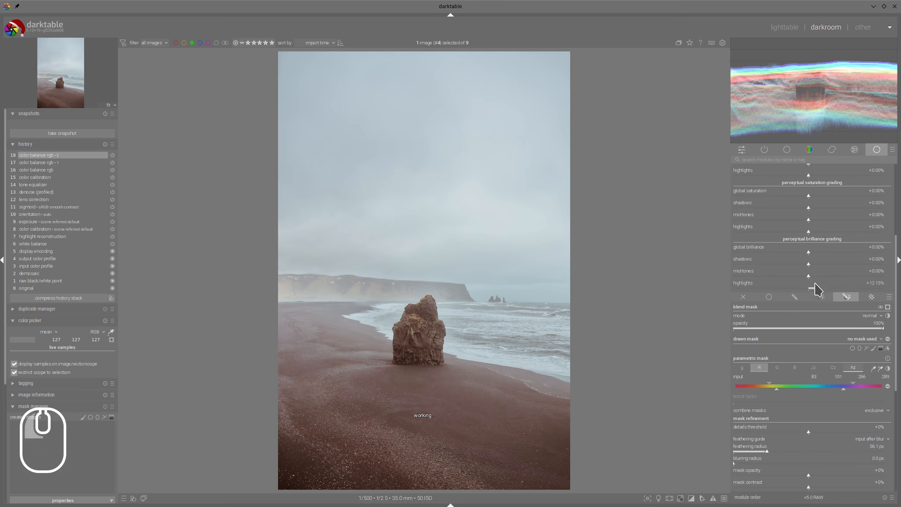
pyautogui.click(813, 275)
pyautogui.click(802, 264)
pyautogui.moveTo(802, 264); pyautogui.dragTo(799, 264)
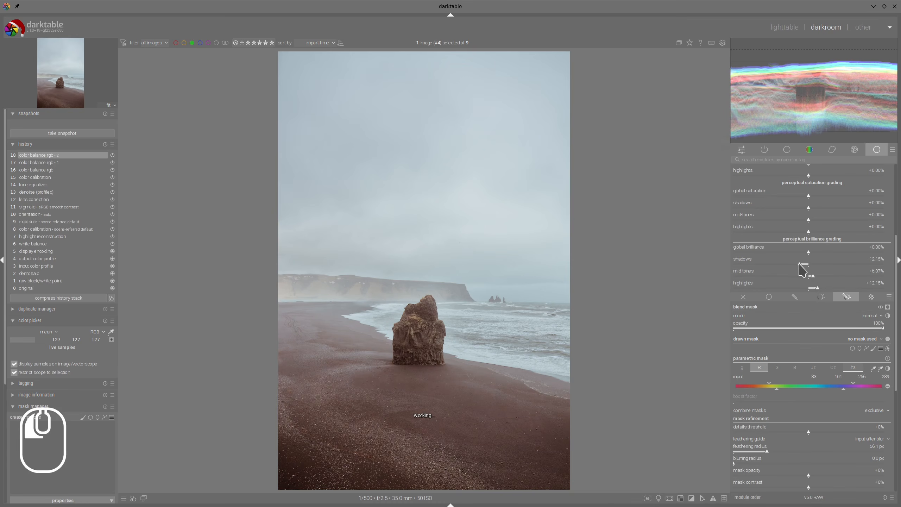
pyautogui.click(821, 287)
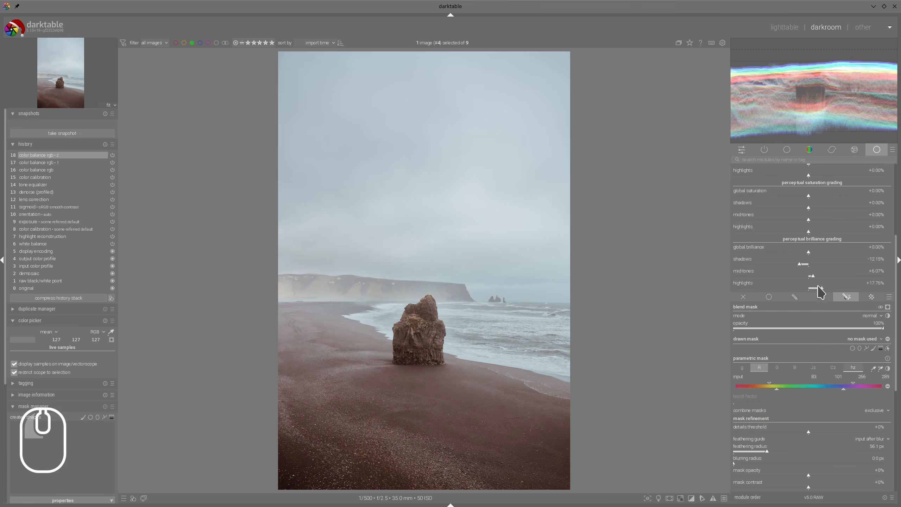
pyautogui.click(794, 264)
pyautogui.scroll(5, 845, 287)
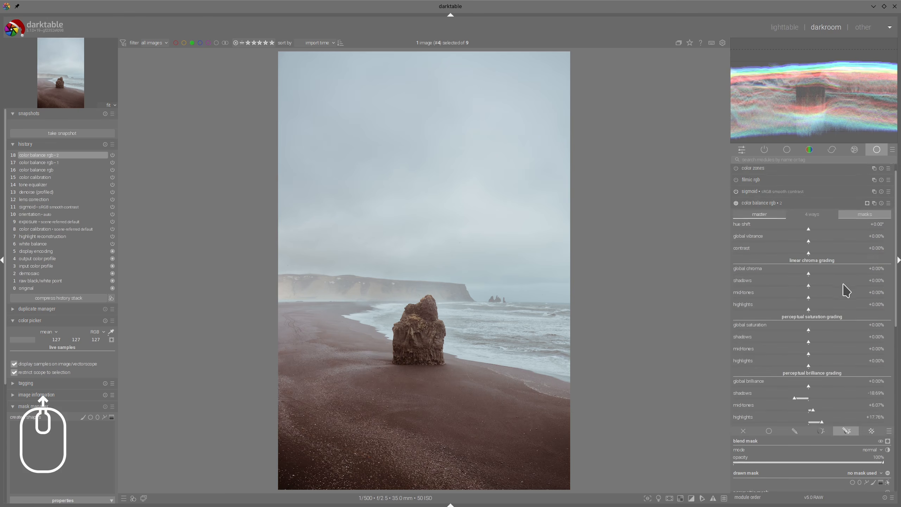
pyautogui.click(736, 214)
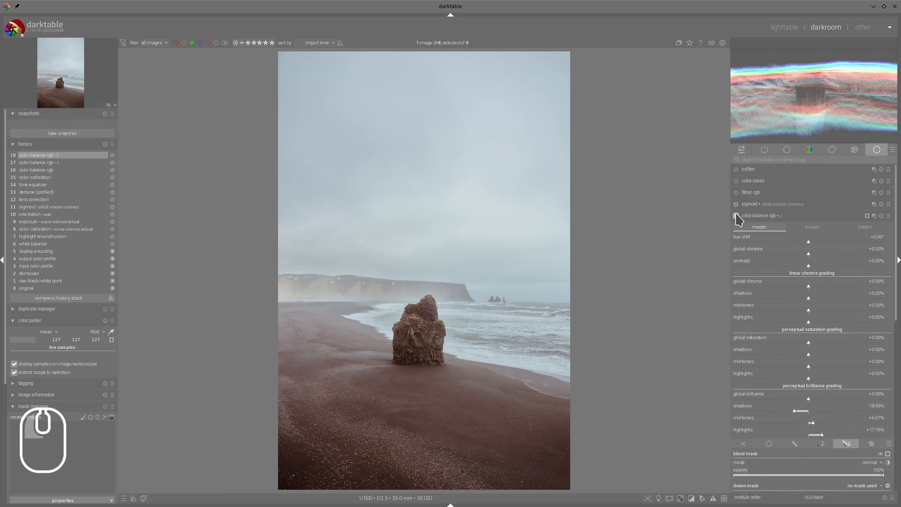
pyautogui.click(736, 215)
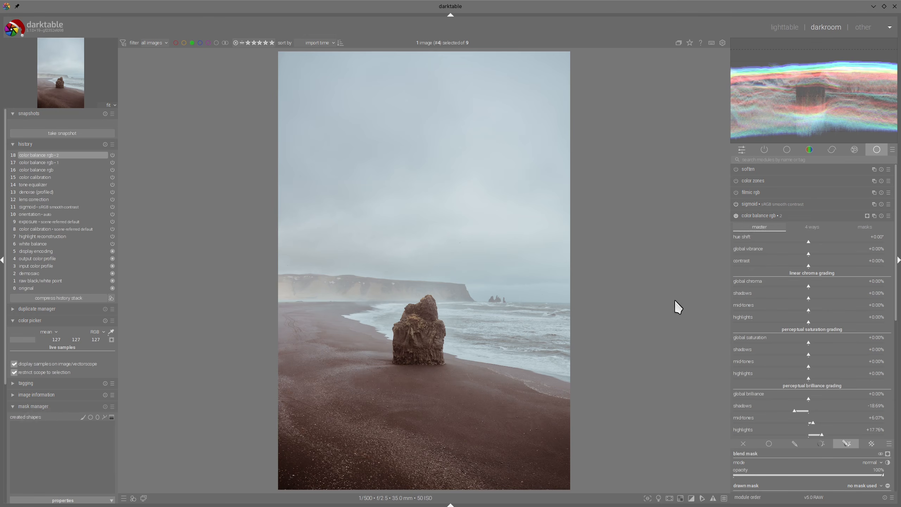
# Set this instance's shadows fall-off to about 74%, middle-gray fulcrum to 23% and highlights fall-off to 147%, then compare and collapse it.
pyautogui.click(866, 227)
pyautogui.moveTo(762, 339)
pyautogui.mouseDown()
pyautogui.moveTo(802, 351)
pyautogui.moveTo(771, 328)
pyautogui.mouseUp()
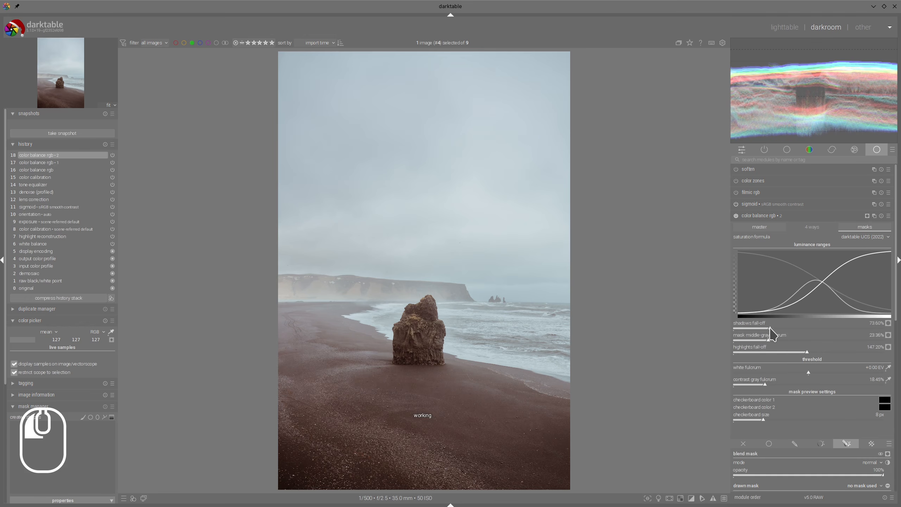
pyautogui.click(736, 215)
pyautogui.click(736, 216)
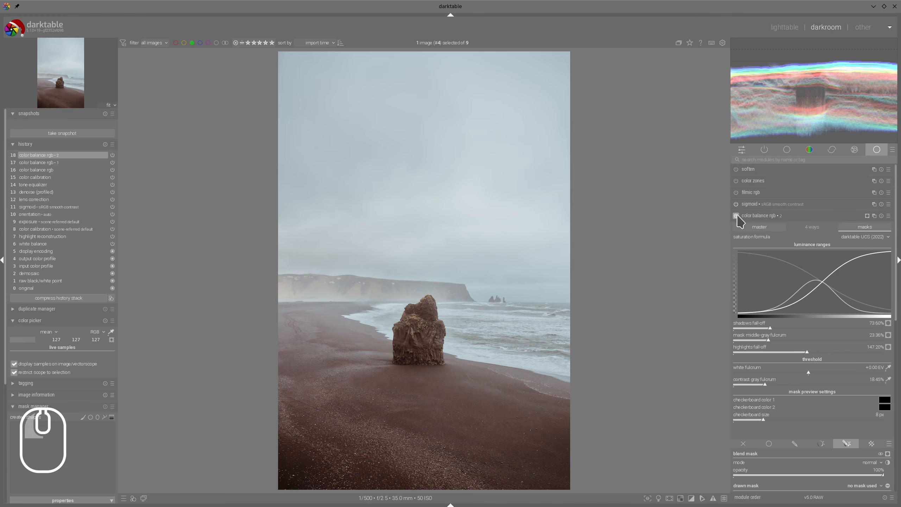
pyautogui.click(736, 215)
pyautogui.click(736, 215)
pyautogui.click(759, 216)
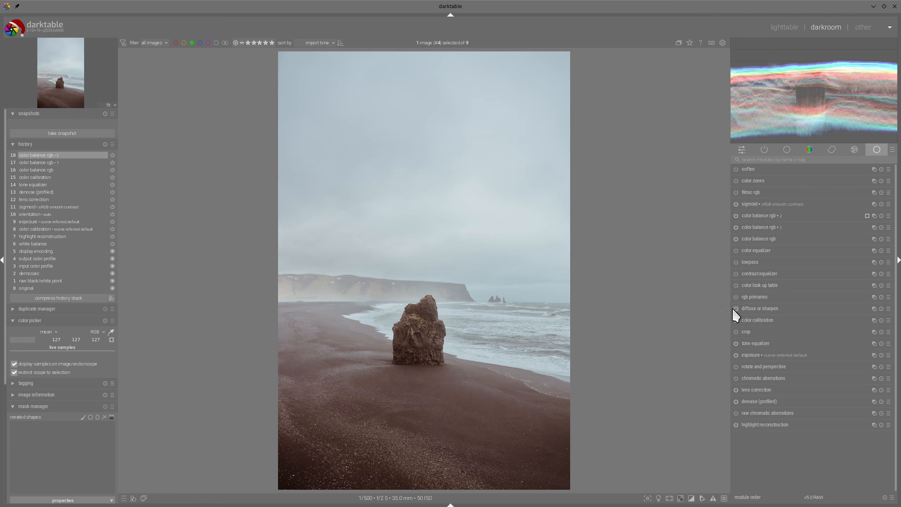
# Apply the extra contrast preset in diffuse or sharpen at about 52% blend opacity, and collapse the module.
pyautogui.click(752, 307)
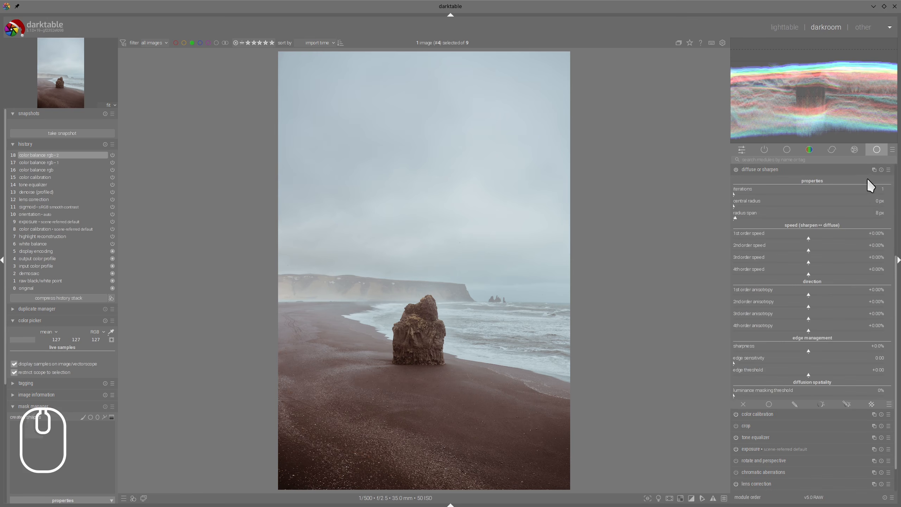
pyautogui.click(889, 170)
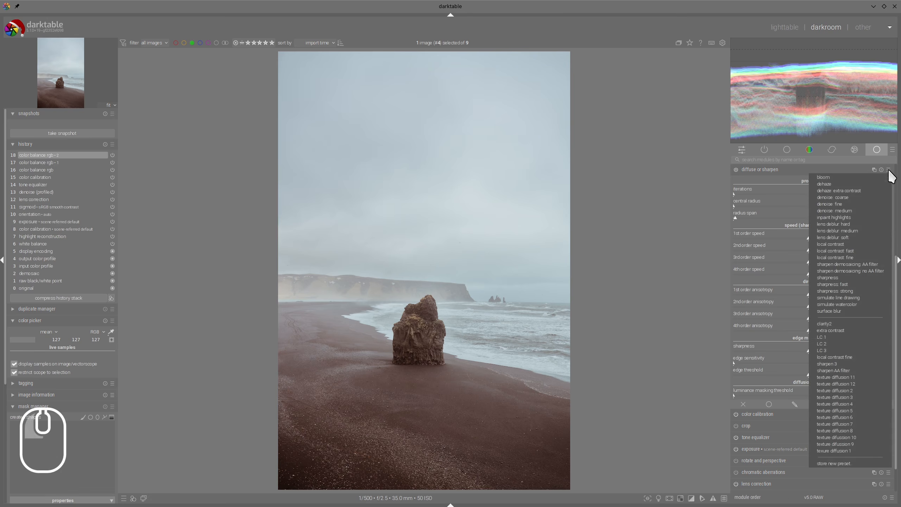
pyautogui.click(844, 331)
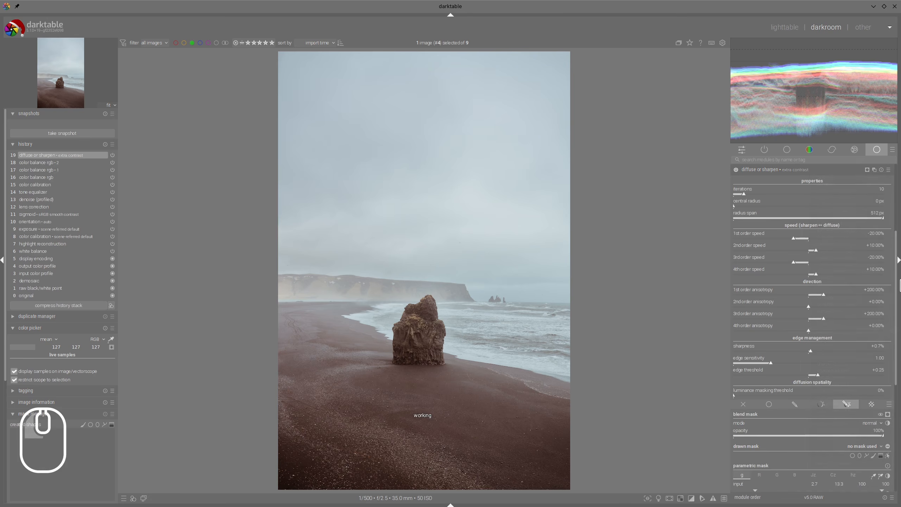
pyautogui.scroll(-3, 825, 314)
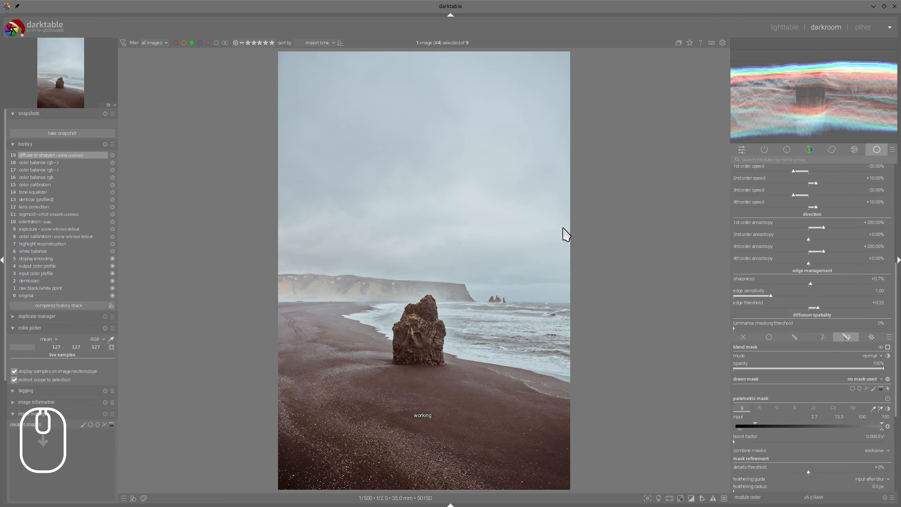
pyautogui.click(811, 368)
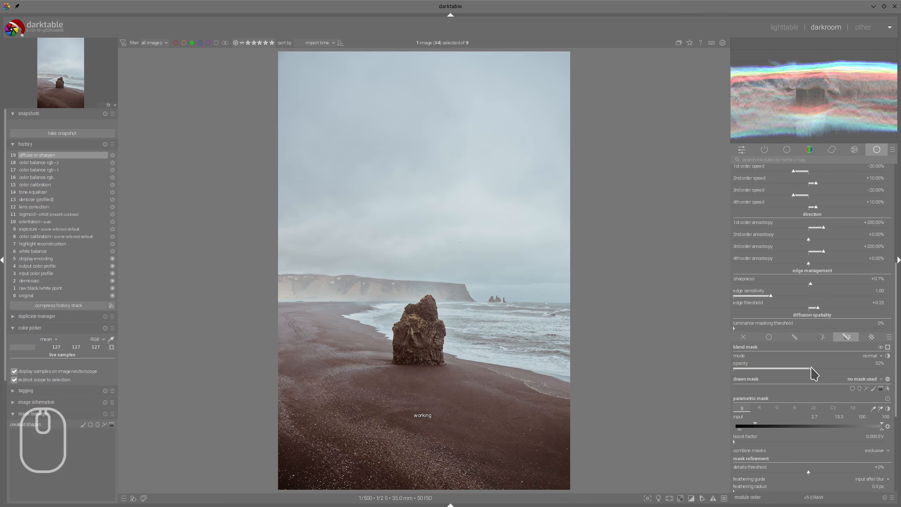
pyautogui.click(810, 369)
pyautogui.scroll(5, 831, 268)
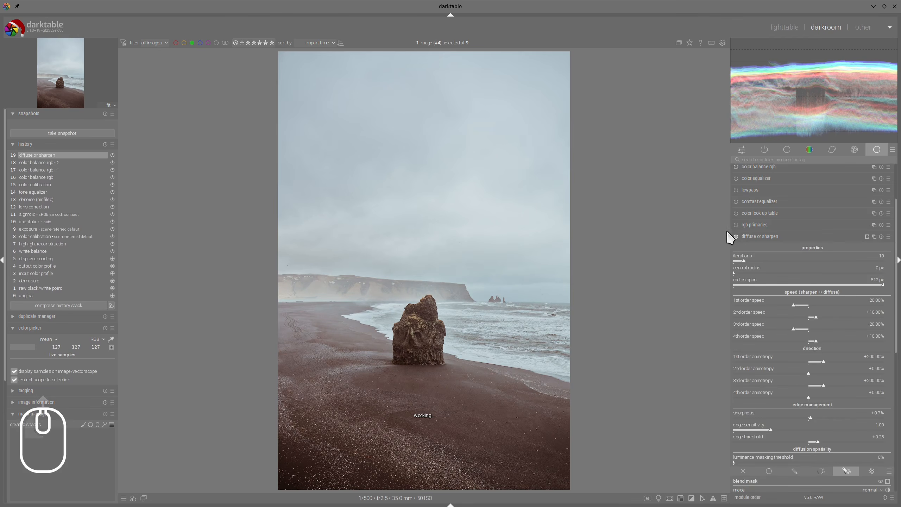
pyautogui.click(749, 237)
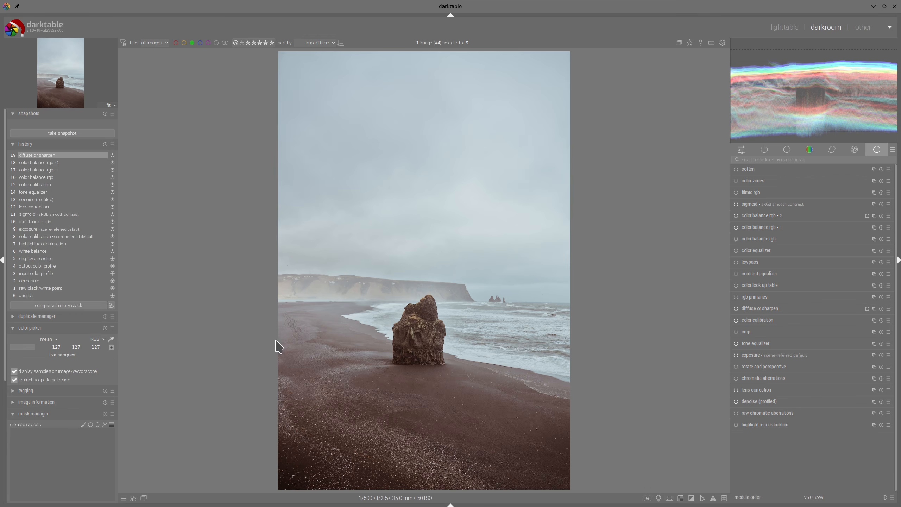
pyautogui.moveTo(258, 322)
pyautogui.mouseDown()
pyautogui.moveTo(613, 400)
pyautogui.moveTo(235, 362)
pyautogui.mouseUp()
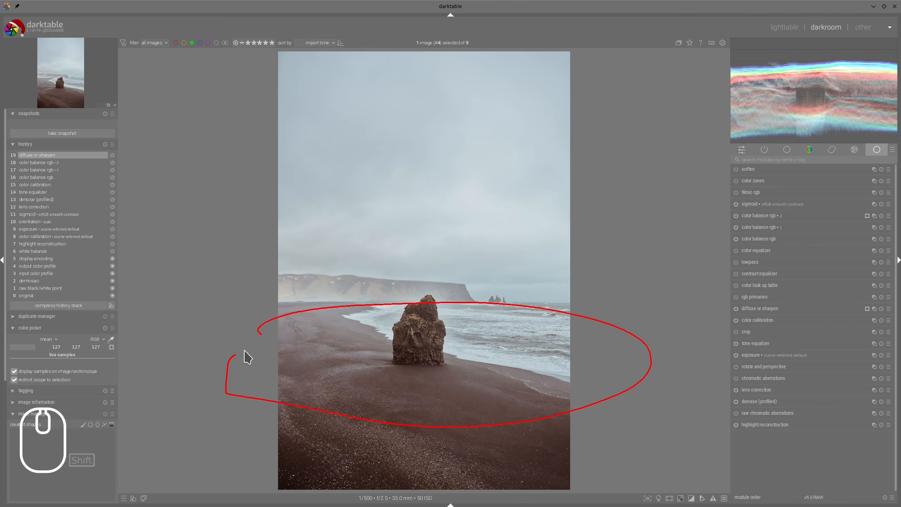
pyautogui.hotkey('alt', 'F11')
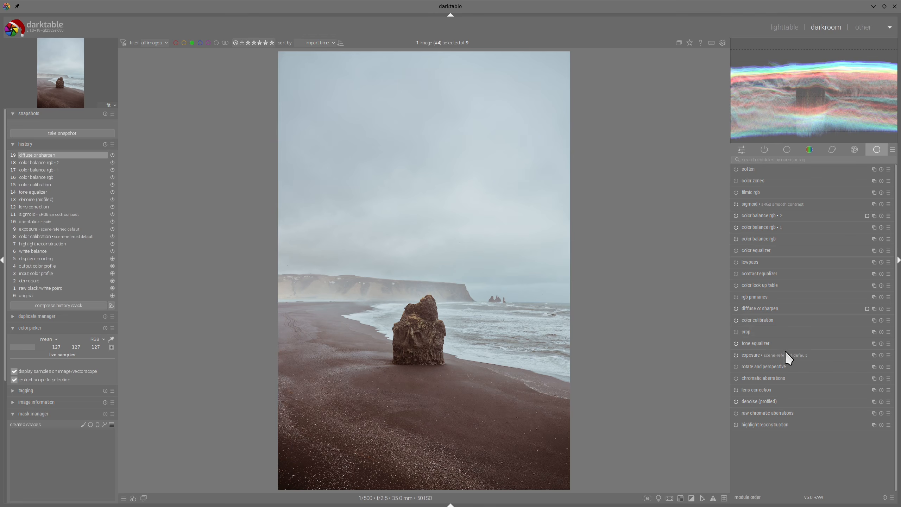
# Create a new exposure instance with a drawn and parametric mask, and draw a wide, flat path mask across the beach around the rock's base.
pyautogui.click(873, 355)
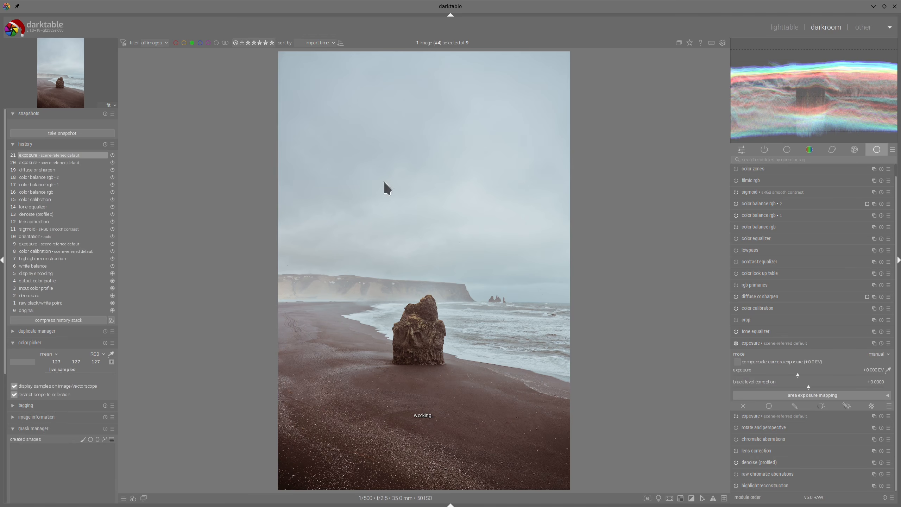
pyautogui.click(846, 406)
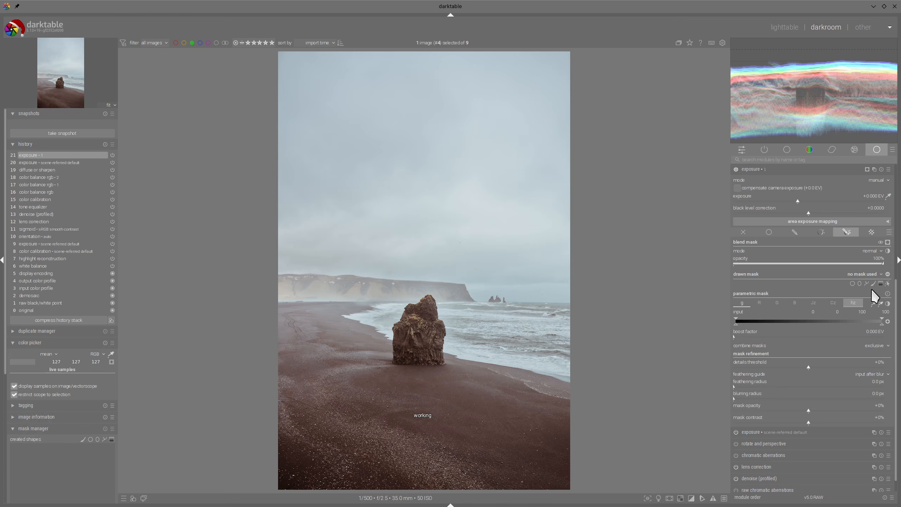
pyautogui.click(866, 284)
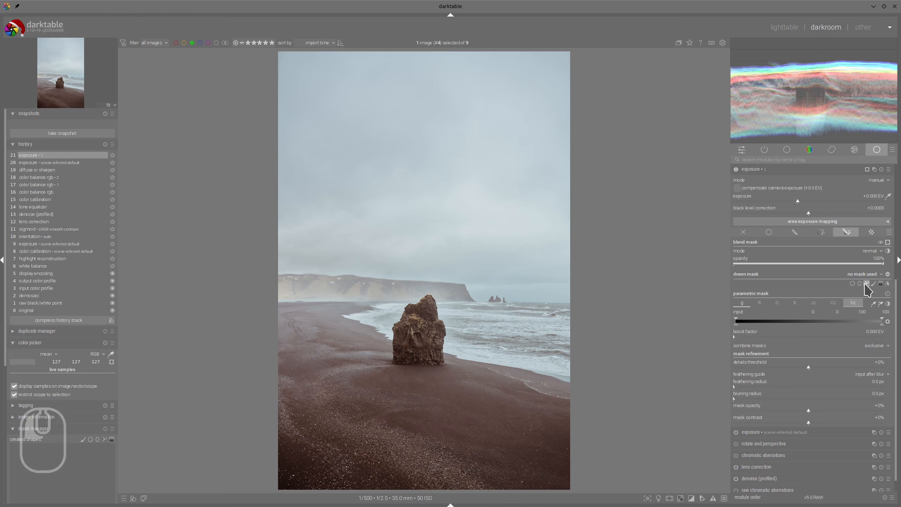
pyautogui.click(272, 353)
pyautogui.click(605, 359)
pyautogui.click(580, 393)
pyautogui.click(267, 390)
pyautogui.rightClick(290, 381)
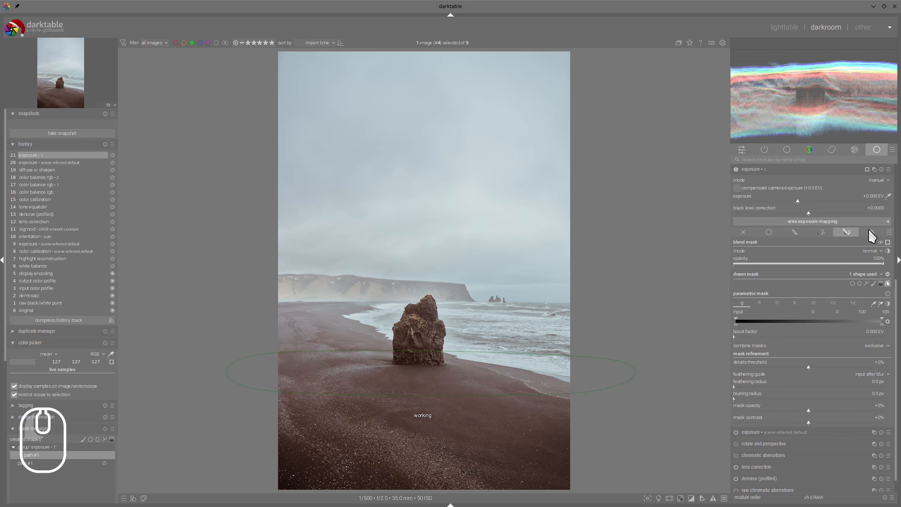
# Invert the drawn mask of the new exposure instance and briefly preview the mask overlay.
pyautogui.click(888, 273)
pyautogui.click(887, 242)
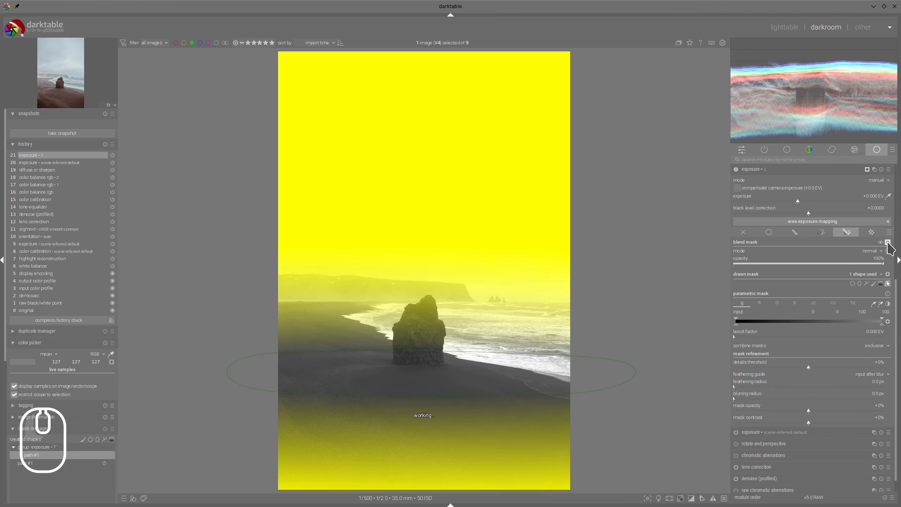
pyautogui.click(888, 243)
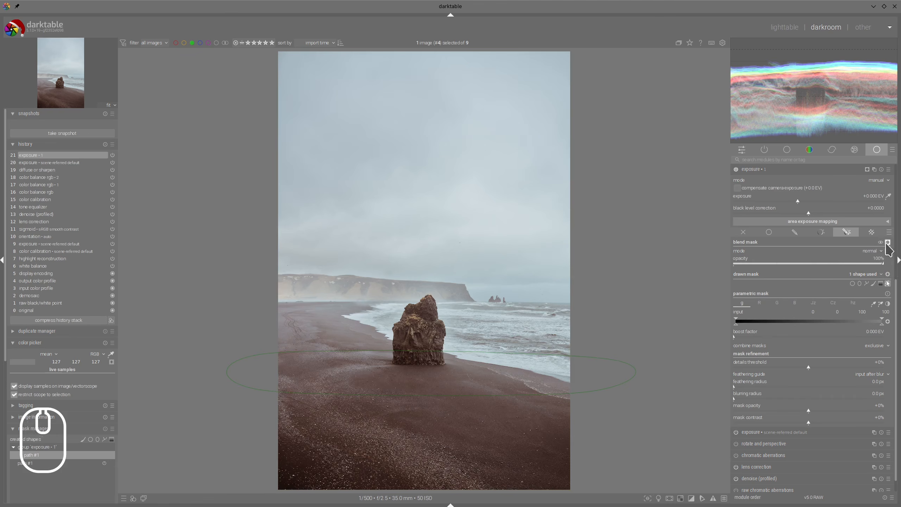
# Set the masked exposure to about -0.43 EV, collapse the instance and compare the photo with it off and on.
pyautogui.click(788, 201)
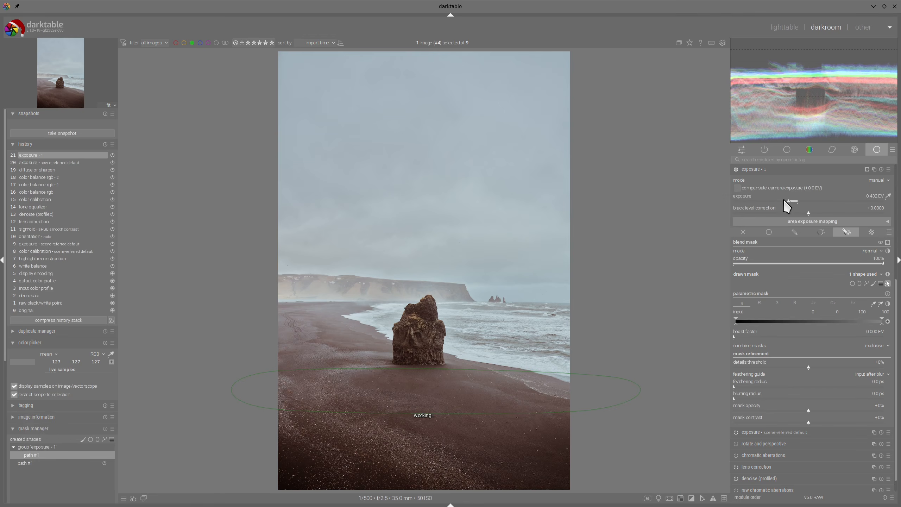
pyautogui.scroll(-4, 787, 205)
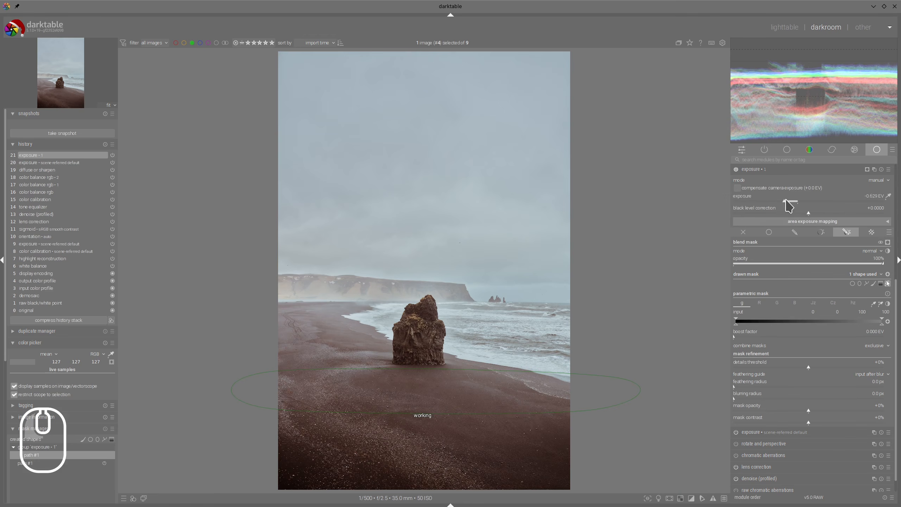
pyautogui.scroll(4, 787, 203)
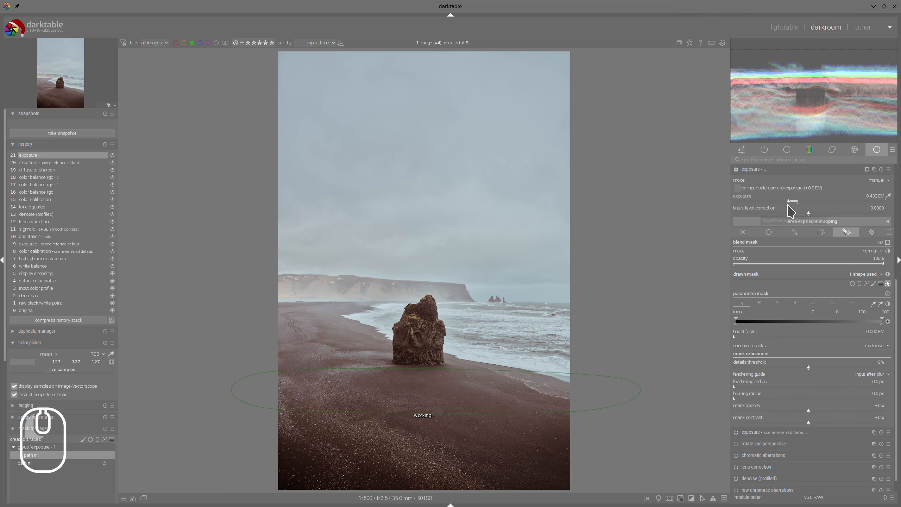
pyautogui.click(759, 170)
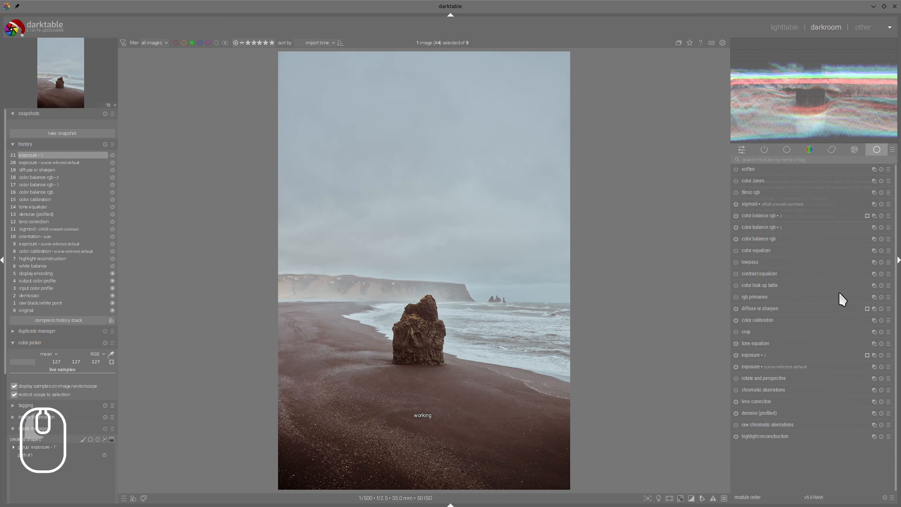
pyautogui.click(735, 355)
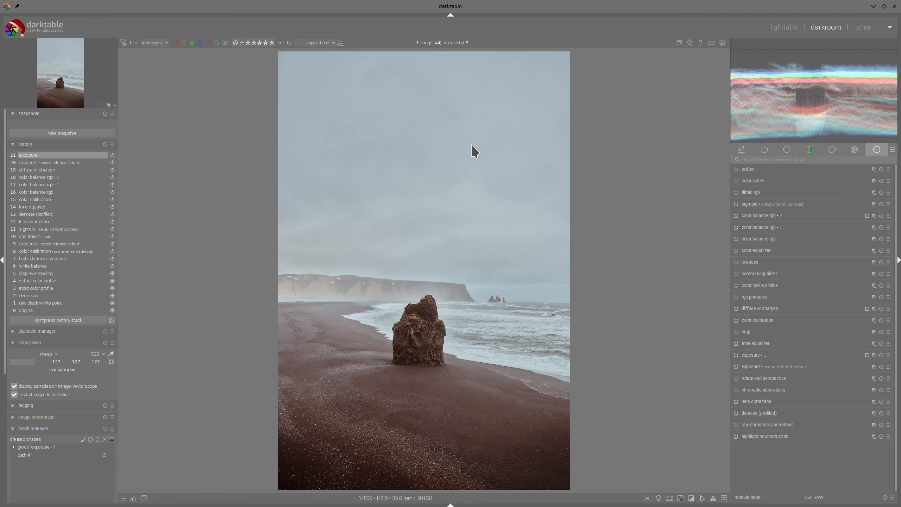
# Raise the sigmoid target white to 200% and collapse the module.
pyautogui.click(753, 204)
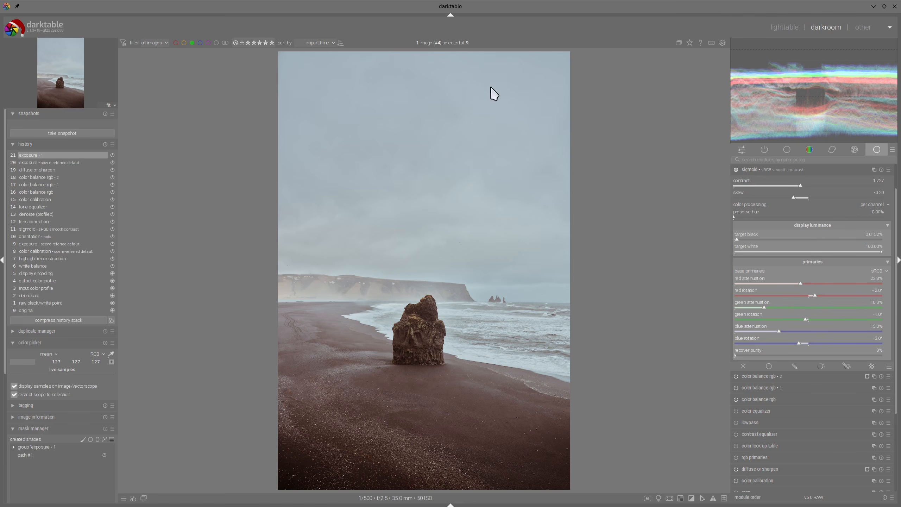
pyautogui.moveTo(784, 60)
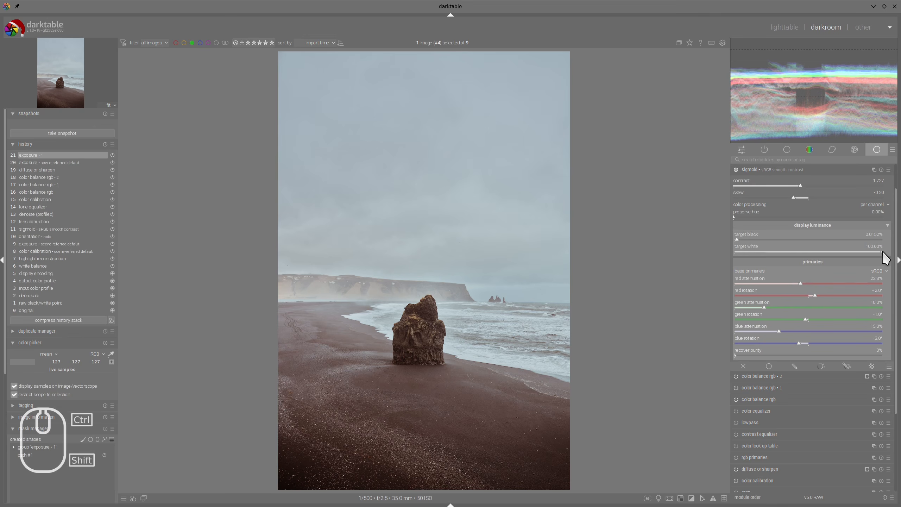
pyautogui.moveTo(883, 252); pyautogui.dragTo(899, 250)
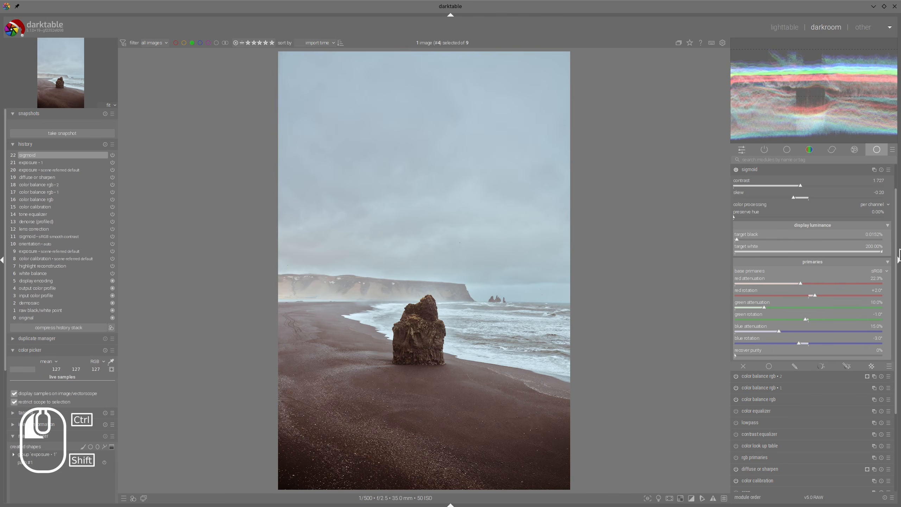
pyautogui.click(766, 171)
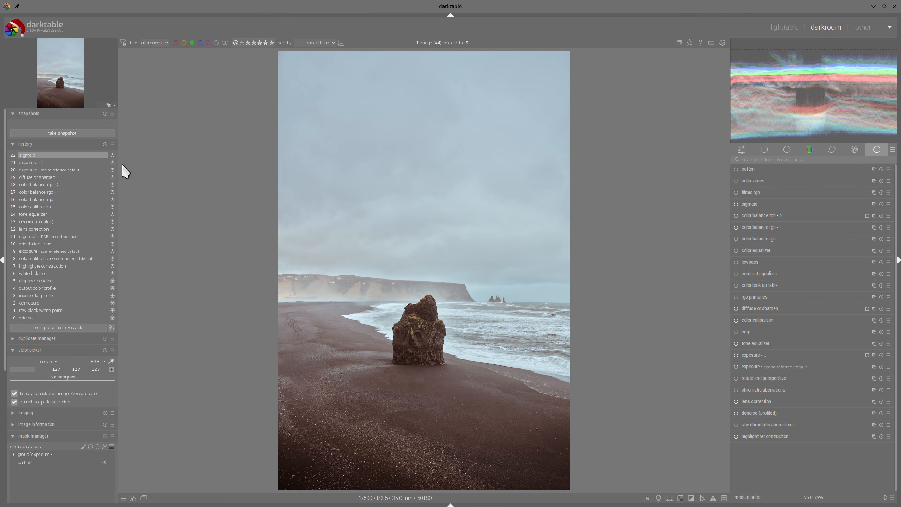
# Take a snapshot of the early sigmoid history state, display it, and return the edit to the latest sigmoid state.
pyautogui.click(33, 237)
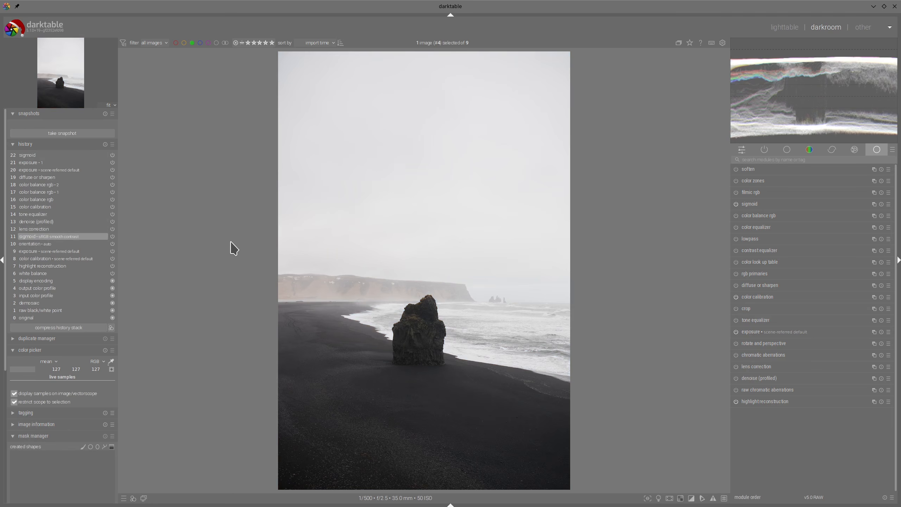
pyautogui.click(47, 132)
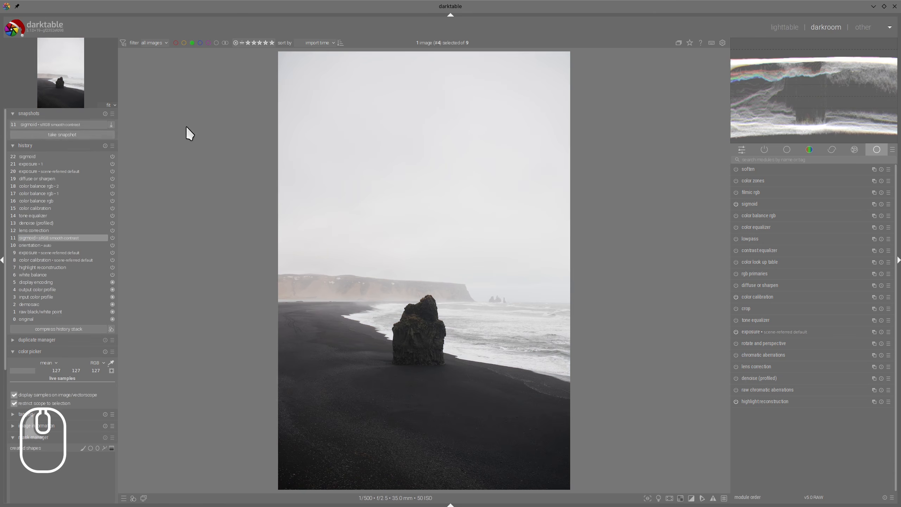
pyautogui.click(44, 124)
pyautogui.click(38, 157)
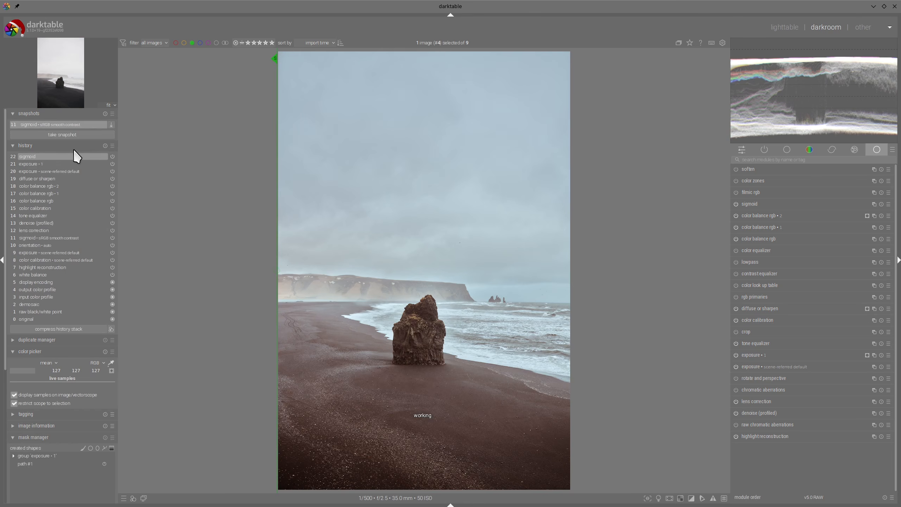
# Compare the snapshot with the finished edit using the split line, and switch the scope to the vectorscope.
pyautogui.moveTo(275, 193); pyautogui.dragTo(183, 195)
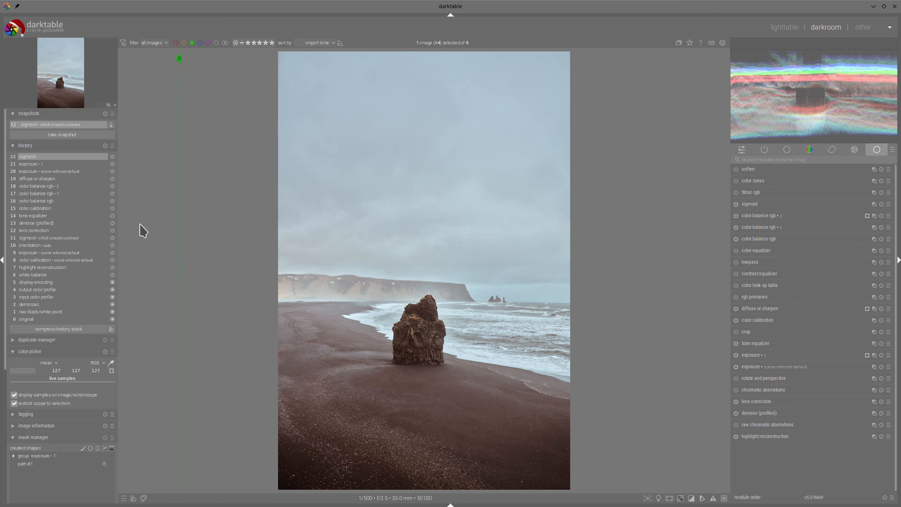
pyautogui.moveTo(182, 210); pyautogui.dragTo(247, 227)
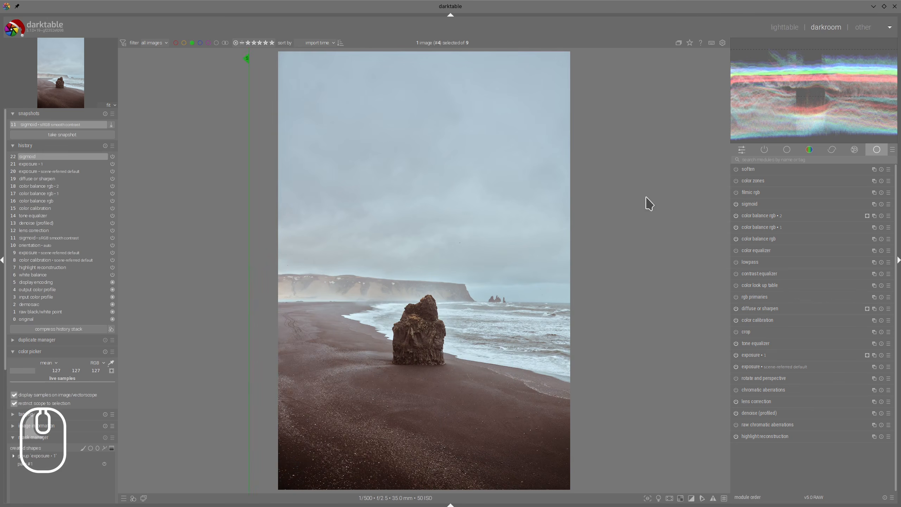
pyautogui.click(735, 41)
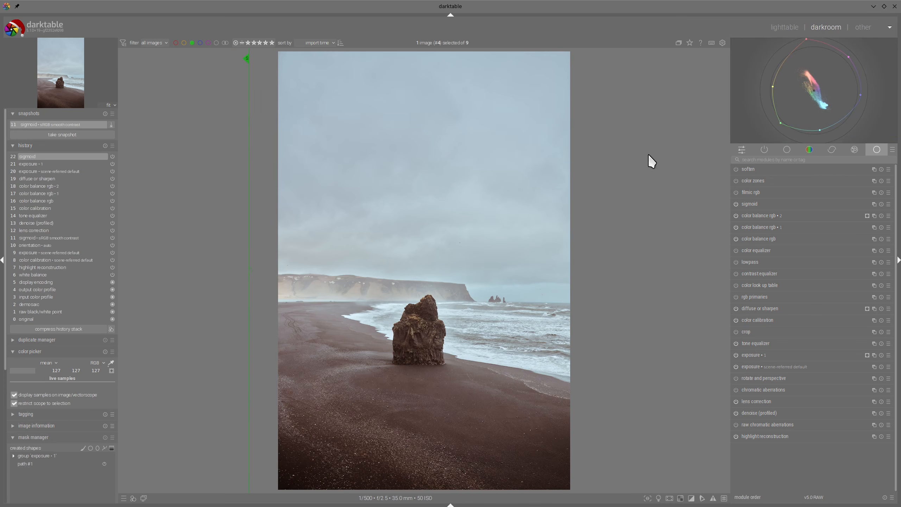
pyautogui.moveTo(249, 215)
pyautogui.mouseDown()
pyautogui.moveTo(583, 251)
pyautogui.moveTo(264, 226)
pyautogui.mouseUp()
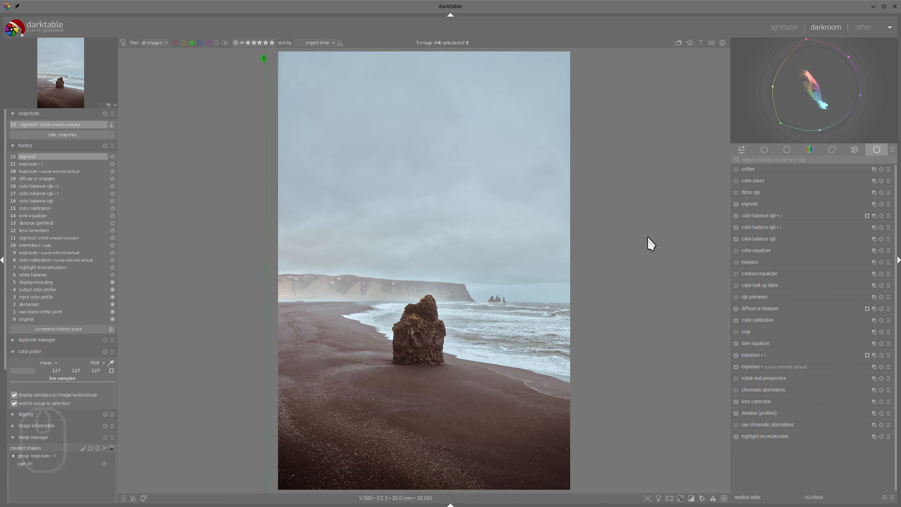
# In color balance rgb 1, set the global offset hue to about 66° and chroma to 0.21%, compare with the snapshot, and collapse the module.
pyautogui.click(753, 224)
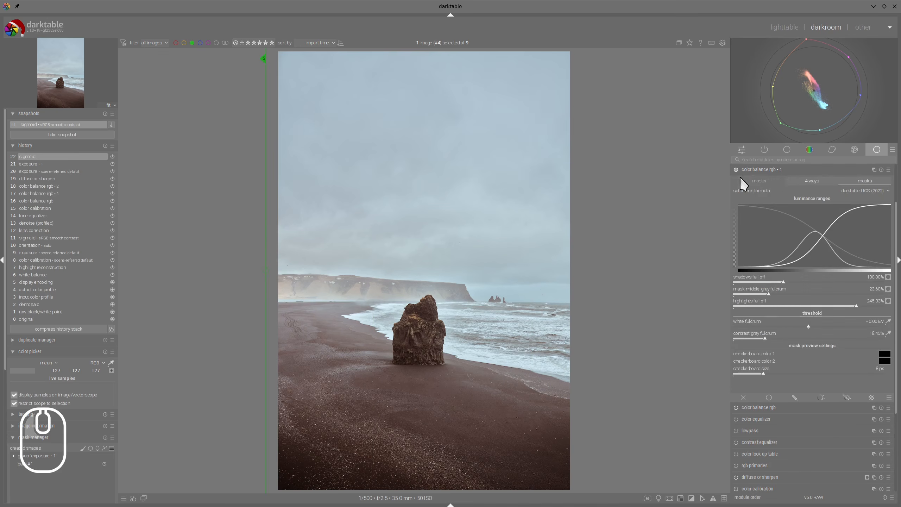
pyautogui.click(811, 178)
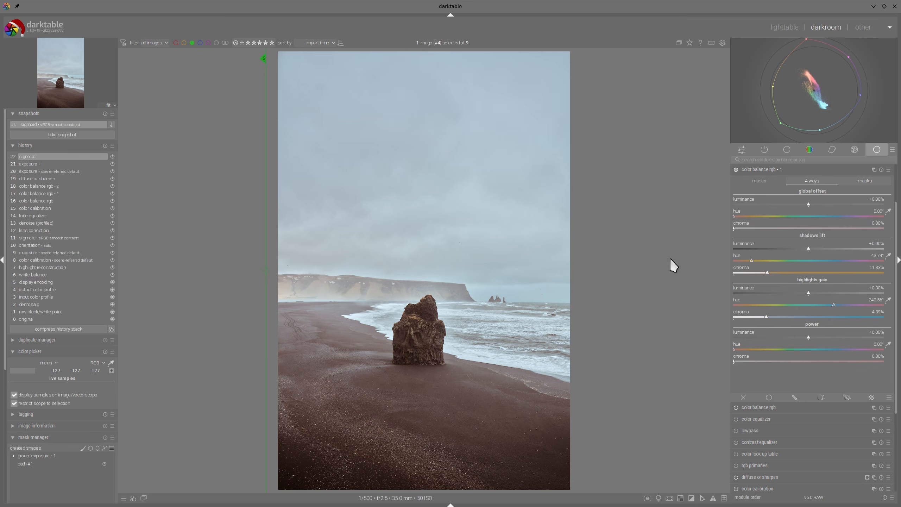
pyautogui.moveTo(735, 216); pyautogui.dragTo(753, 214)
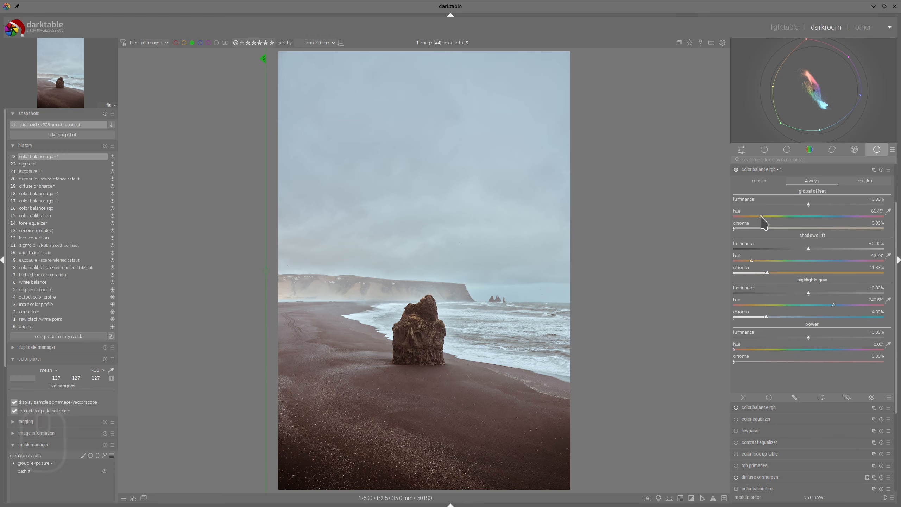
pyautogui.moveTo(745, 230); pyautogui.dragTo(763, 235)
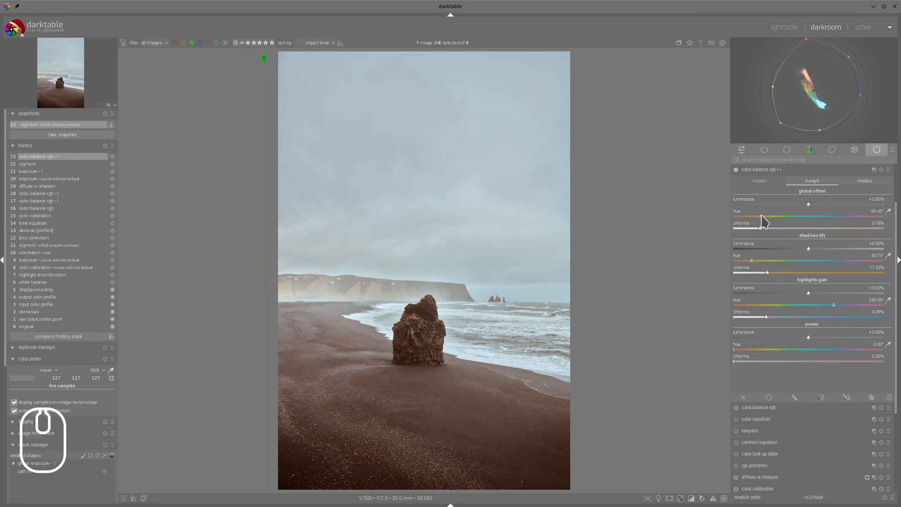
pyautogui.moveTo(762, 234); pyautogui.dragTo(765, 235)
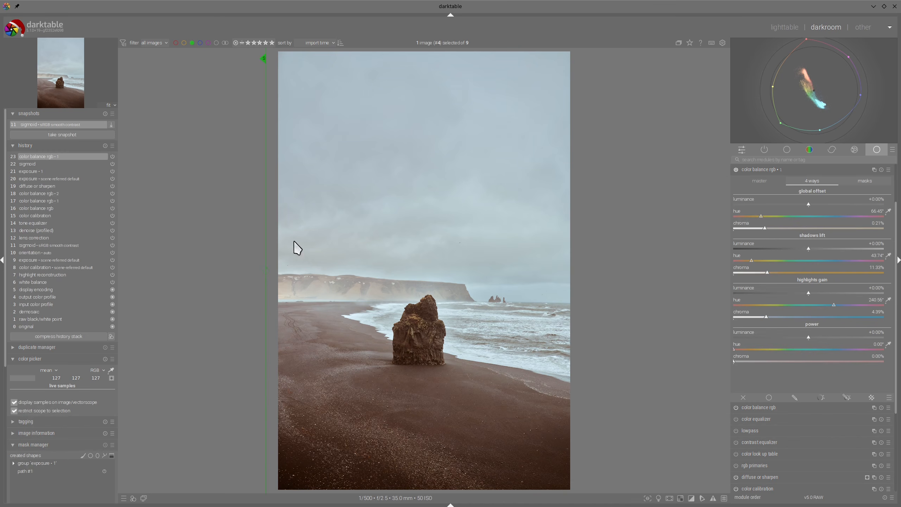
pyautogui.moveTo(268, 238); pyautogui.dragTo(159, 191)
pyautogui.moveTo(157, 205); pyautogui.dragTo(247, 220)
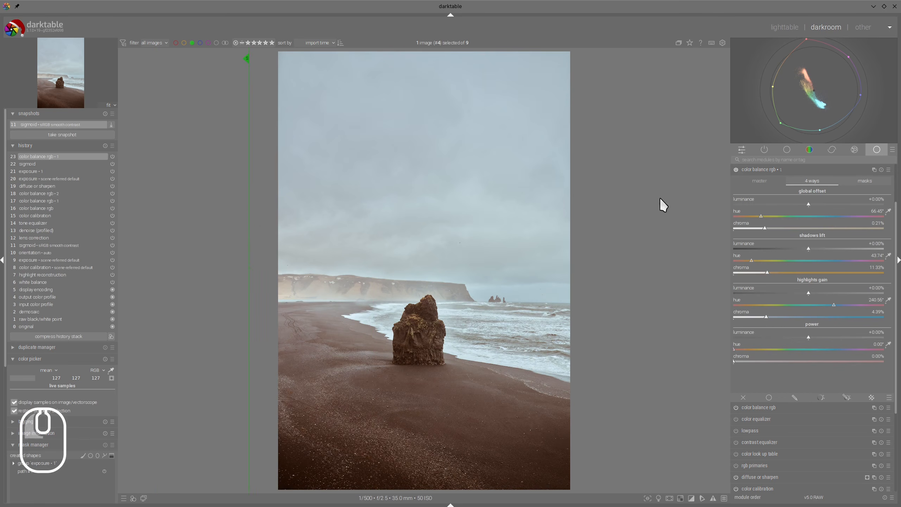
pyautogui.click(764, 170)
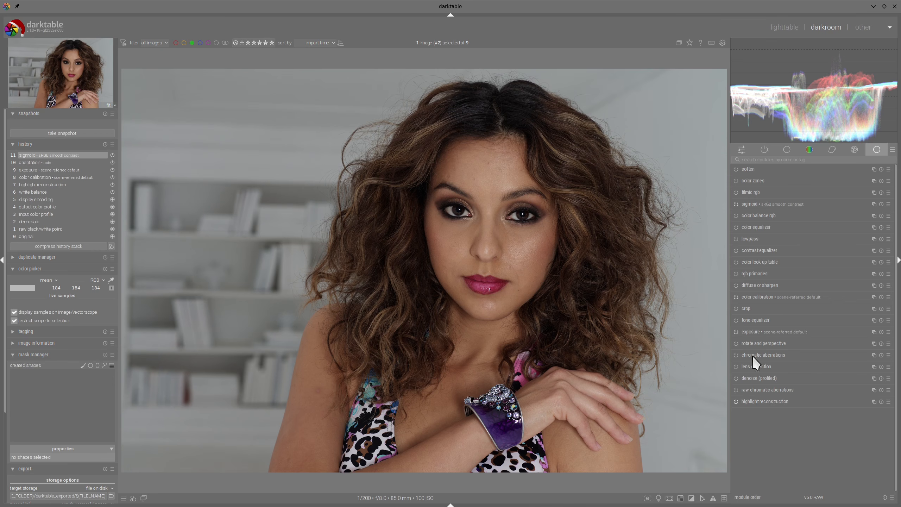
# Enable profiled denoise on the portrait, and try lens correction before turning it back off.
pyautogui.click(735, 378)
pyautogui.click(735, 366)
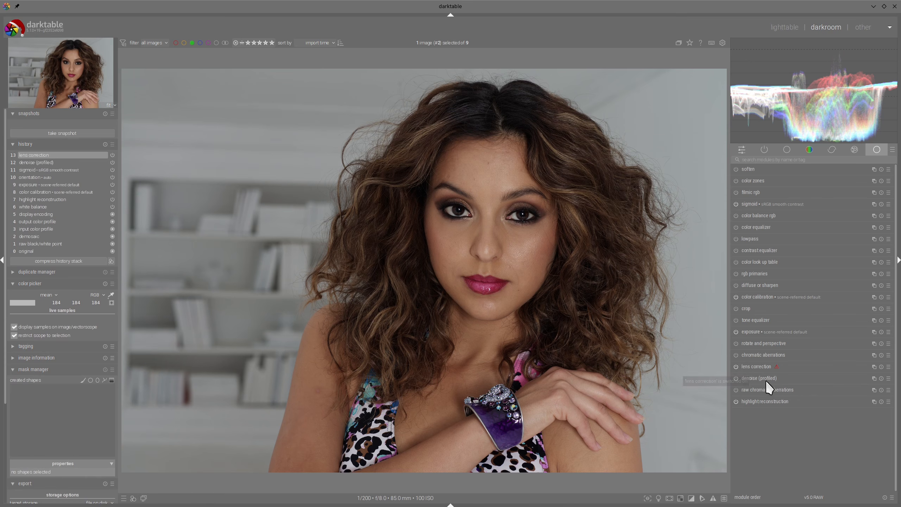
pyautogui.click(735, 367)
# Raise the portrait's exposure to about +1.33 EV and collapse the exposure module.
pyautogui.click(750, 331)
pyautogui.click(826, 360)
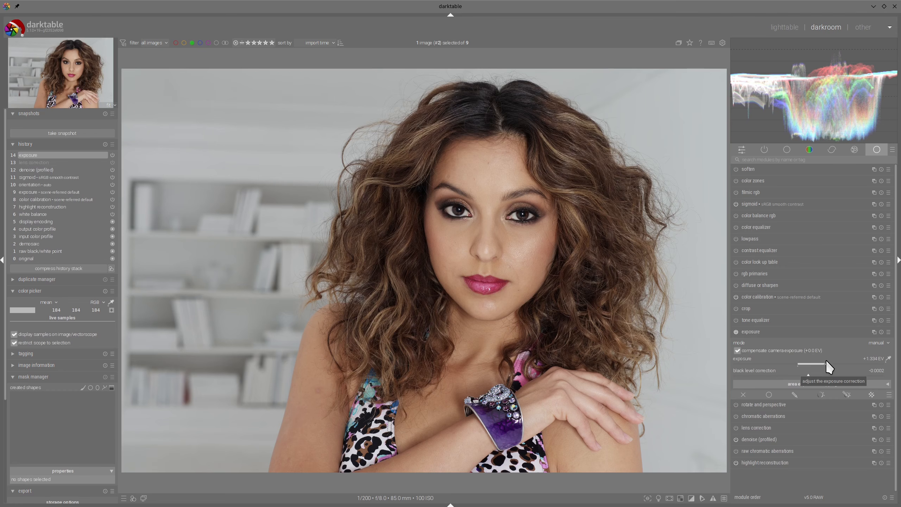
pyautogui.click(765, 330)
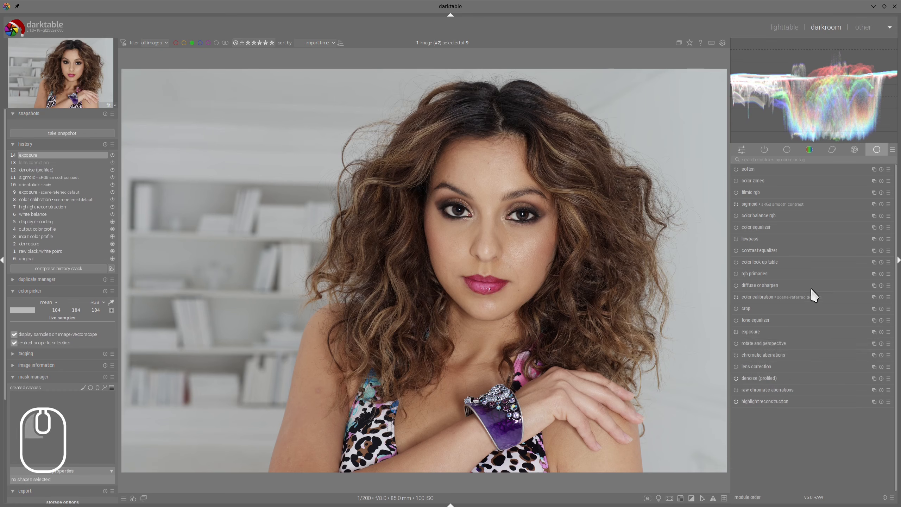
# Set the color calibration white balance by sampling the plain wall area beside the woman's hair, and collapse the module.
pyautogui.click(762, 295)
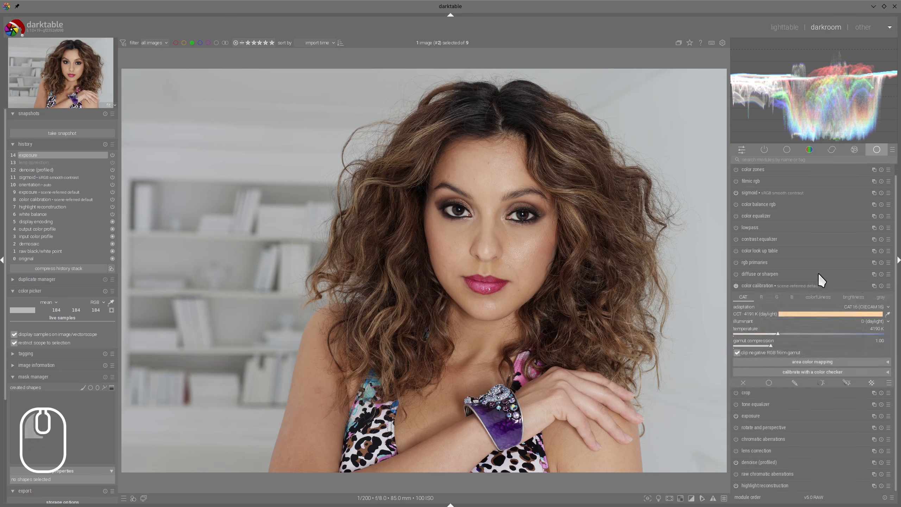
pyautogui.click(887, 314)
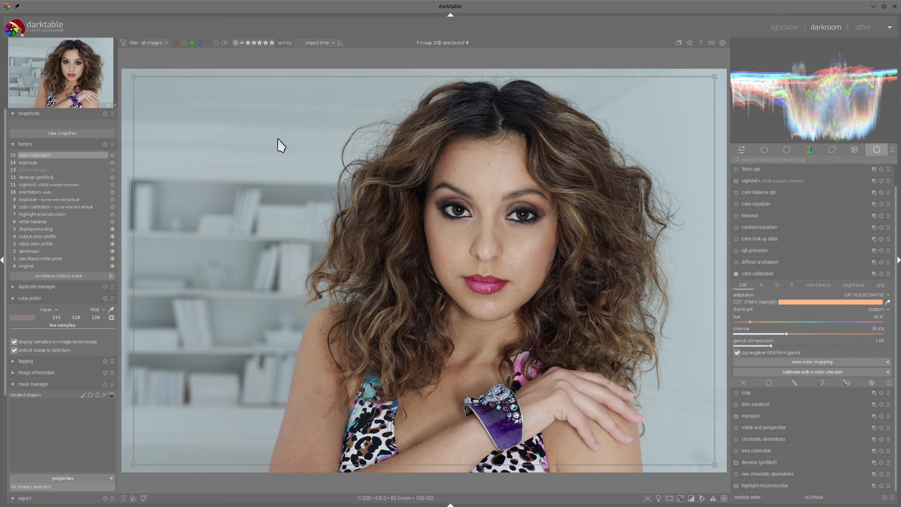
pyautogui.moveTo(206, 117); pyautogui.dragTo(282, 184)
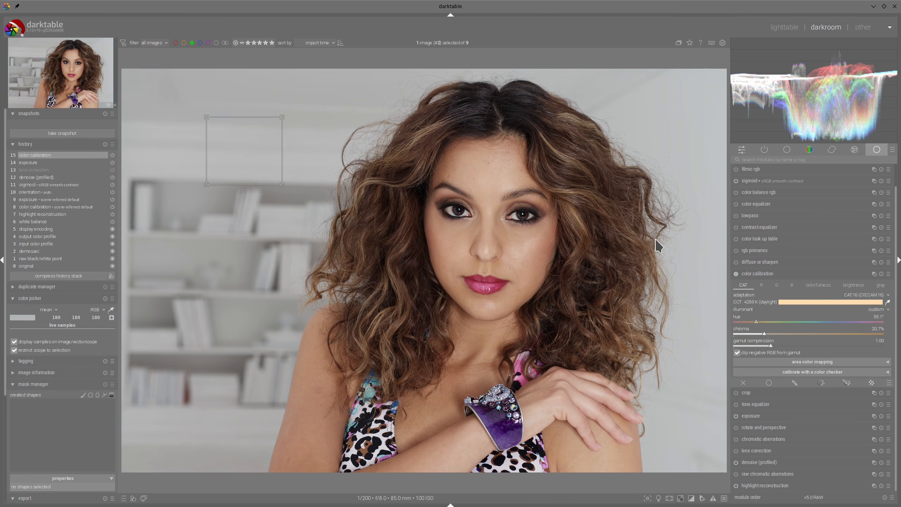
pyautogui.click(751, 272)
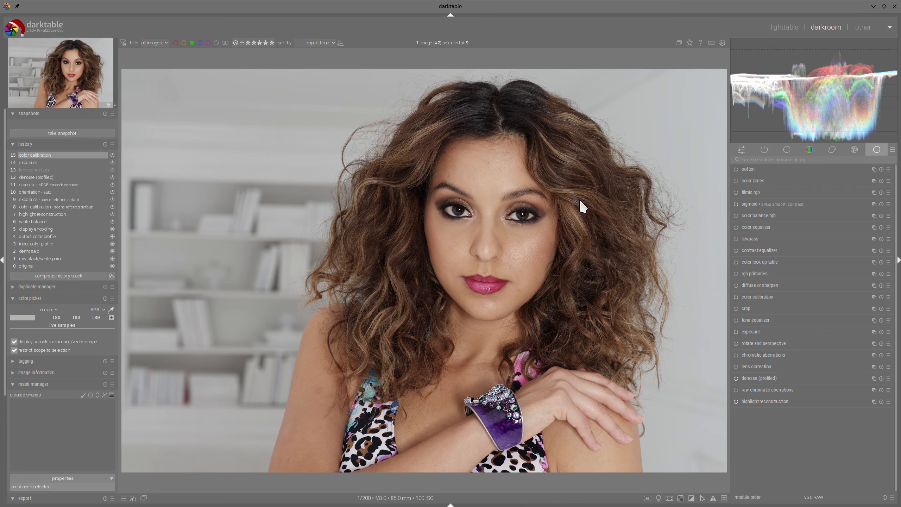
# In color balance rgb, set perceptual brilliance to about +12.6% highlights, -9.8% shadows and +6.1% mid-tones.
pyautogui.click(760, 216)
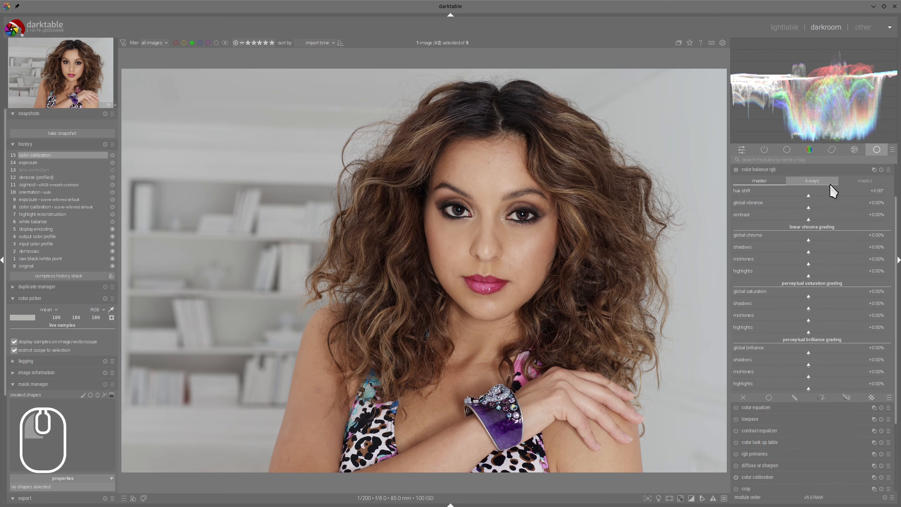
pyautogui.click(817, 387)
pyautogui.click(801, 365)
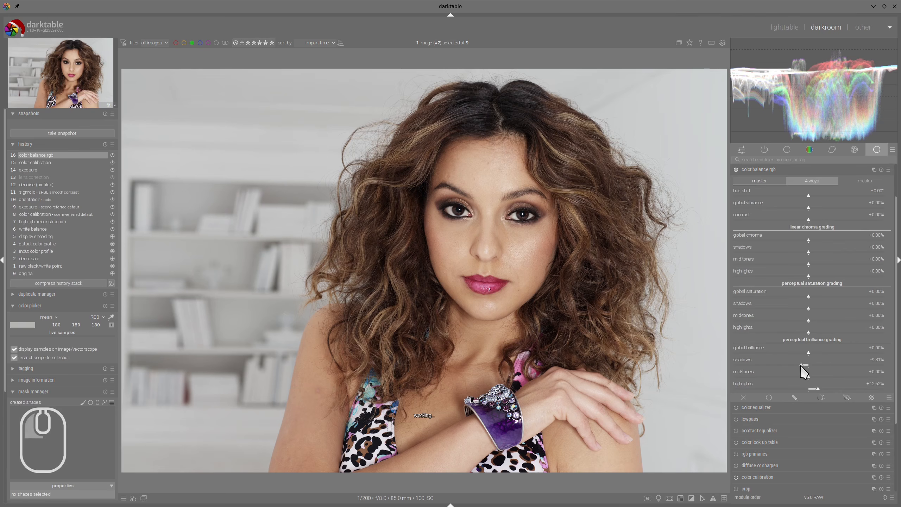
pyautogui.moveTo(803, 369); pyautogui.dragTo(812, 375)
pyautogui.moveTo(819, 386); pyautogui.dragTo(817, 386)
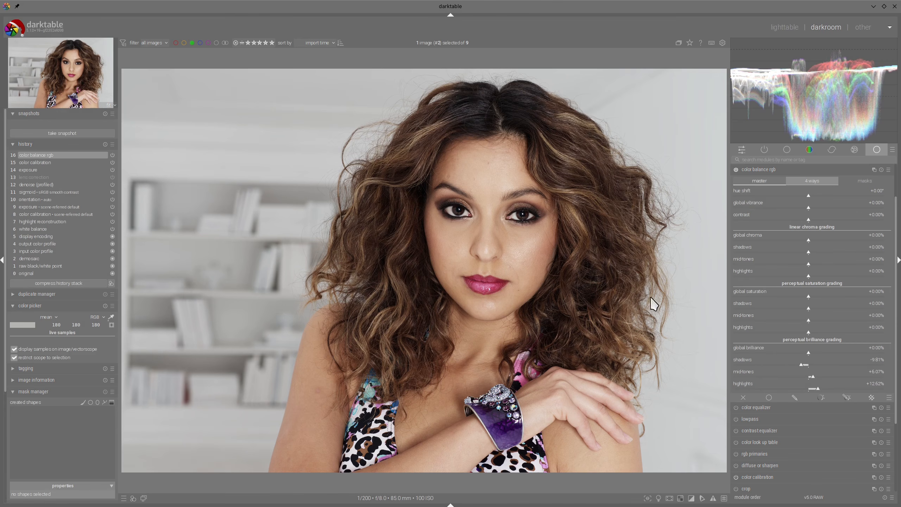
# Raise perceptual saturation to about +40.2% for shadows and +16.8% for mid-tones, and set global vibrance to about +10.3%.
pyautogui.moveTo(839, 306); pyautogui.dragTo(839, 307)
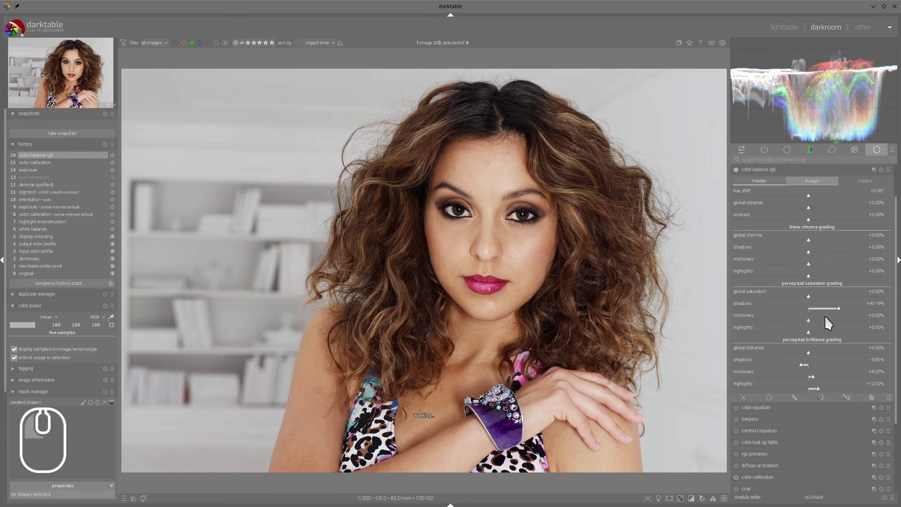
pyautogui.click(821, 317)
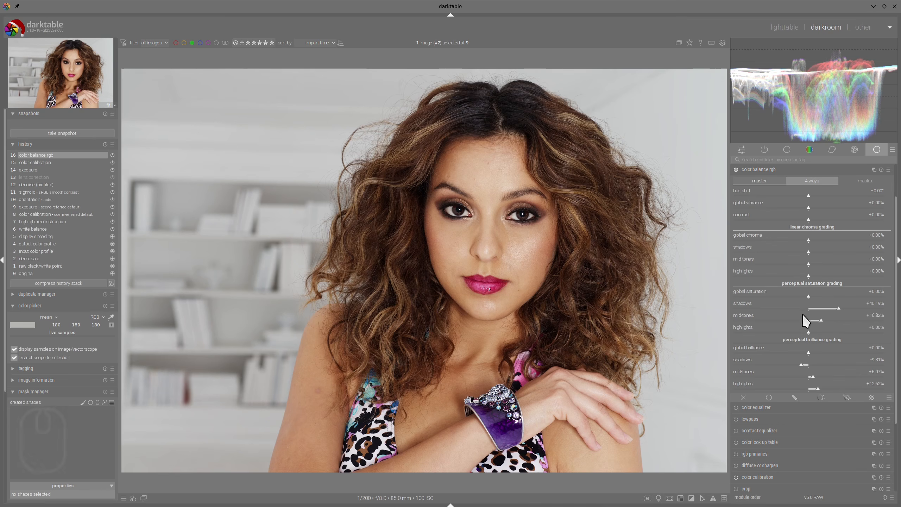
pyautogui.click(824, 207)
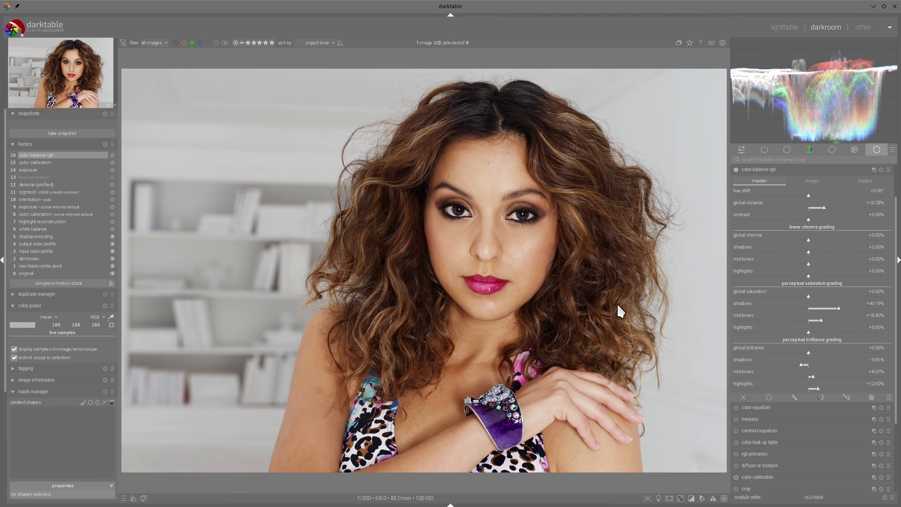
# Split-tone the portrait with shadows lift hue about 38° and highlights gain hue about 243°, each at roughly 4% chroma, and compare before and after.
pyautogui.click(812, 182)
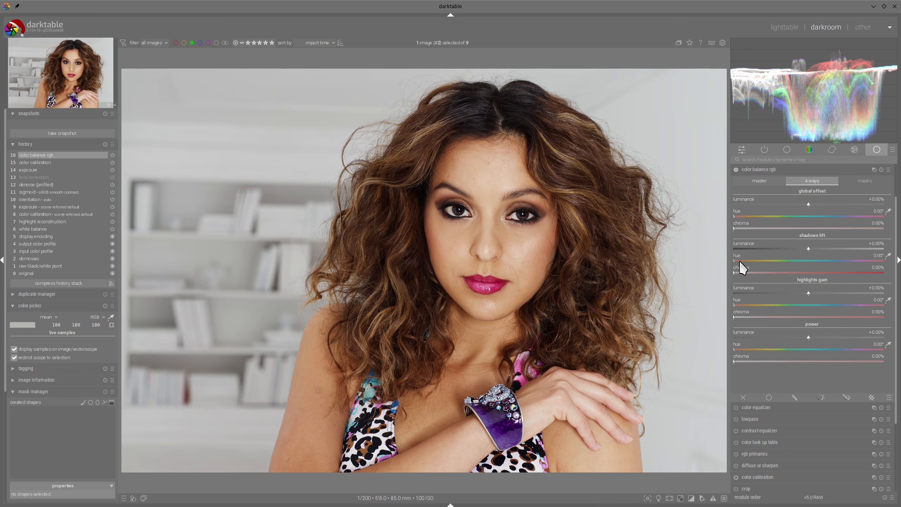
pyautogui.moveTo(740, 261); pyautogui.dragTo(746, 272)
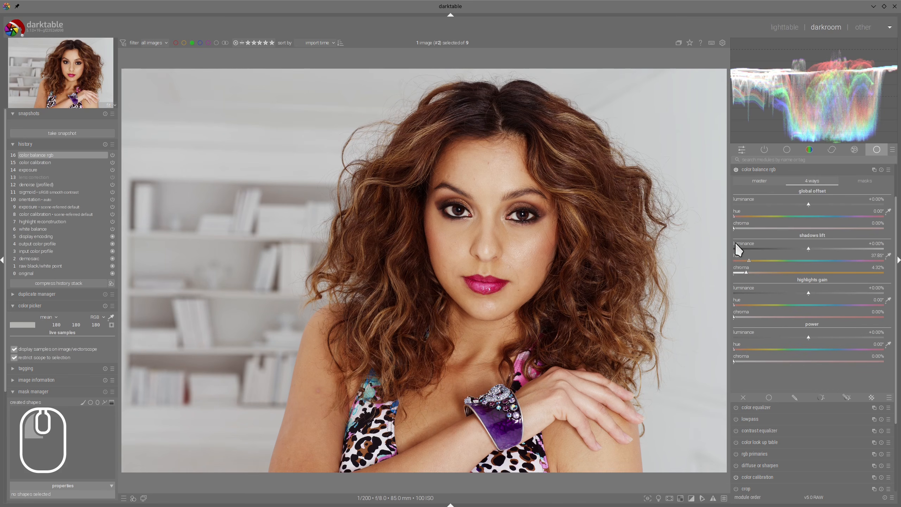
pyautogui.moveTo(816, 304); pyautogui.dragTo(834, 304)
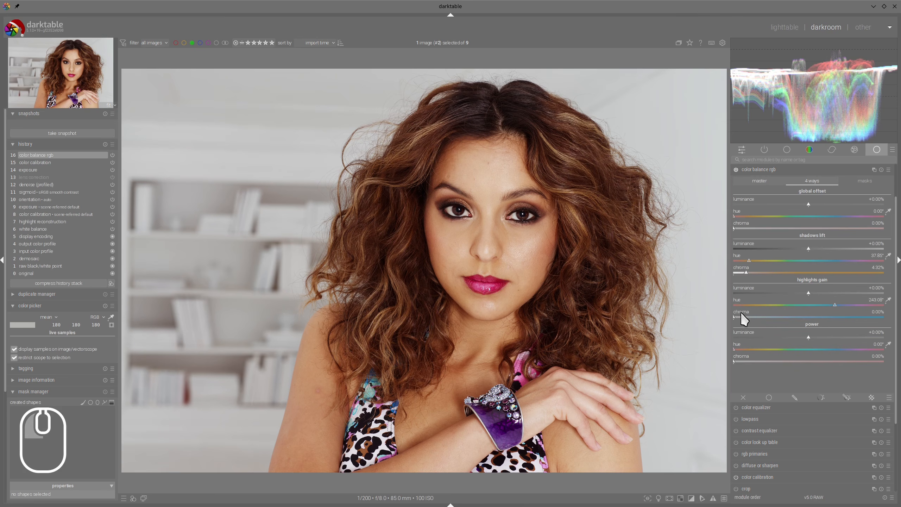
pyautogui.moveTo(741, 311); pyautogui.dragTo(764, 317)
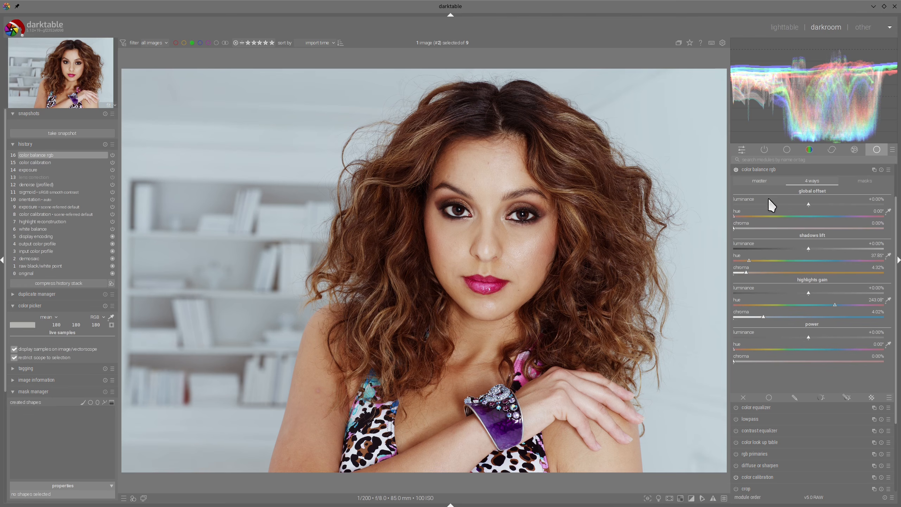
pyautogui.click(736, 170)
pyautogui.click(736, 170)
# Raise the color balance mask's middle-gray fulcrum to about 28%, return to the 4 ways settings and compare with the module off and on.
pyautogui.click(865, 181)
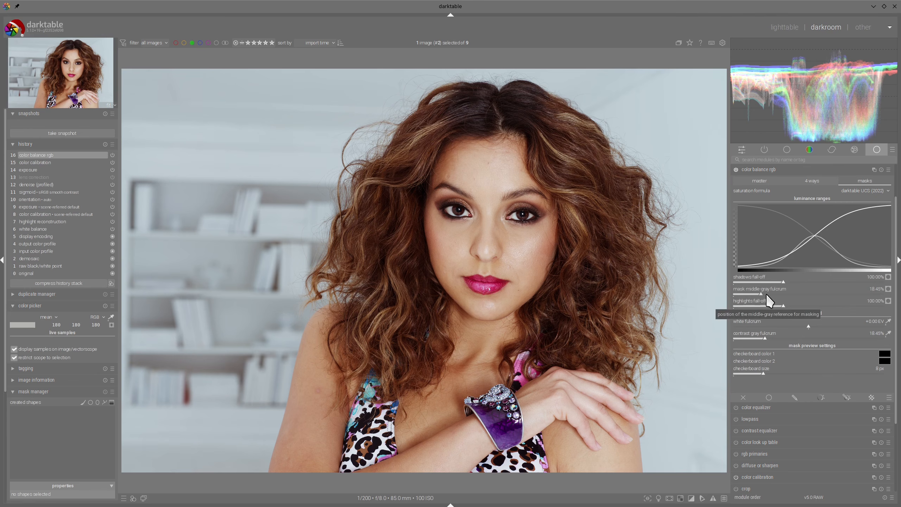
pyautogui.moveTo(762, 294); pyautogui.dragTo(775, 294)
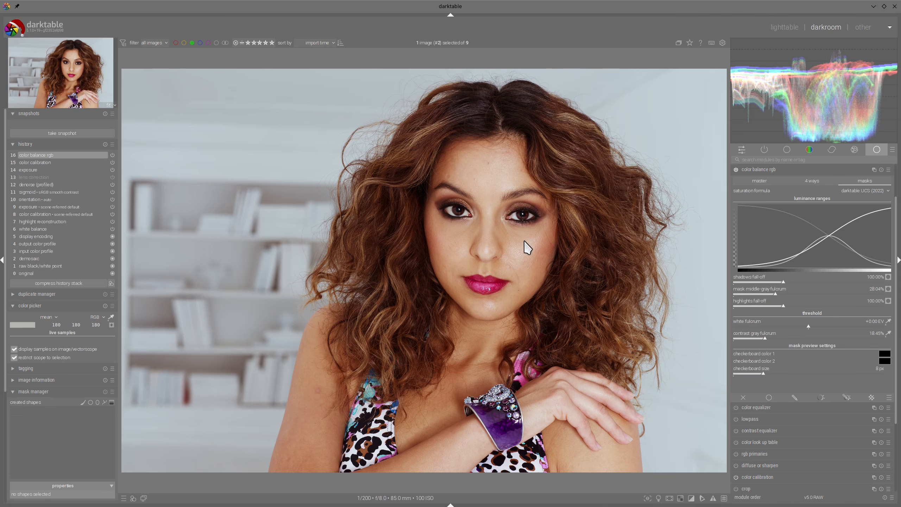
pyautogui.click(812, 182)
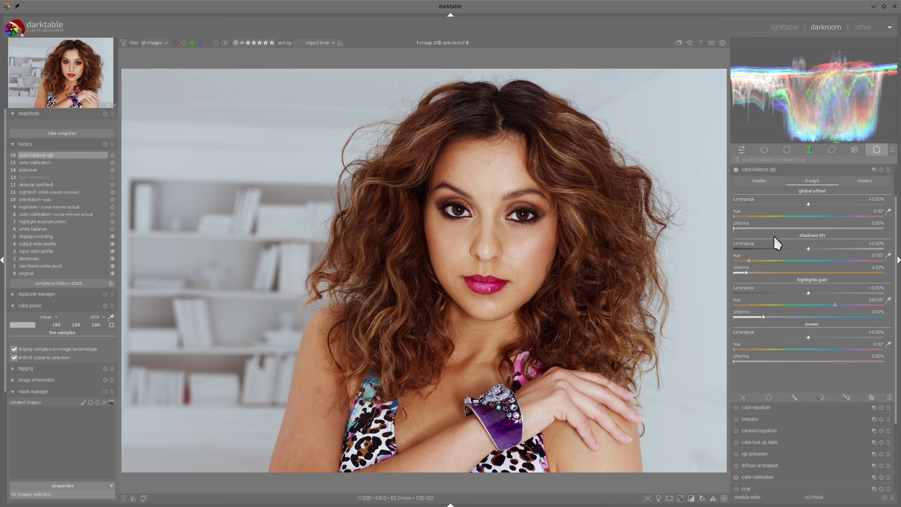
pyautogui.click(735, 169)
pyautogui.click(735, 170)
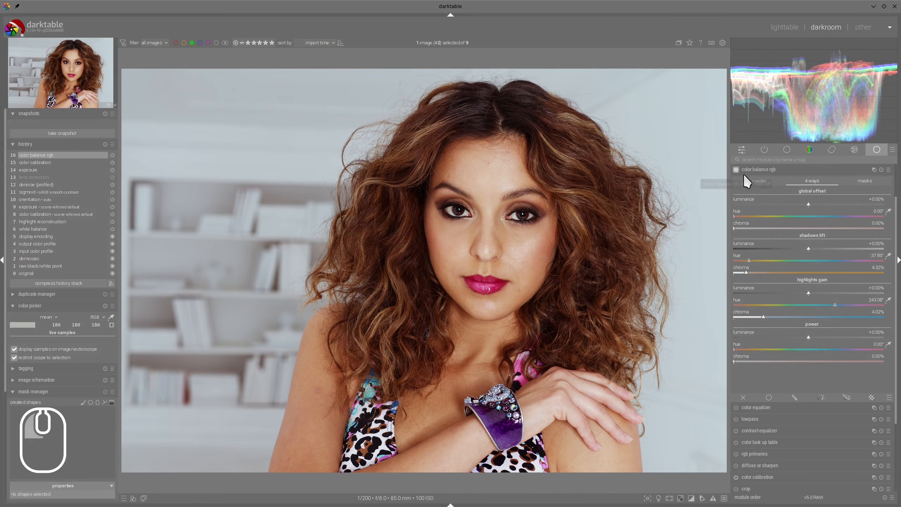
# In color assessment mode, refine perceptual saturation to about +33.6% shadows, 0% mid-tones and -12.2% highlights, and collapse color balance rgb.
pyautogui.click(658, 498)
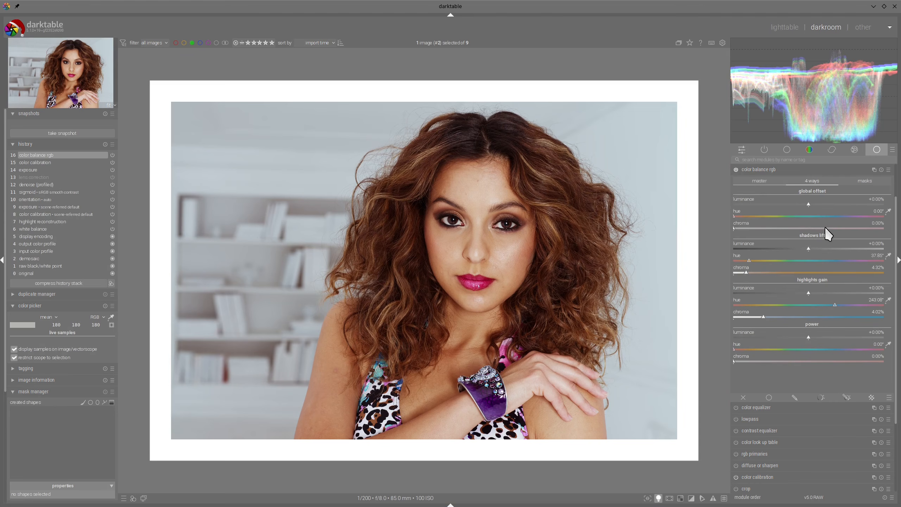
pyautogui.click(759, 180)
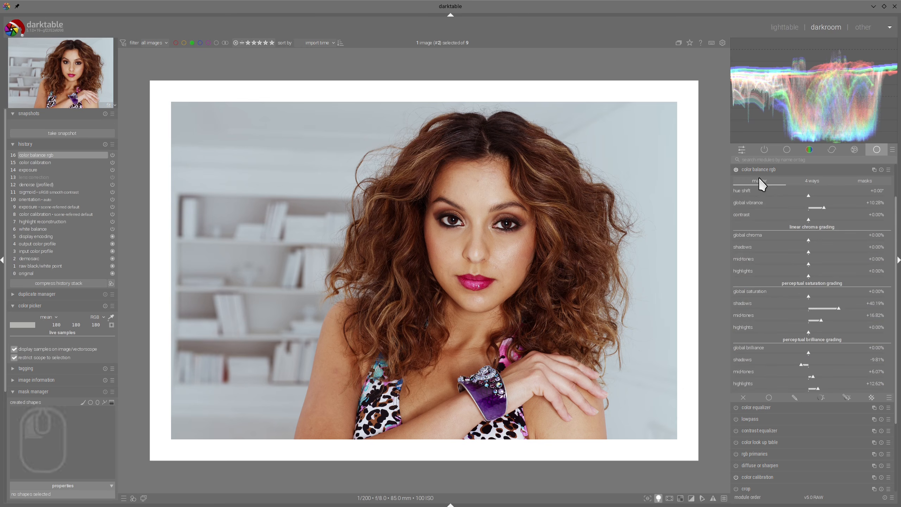
pyautogui.click(811, 319)
pyautogui.click(821, 308)
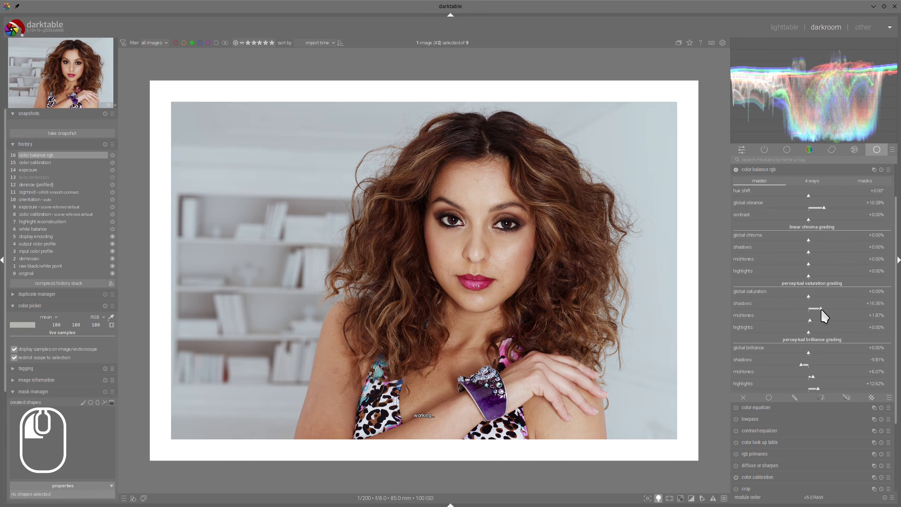
pyautogui.doubleClick(810, 320)
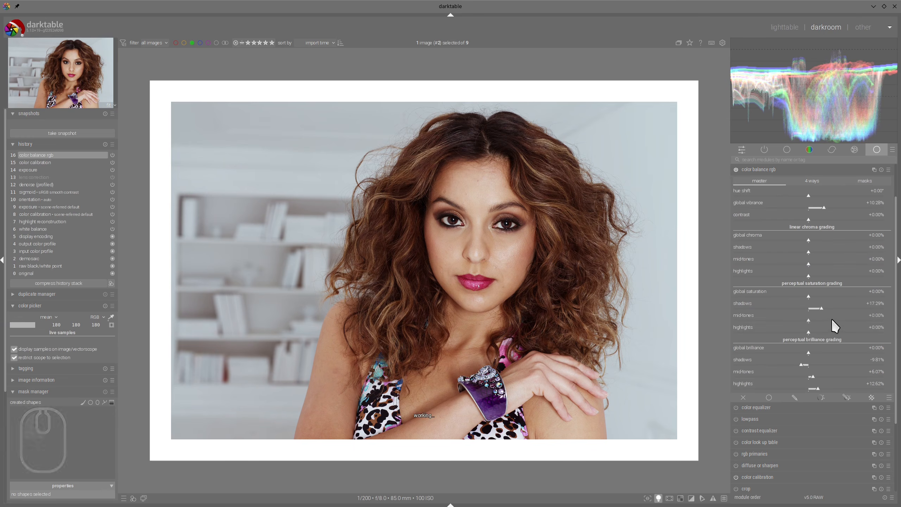
pyautogui.click(800, 333)
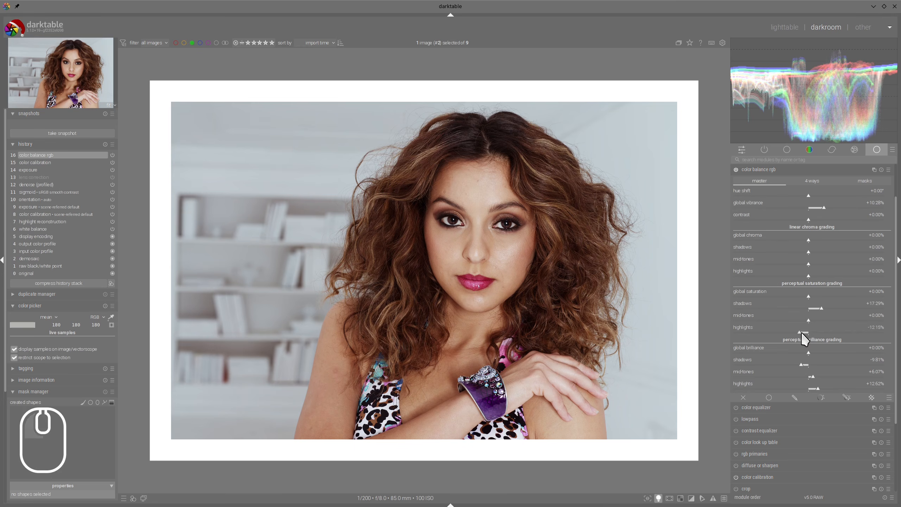
pyautogui.moveTo(822, 308); pyautogui.dragTo(833, 306)
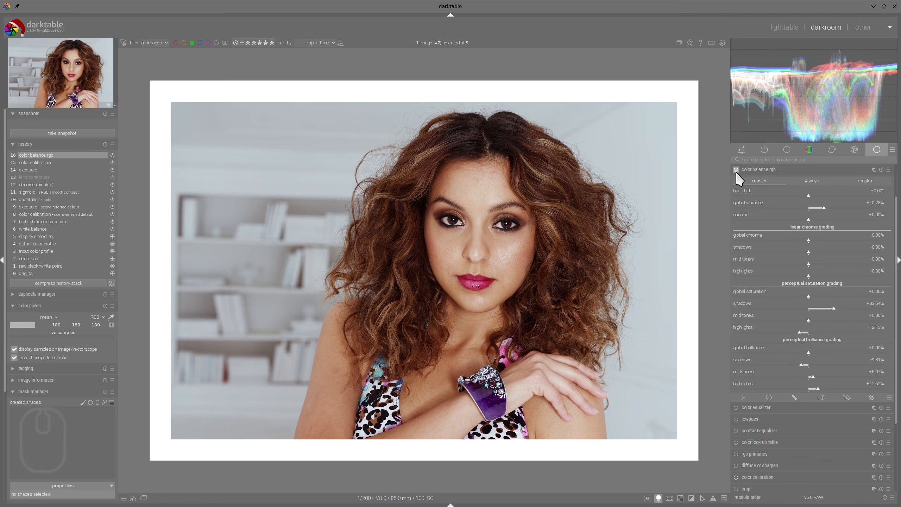
pyautogui.click(753, 169)
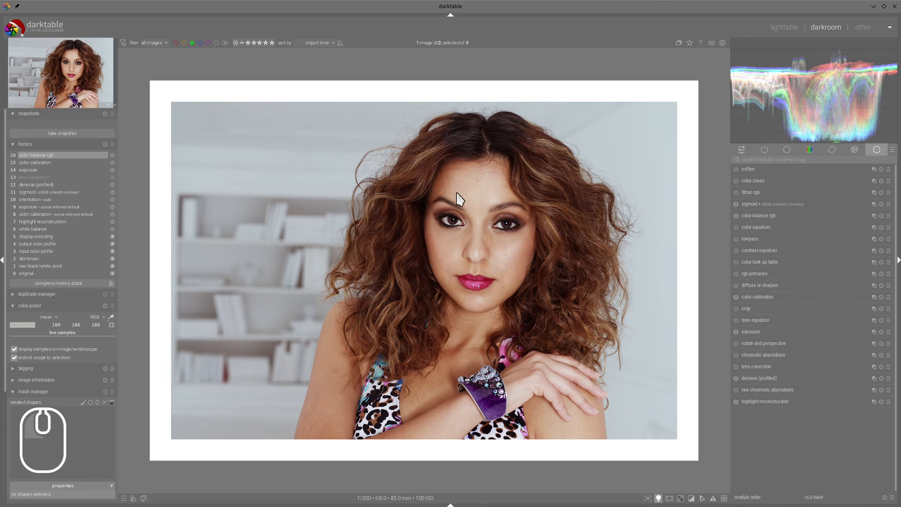
# Take a snapshot at the sigmoid history step, restore the latest edit and sweep the split line across the photo to compare them.
pyautogui.click(30, 206)
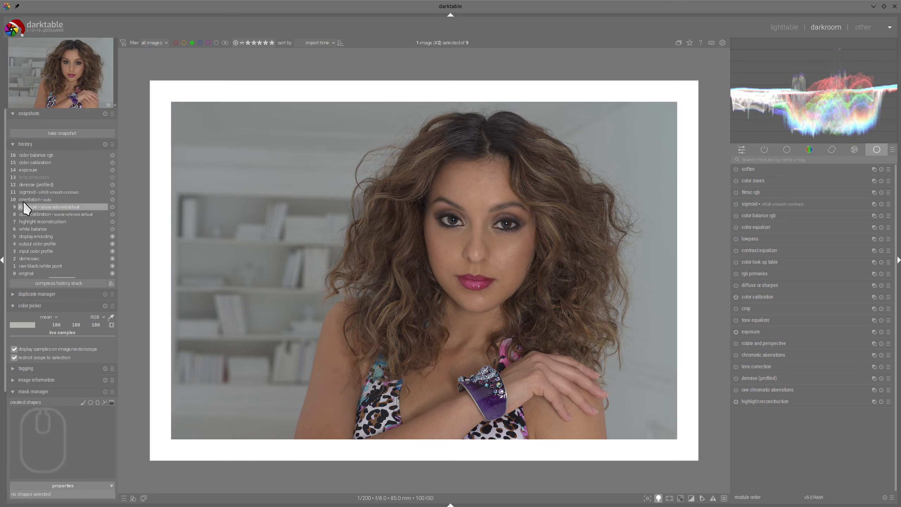
pyautogui.click(32, 192)
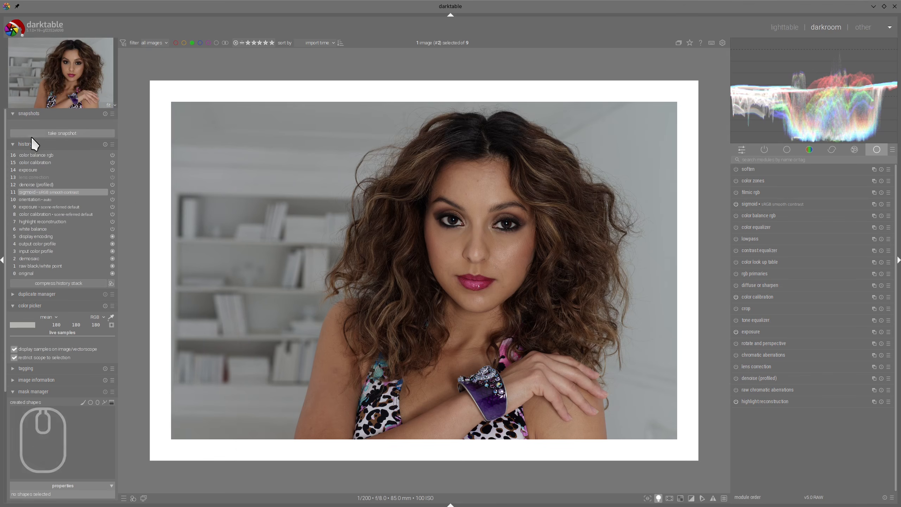
pyautogui.click(42, 132)
pyautogui.click(35, 124)
pyautogui.click(31, 156)
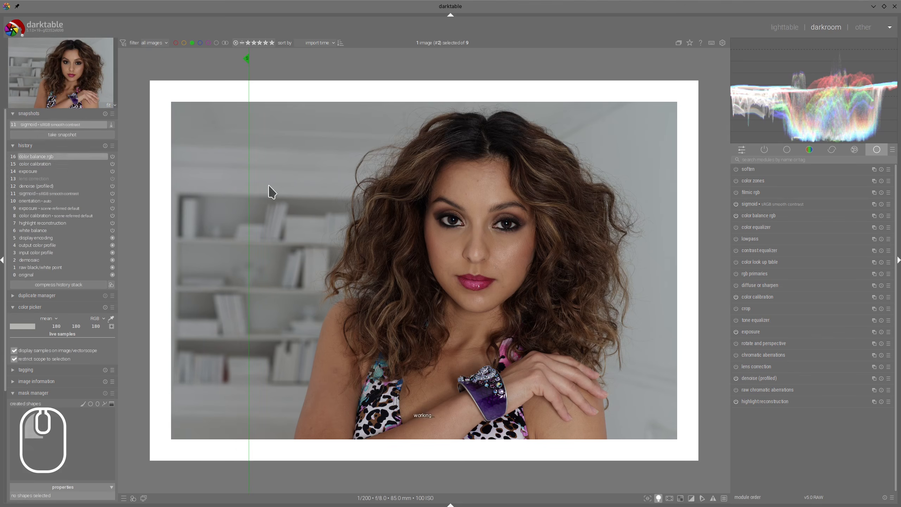
pyautogui.moveTo(250, 181); pyautogui.dragTo(116, 192)
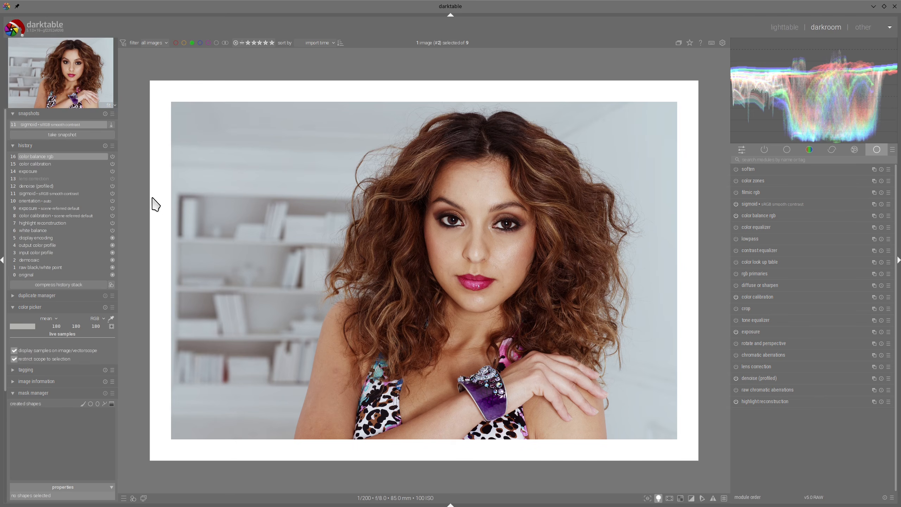
pyautogui.moveTo(151, 201); pyautogui.dragTo(110, 198)
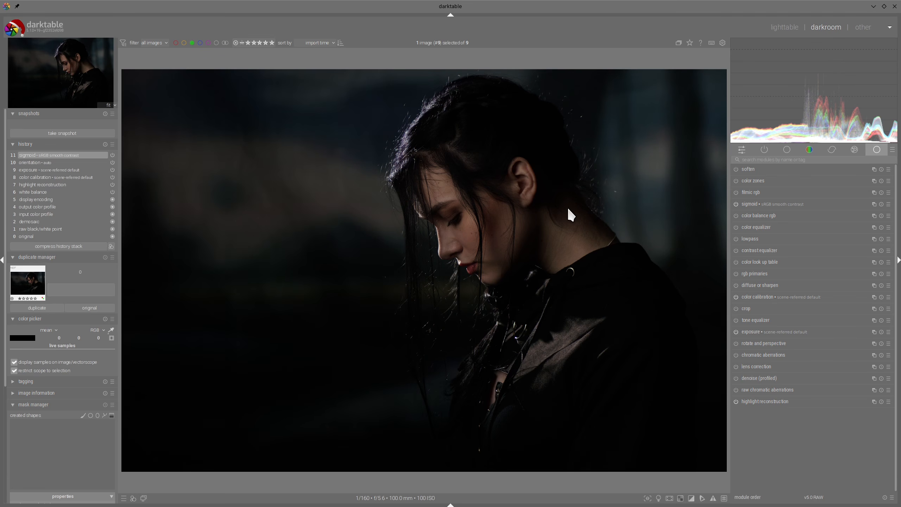
# On the dark side-profile portrait, enable profiled denoise, try lens correction, raise exposure to about +2.09 EV and collapse the exposure module.
pyautogui.click(735, 377)
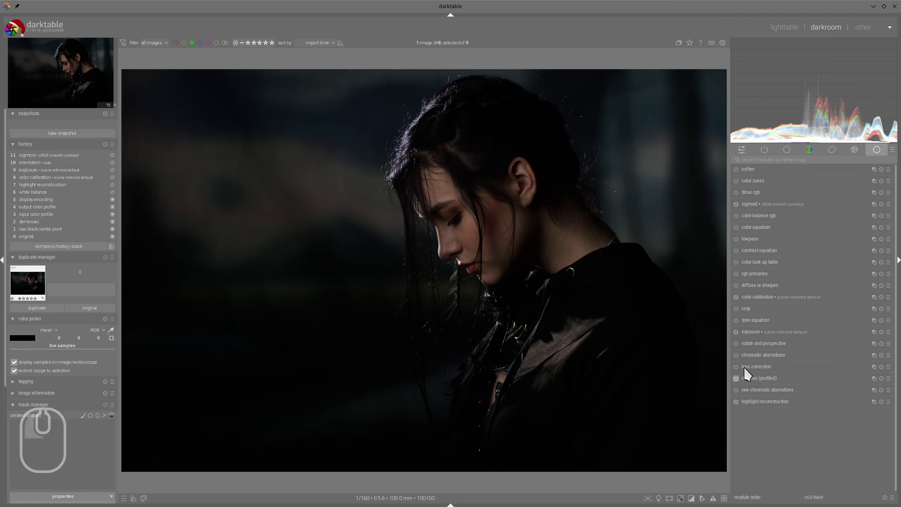
pyautogui.click(735, 366)
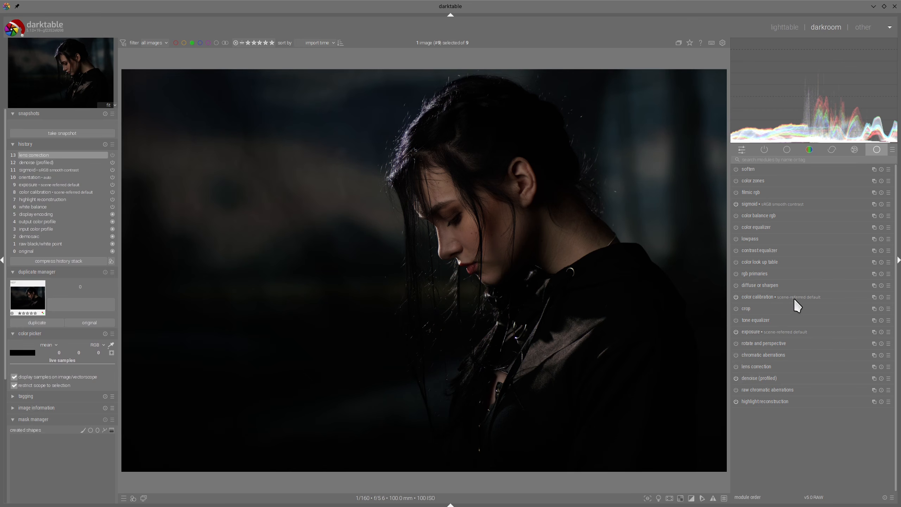
pyautogui.click(751, 331)
pyautogui.click(842, 362)
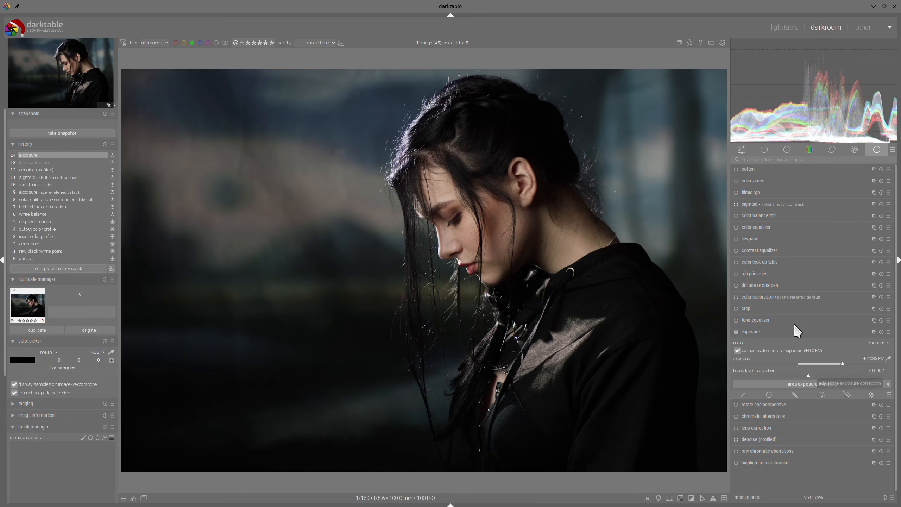
pyautogui.click(769, 332)
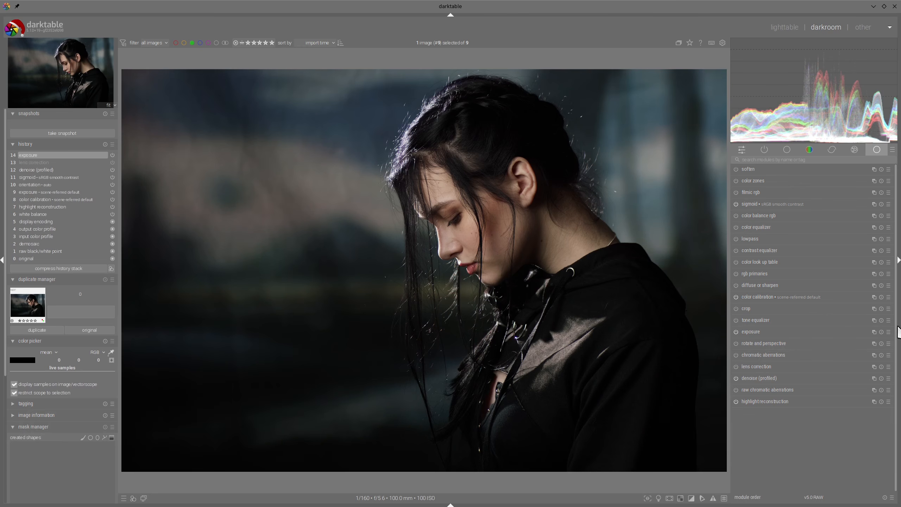
# Apply the "Lin low flach" EIGF tone equalizer preset with mask exposure compensation at about +0.91 EV, and collapse the module.
pyautogui.click(889, 321)
pyautogui.click(812, 430)
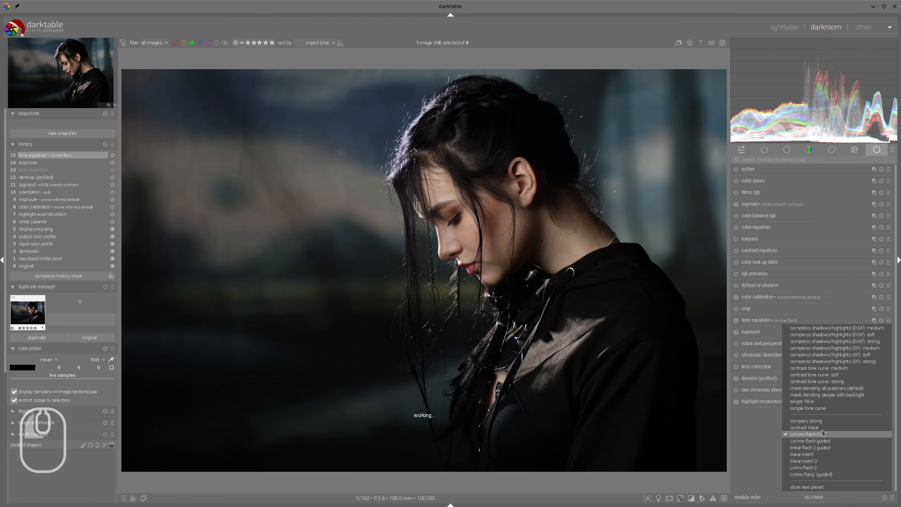
pyautogui.click(748, 319)
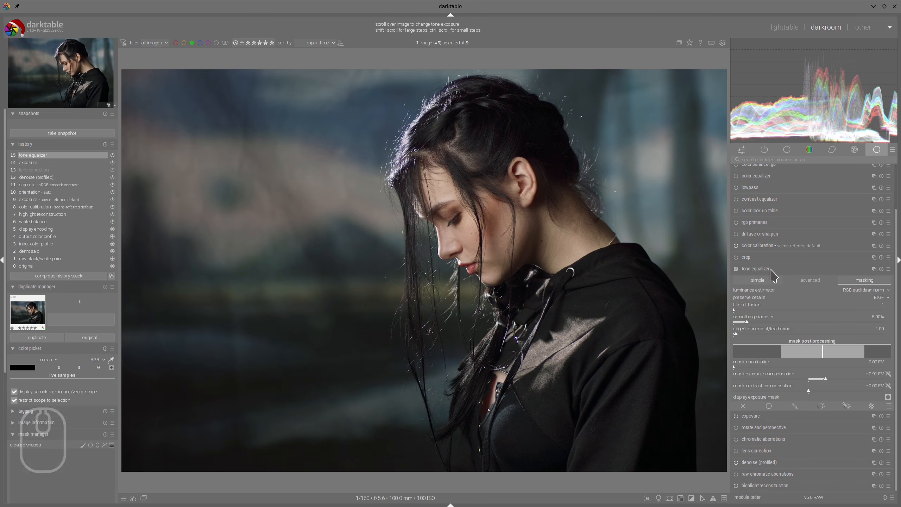
pyautogui.click(767, 269)
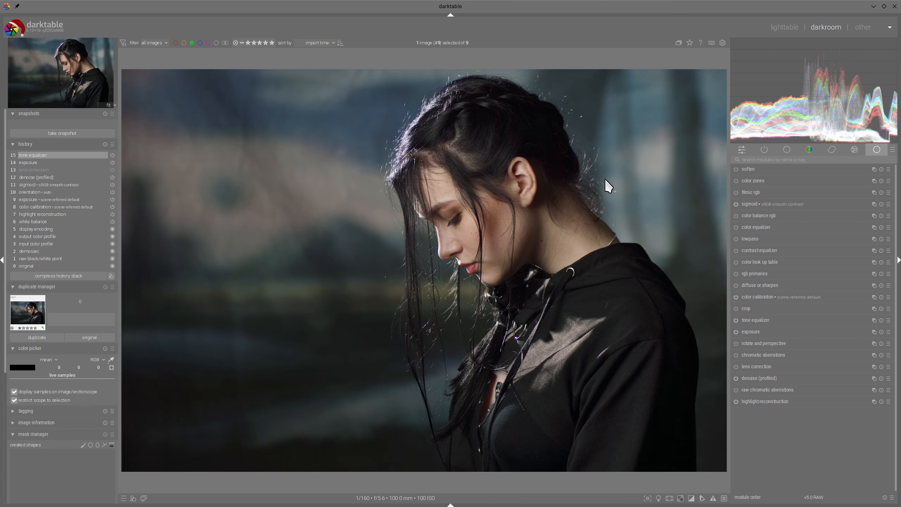
# Enable color balance rgb with perceptual saturation of about +35.5% shadows and +15.4% mid-tones, plus about +10% global vibrance.
pyautogui.click(734, 215)
pyautogui.click(755, 214)
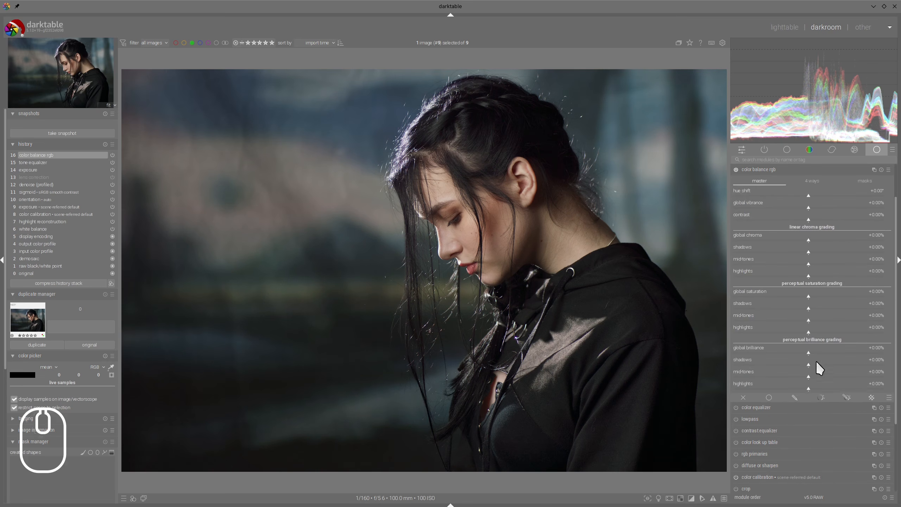
pyautogui.click(834, 305)
pyautogui.click(819, 318)
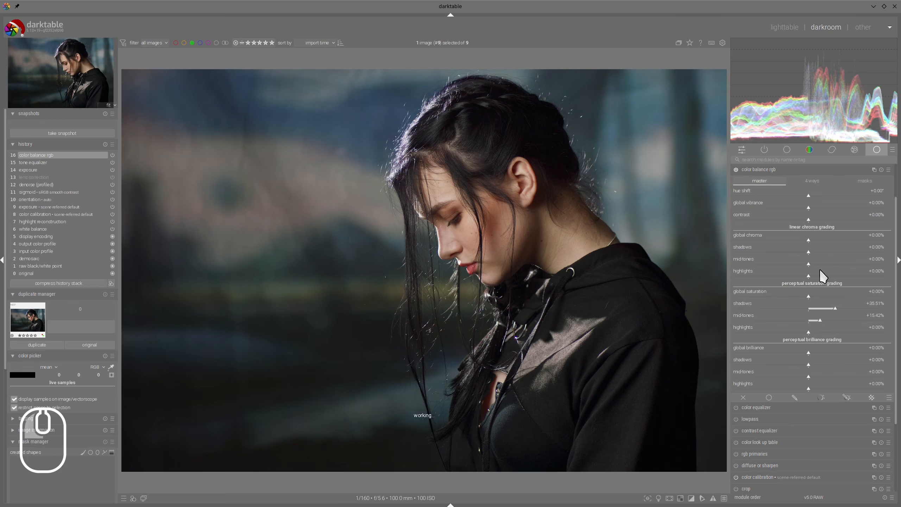
pyautogui.click(823, 206)
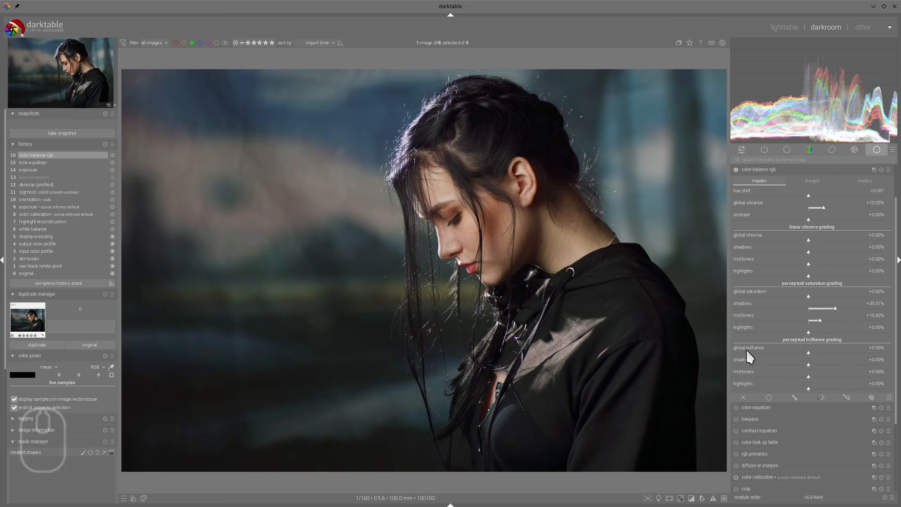
# Raise perceptual brilliance slightly in the mid-tones and to about +7.5% in the highlights, and collapse color balance rgb.
pyautogui.click(810, 375)
pyautogui.click(814, 387)
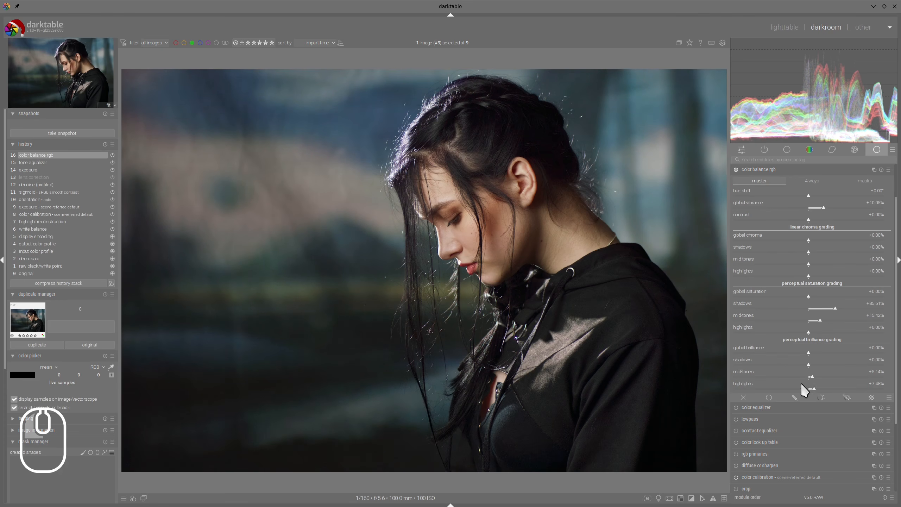
pyautogui.click(815, 376)
pyautogui.click(766, 170)
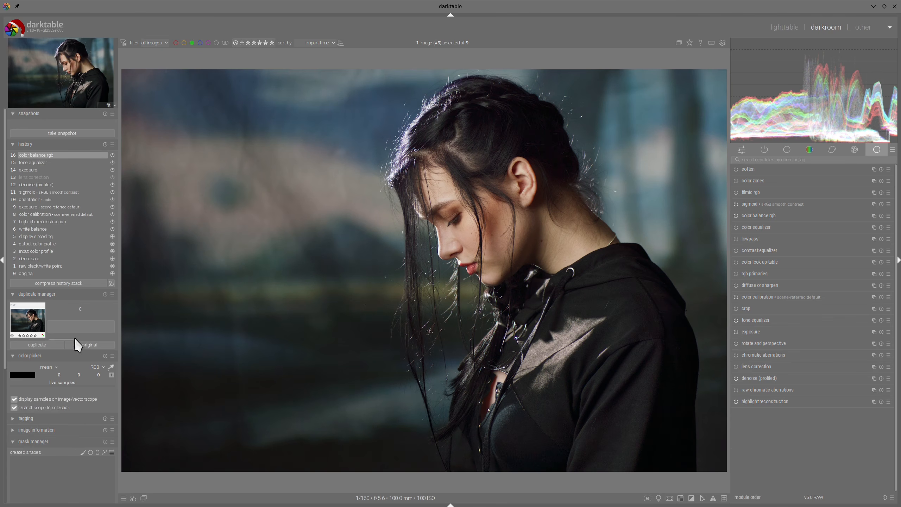
# Duplicate the edited side-profile portrait, and add a second color balance rgb instance to the first version.
pyautogui.click(32, 345)
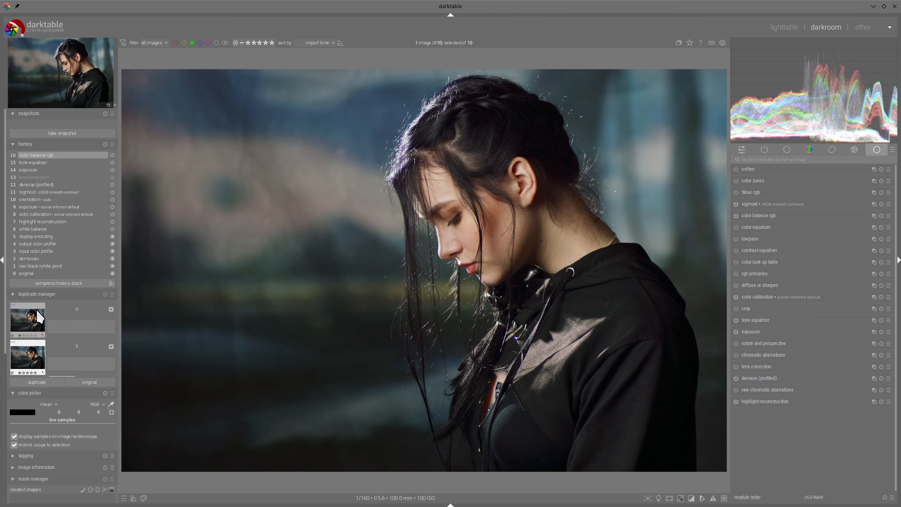
pyautogui.click(24, 315)
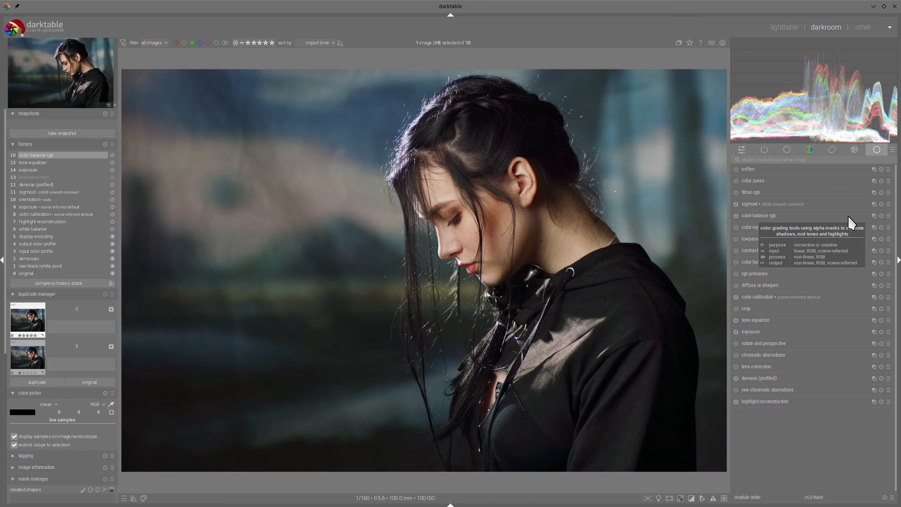
pyautogui.rightClick(873, 215)
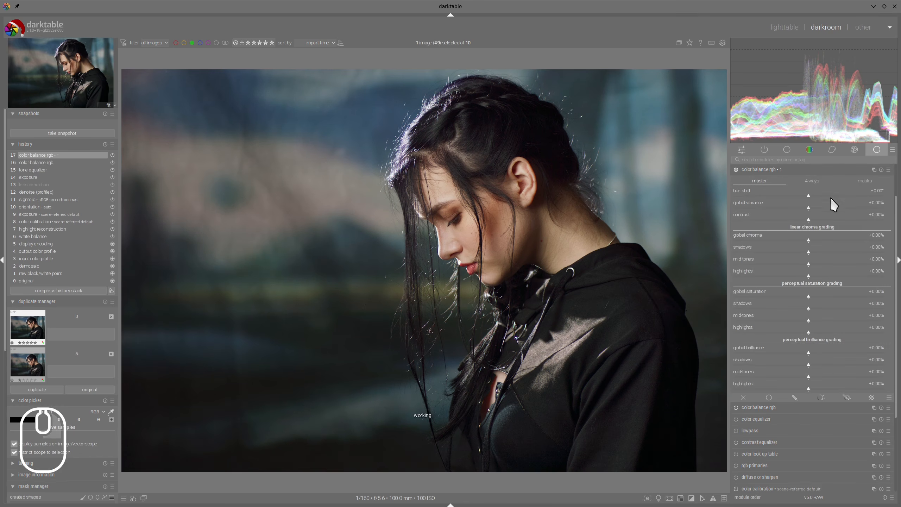
# Tint the shadows lift blue with a hue of about 244.8° and chroma of about 7.9%, and compare the instance off and on.
pyautogui.click(815, 180)
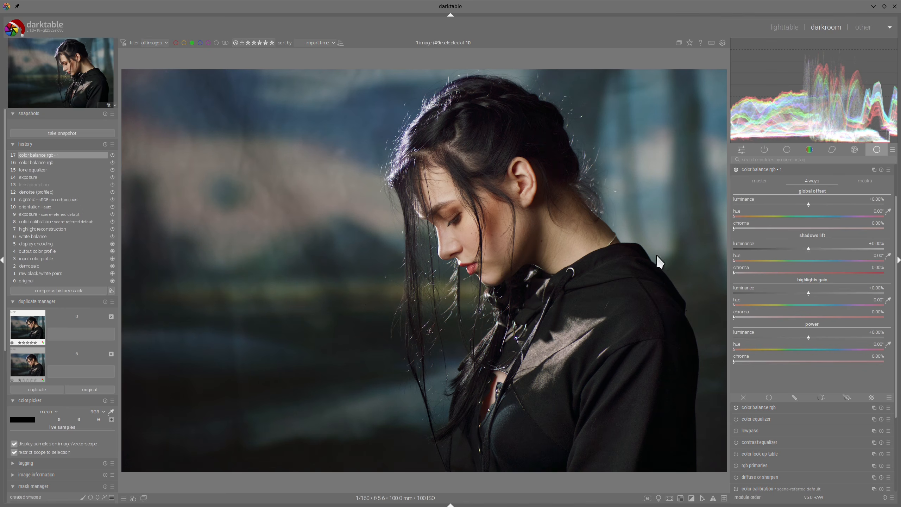
pyautogui.click(830, 259)
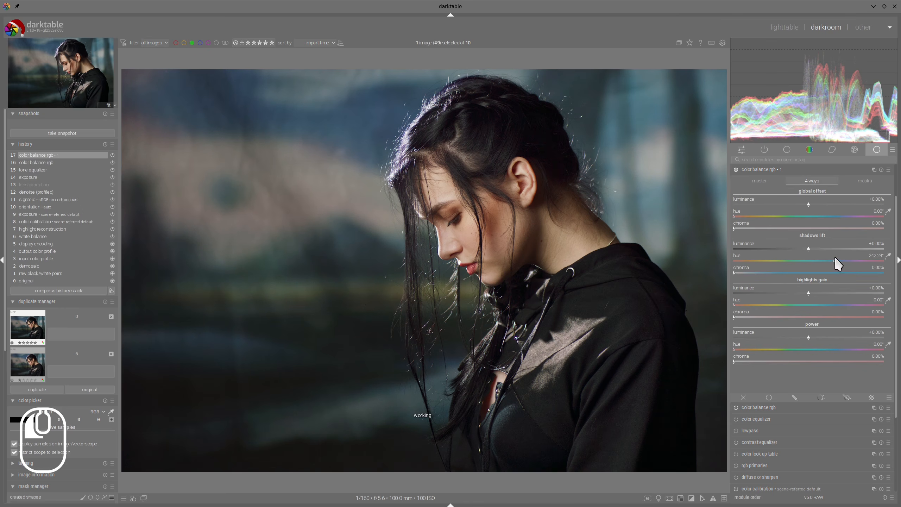
pyautogui.click(750, 272)
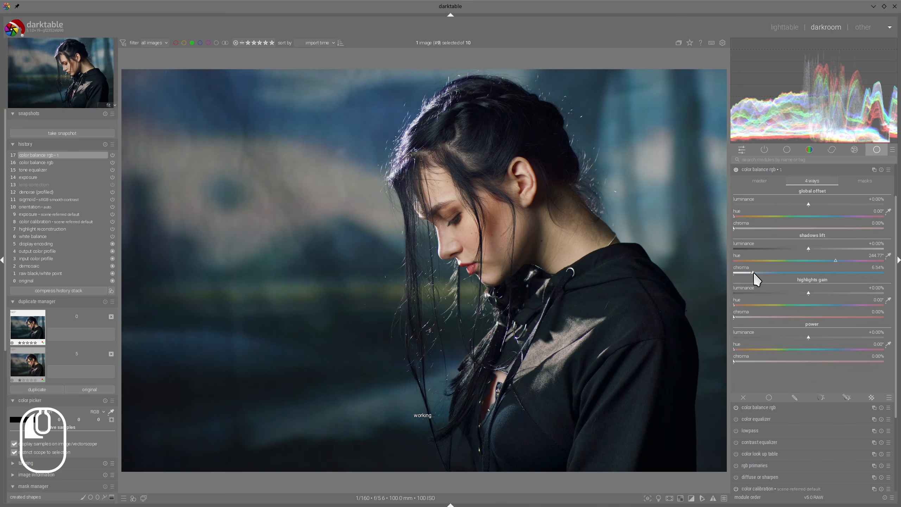
pyautogui.moveTo(753, 271); pyautogui.dragTo(757, 271)
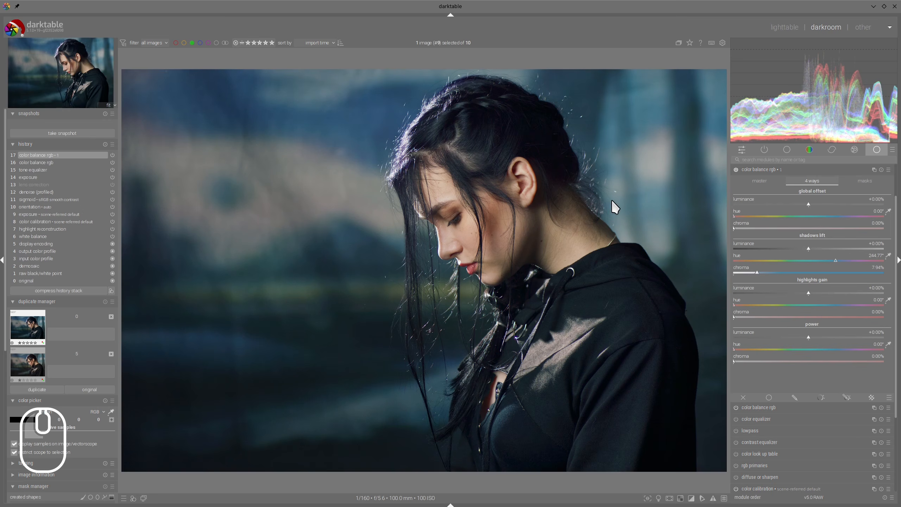
pyautogui.click(736, 171)
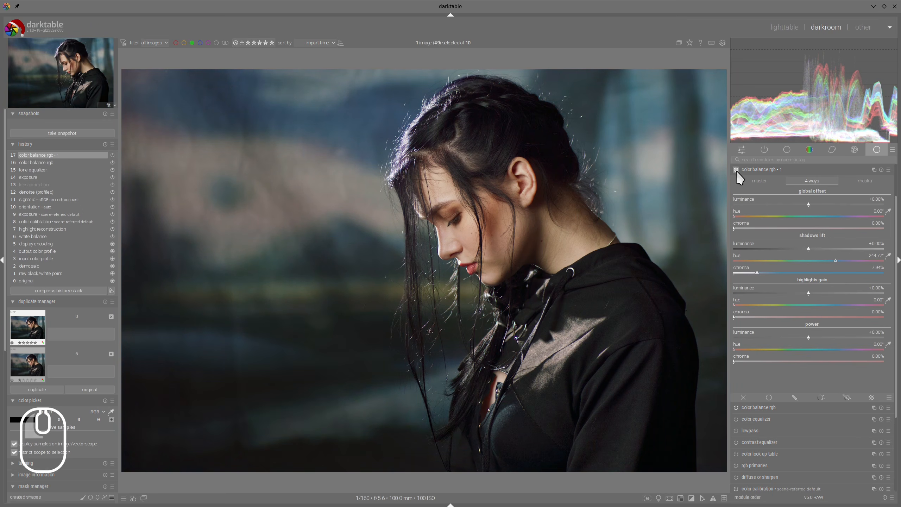
pyautogui.click(736, 170)
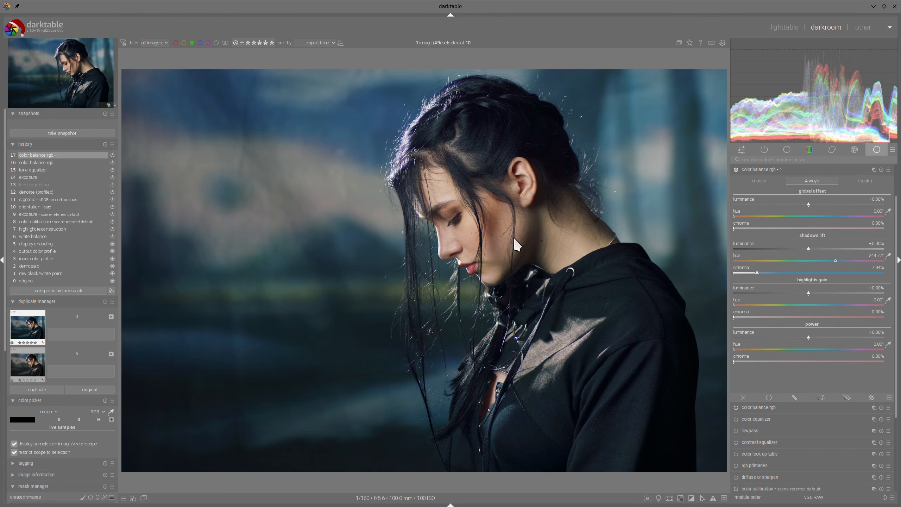
# Tint the highlights gain yellow-orange with a hue of about 55.5° and chroma of about 3.8%, and compare the instance off and on.
pyautogui.click(754, 305)
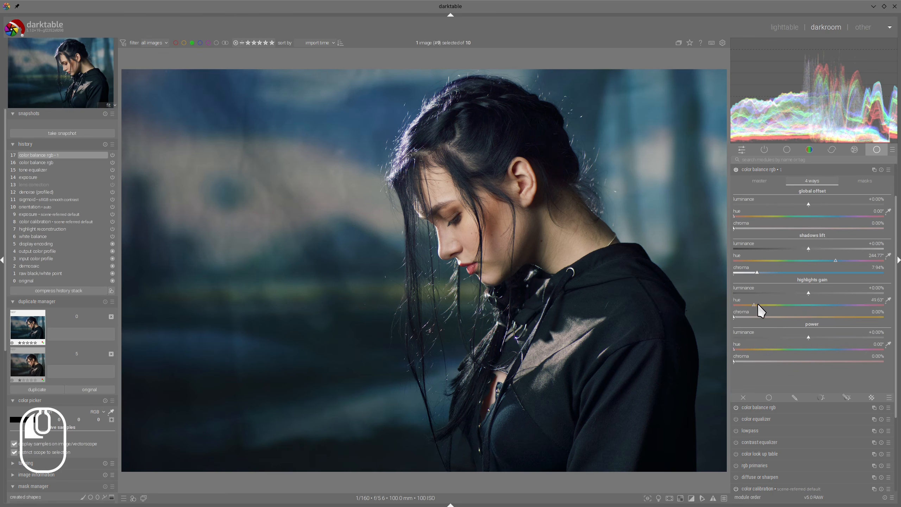
pyautogui.moveTo(760, 305); pyautogui.dragTo(759, 305)
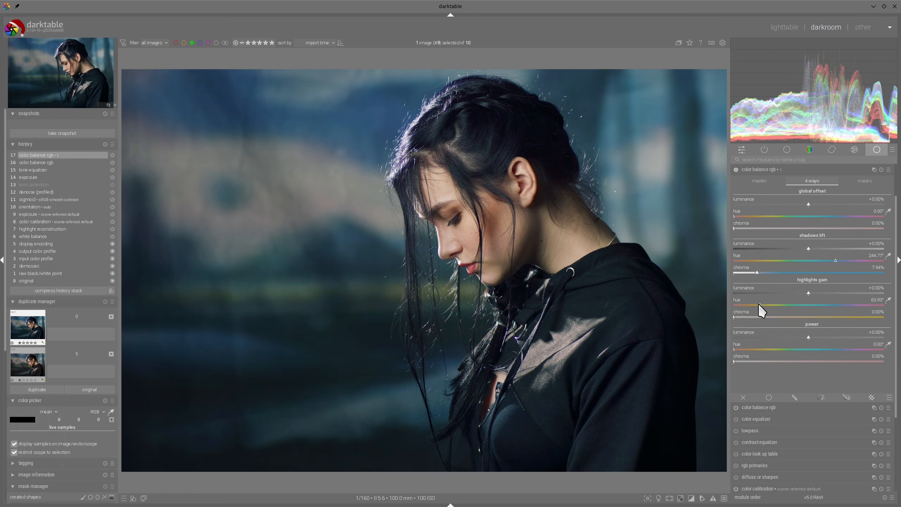
pyautogui.click(758, 304)
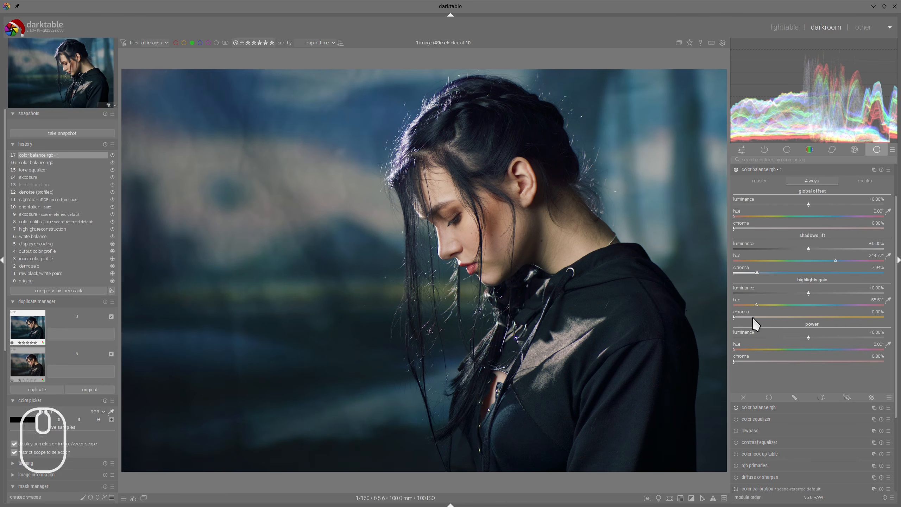
pyautogui.moveTo(752, 317); pyautogui.dragTo(760, 315)
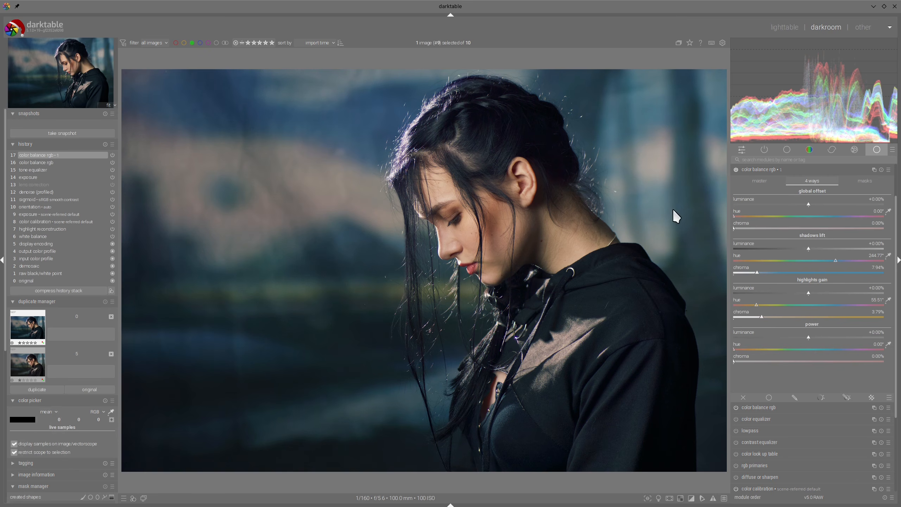
pyautogui.click(736, 170)
pyautogui.click(736, 170)
# Set the luminance masks to about 202% highlights fall-off, 156% shadows fall-off and 26.4% mask middle-gray fulcrum, and compare the result.
pyautogui.click(869, 185)
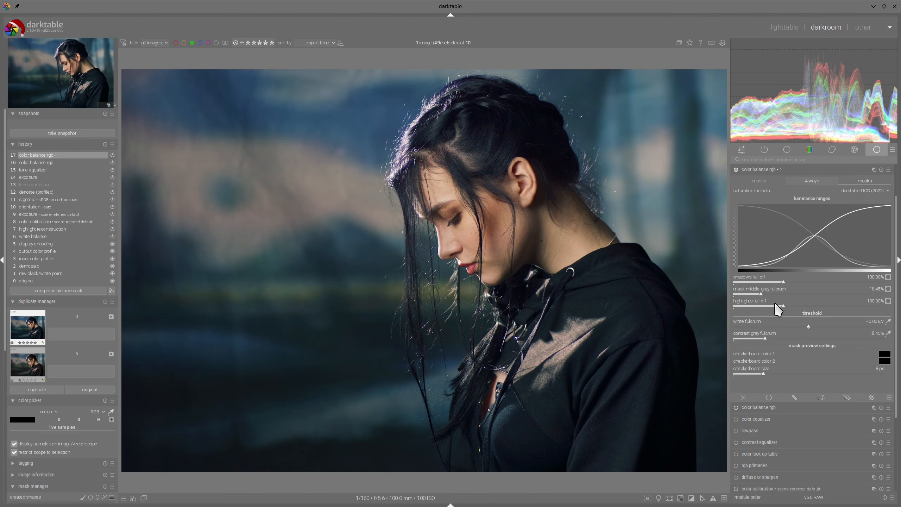
pyautogui.moveTo(783, 306); pyautogui.dragTo(835, 304)
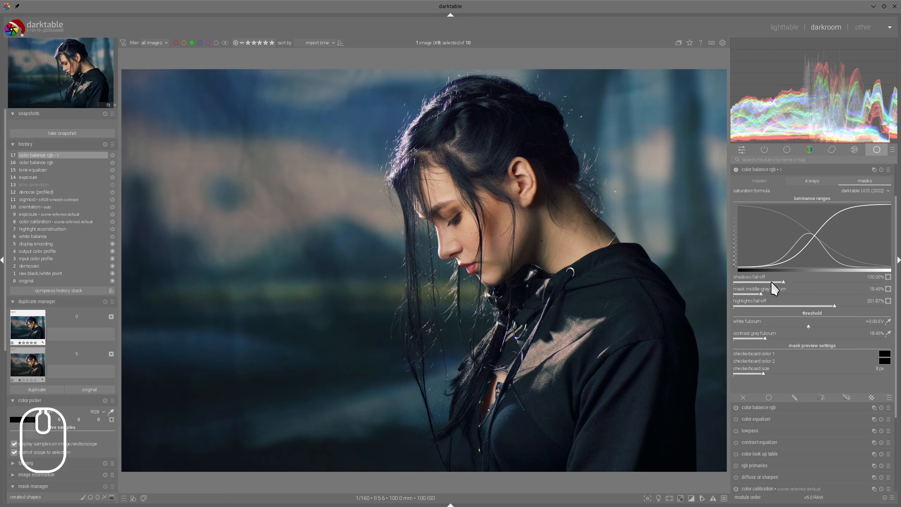
pyautogui.moveTo(783, 280); pyautogui.dragTo(750, 296)
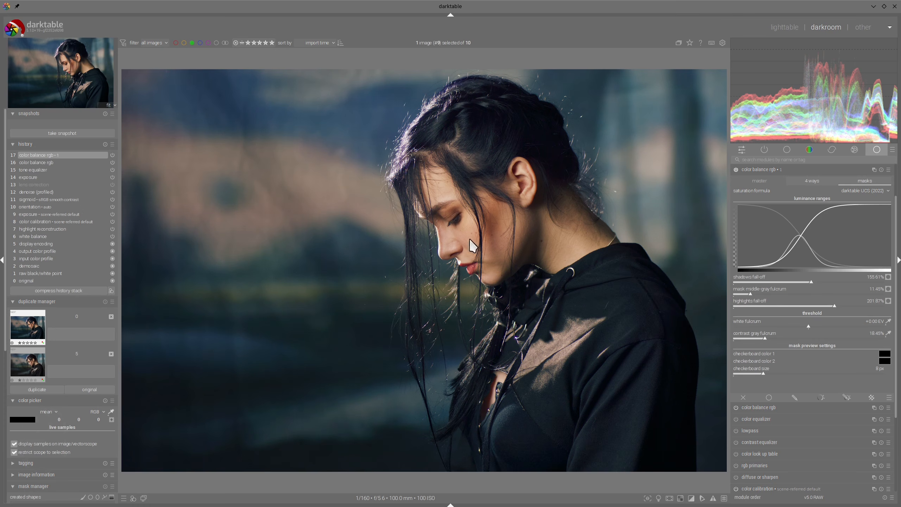
pyautogui.moveTo(753, 295); pyautogui.dragTo(776, 305)
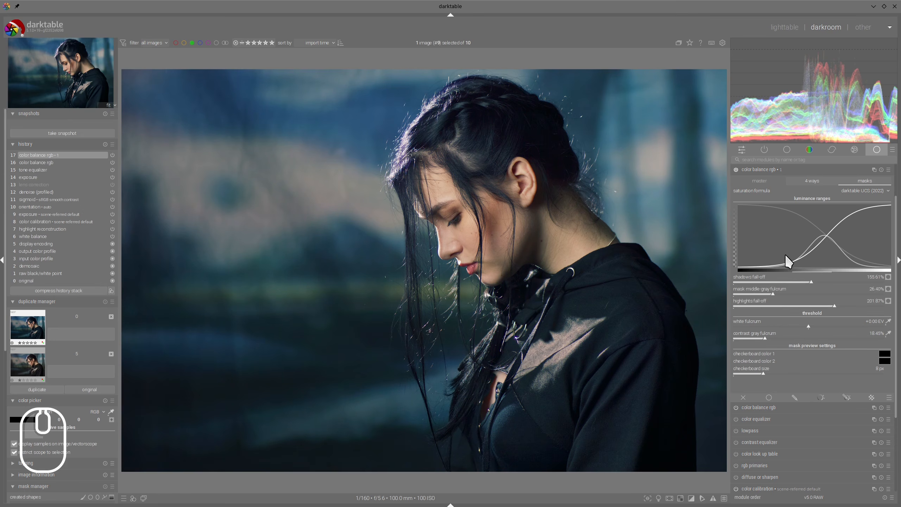
pyautogui.click(735, 169)
pyautogui.click(735, 170)
# Reduce global chroma to about -10%, and set perceptual saturation to about +34% shadows, +12% mid-tones and -14.5% highlights.
pyautogui.click(752, 182)
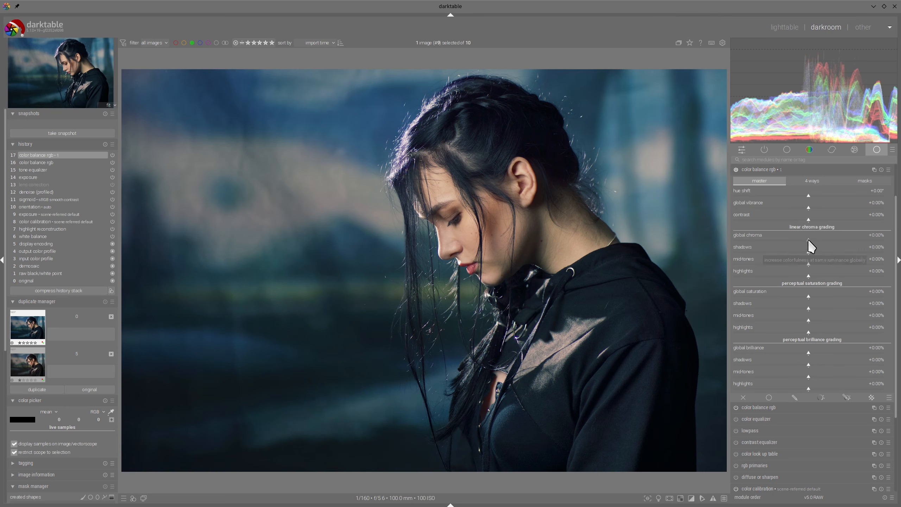
pyautogui.moveTo(805, 242); pyautogui.dragTo(800, 241)
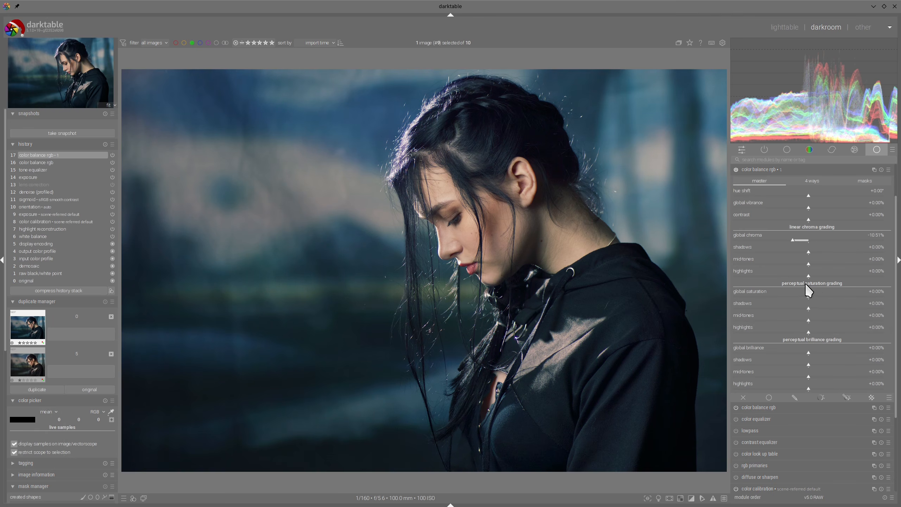
pyautogui.moveTo(809, 306); pyautogui.dragTo(830, 306)
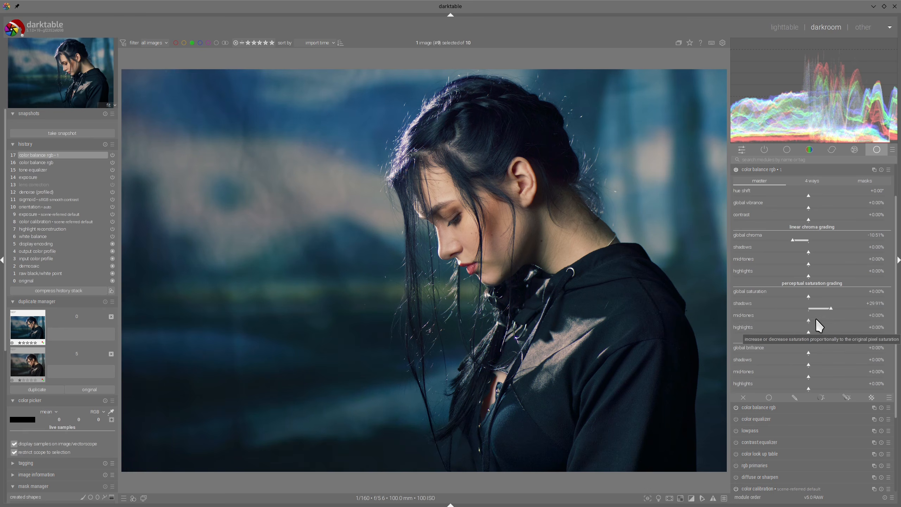
pyautogui.moveTo(815, 320); pyautogui.dragTo(817, 320)
pyautogui.click(834, 308)
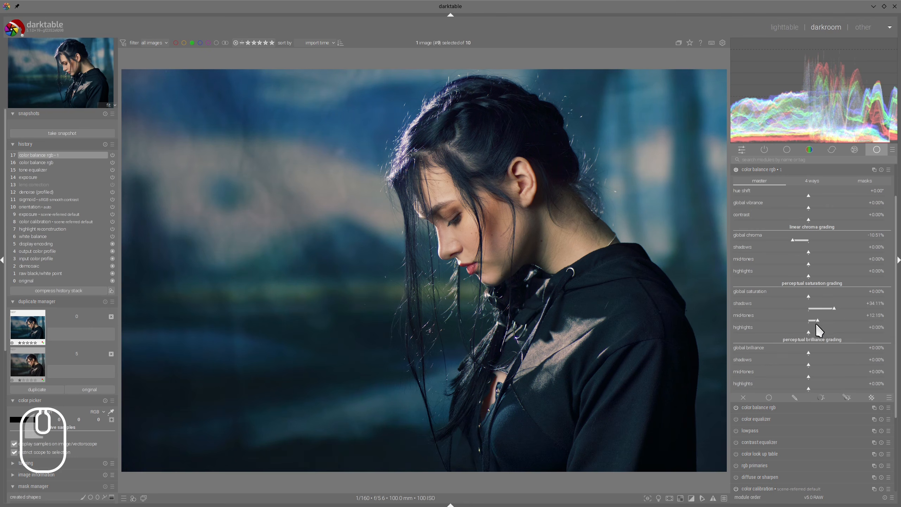
pyautogui.click(808, 332)
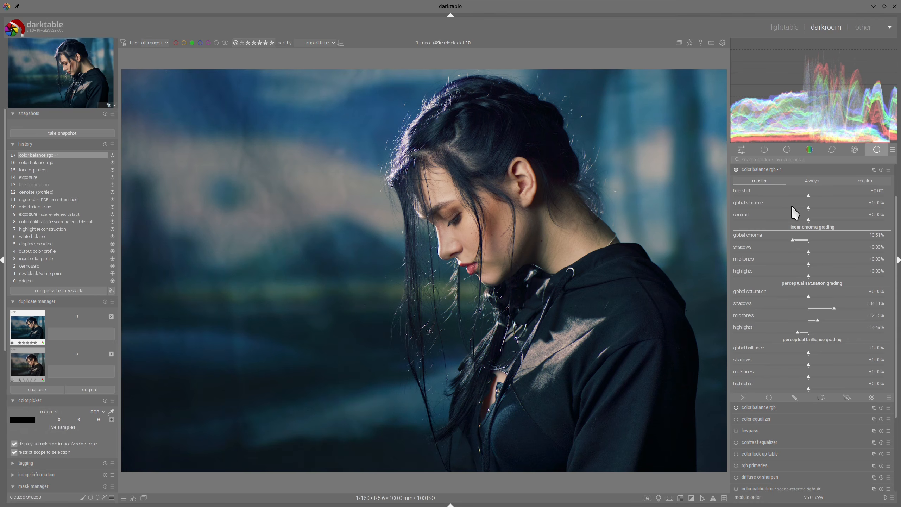
# Compare the portrait with and without the second color balance rgb instance, and collapse the module.
pyautogui.click(736, 170)
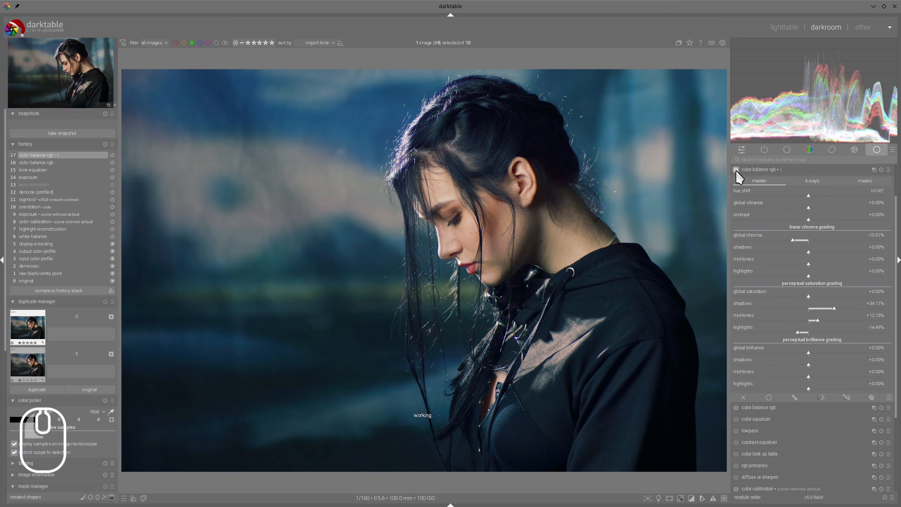
pyautogui.click(736, 170)
pyautogui.click(736, 170)
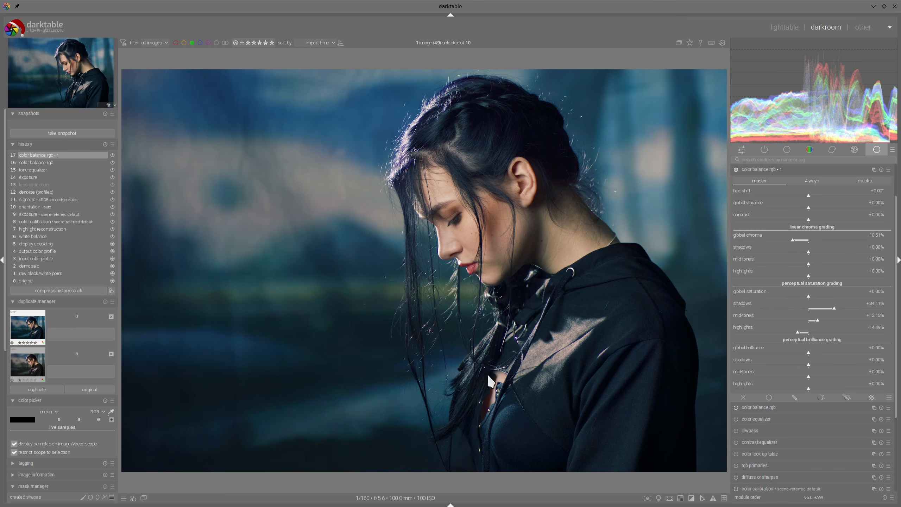
pyautogui.click(736, 170)
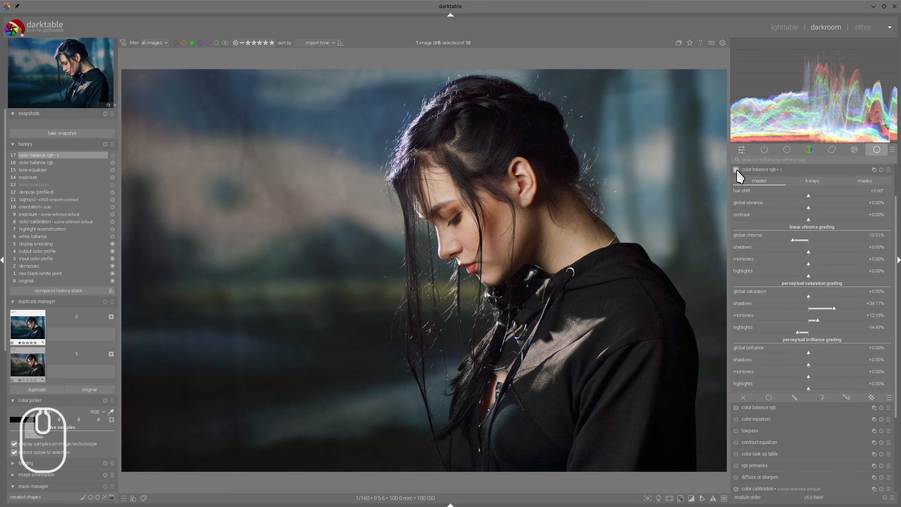
pyautogui.click(736, 170)
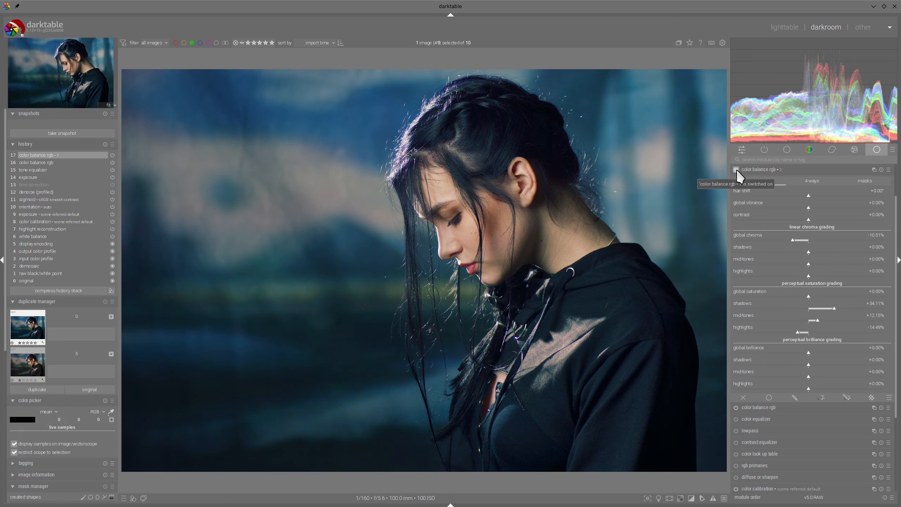
pyautogui.click(759, 170)
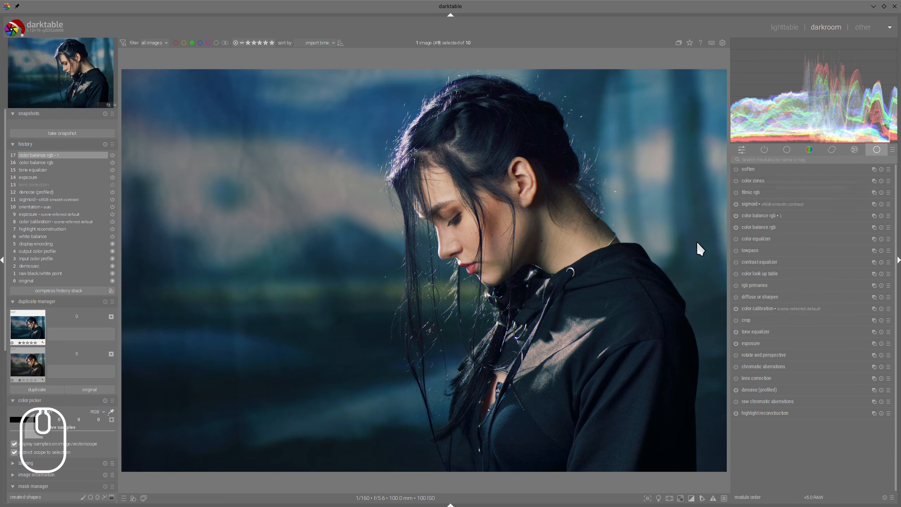
# On the duplicate version, add a second color balance rgb instance with a shadows lift hue of about 42.9° and chroma of about 9.8%.
pyautogui.click(28, 364)
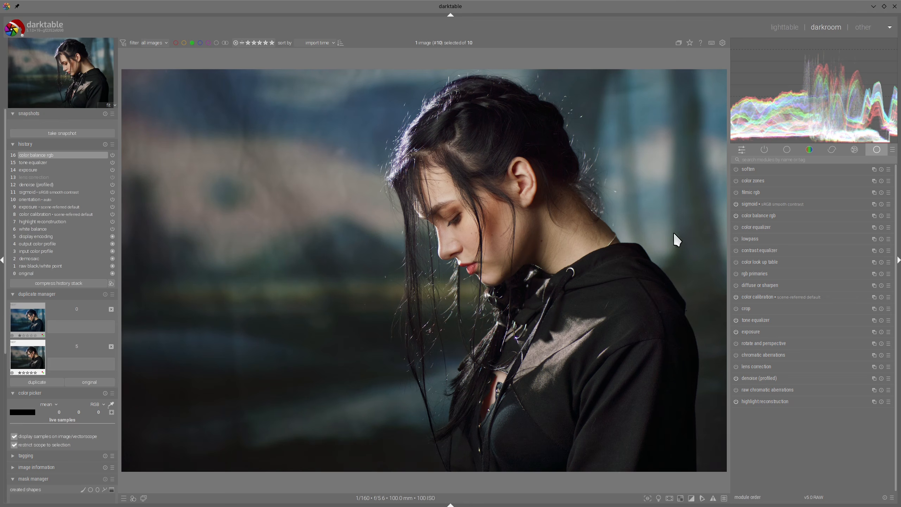
pyautogui.click(870, 215)
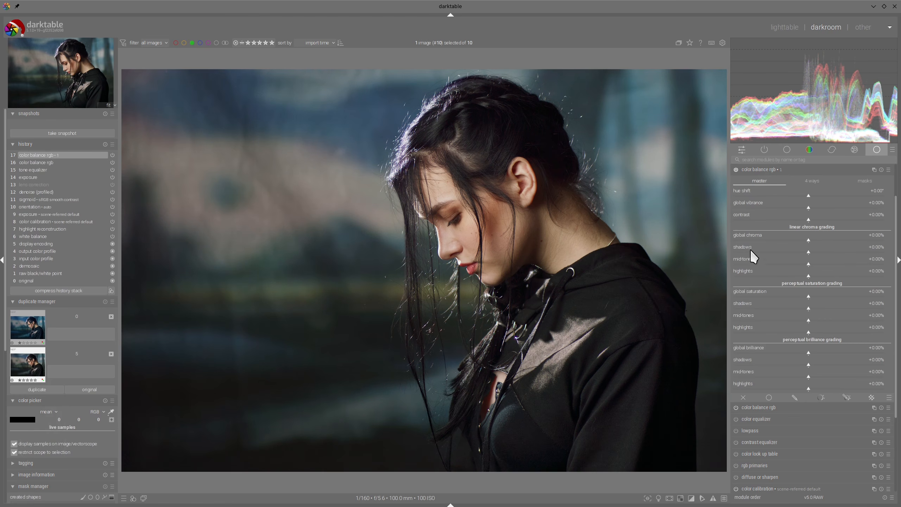
pyautogui.click(812, 181)
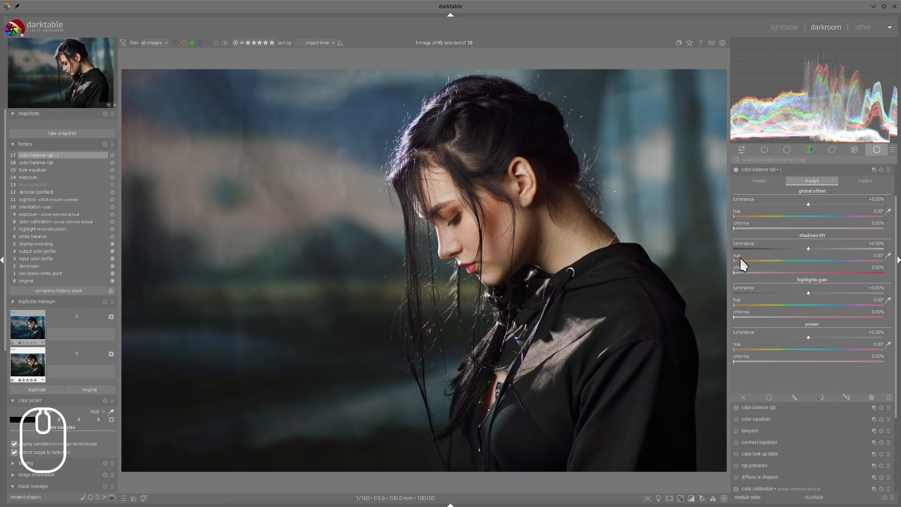
pyautogui.moveTo(740, 258)
pyautogui.mouseDown()
pyautogui.moveTo(758, 271)
pyautogui.moveTo(750, 261)
pyautogui.mouseUp()
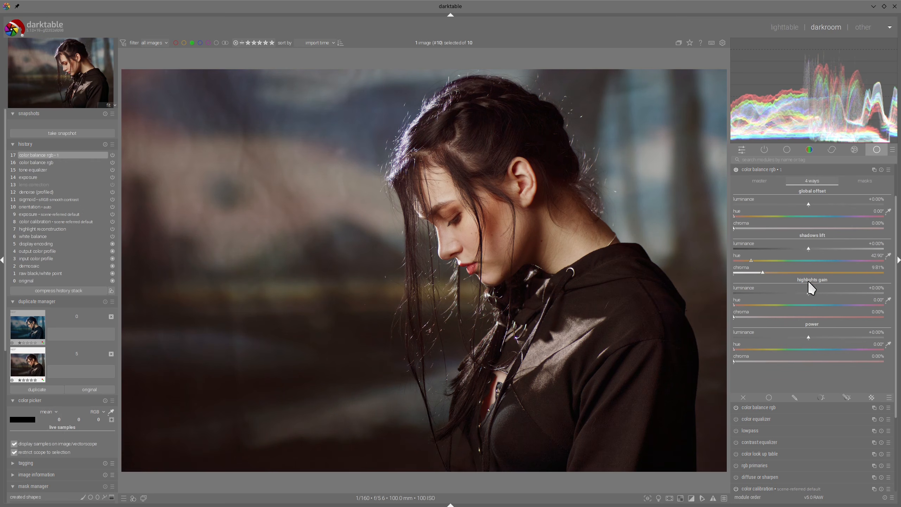
# Set the highlights gain to about 233° hue and 5.2% chroma, and raise the shadows lift chroma to about 11.3%.
pyautogui.moveTo(809, 301)
pyautogui.mouseDown()
pyautogui.moveTo(834, 302)
pyautogui.moveTo(758, 316)
pyautogui.moveTo(773, 314)
pyautogui.mouseUp()
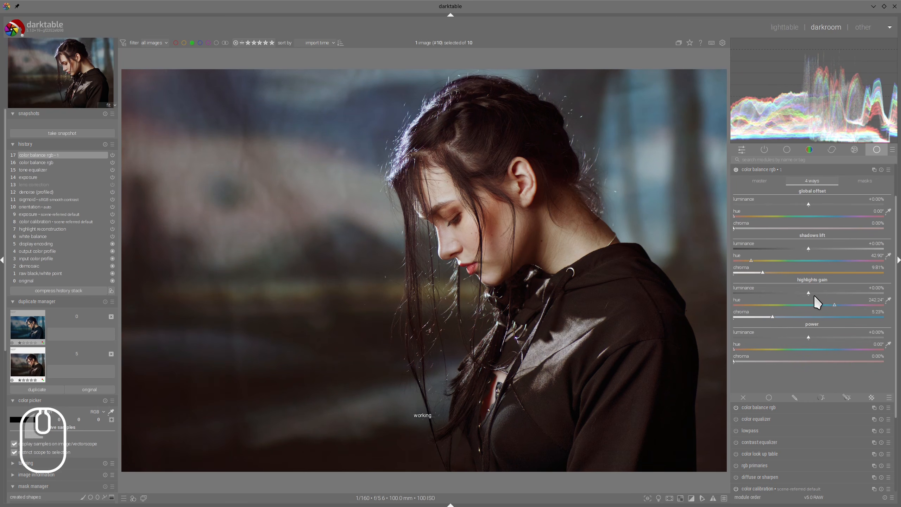
pyautogui.moveTo(834, 303); pyautogui.dragTo(837, 303)
pyautogui.scroll(2, 837, 304)
pyautogui.moveTo(830, 305); pyautogui.dragTo(831, 305)
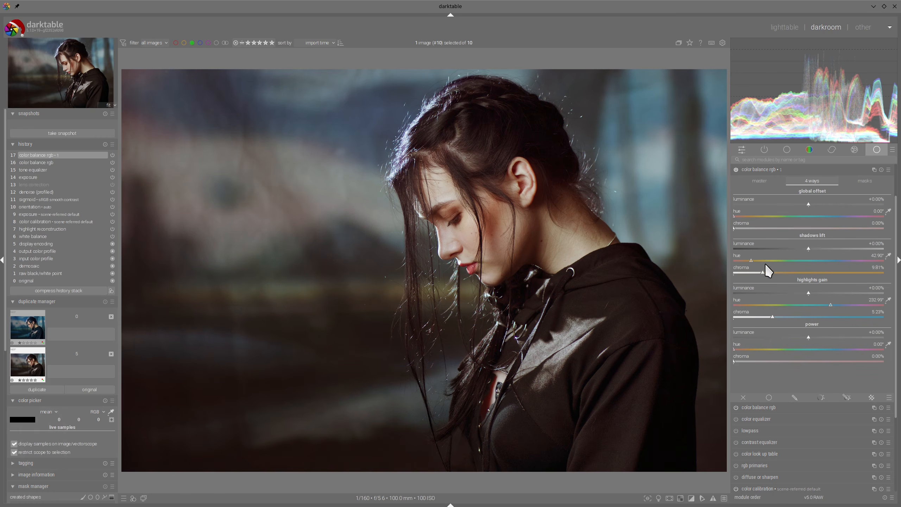
pyautogui.moveTo(762, 271); pyautogui.dragTo(772, 270)
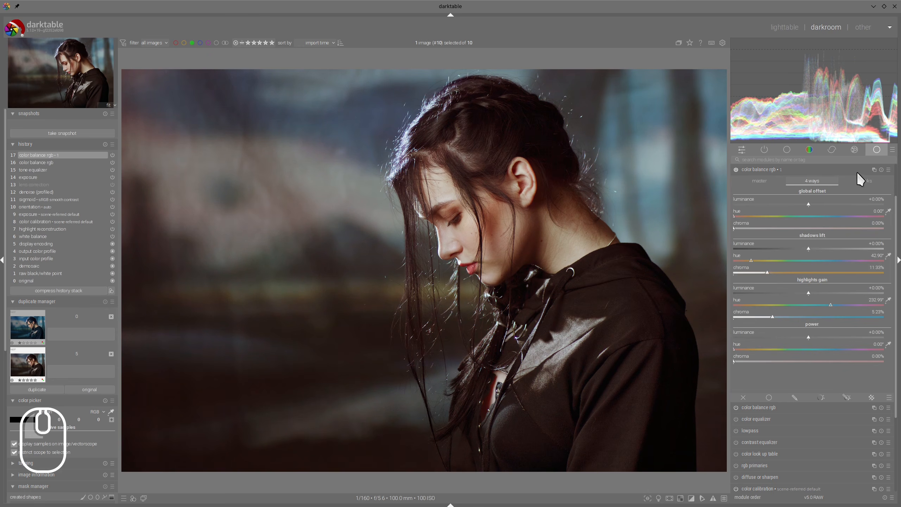
# Set the luminance masks to about 51% shadows fall-off, 24.9% middle-gray fulcrum and 173% highlights fall-off, and compare the module's effect.
pyautogui.click(862, 180)
pyautogui.moveTo(763, 291); pyautogui.dragTo(819, 308)
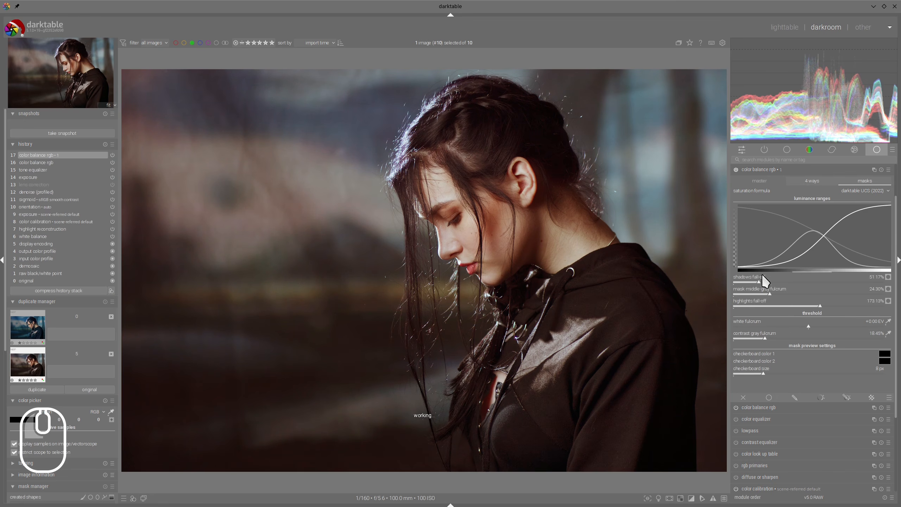
pyautogui.click(736, 169)
# Set shadows chroma to about -21%, and perceptual saturation to about +28.5% shadows, +14% mid-tones and -13.5% highlights, then compare with the module off.
pyautogui.click(767, 182)
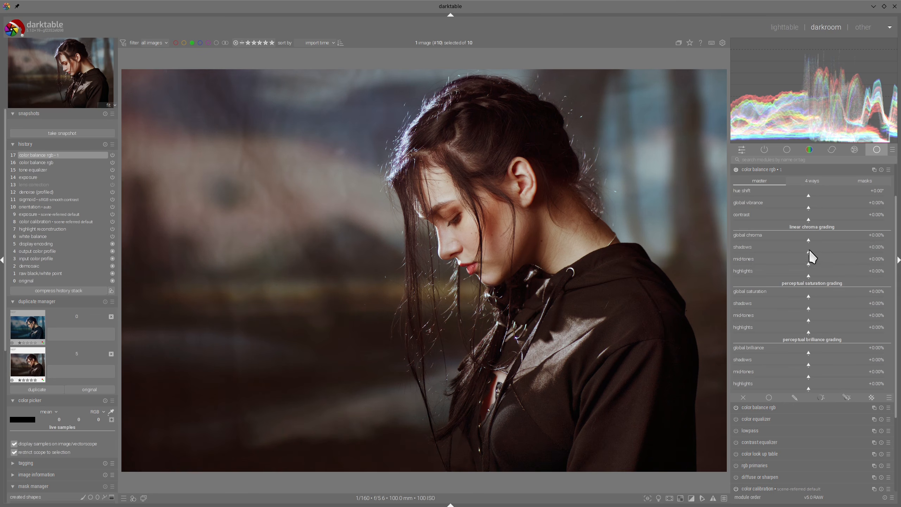
pyautogui.moveTo(810, 251); pyautogui.dragTo(793, 254)
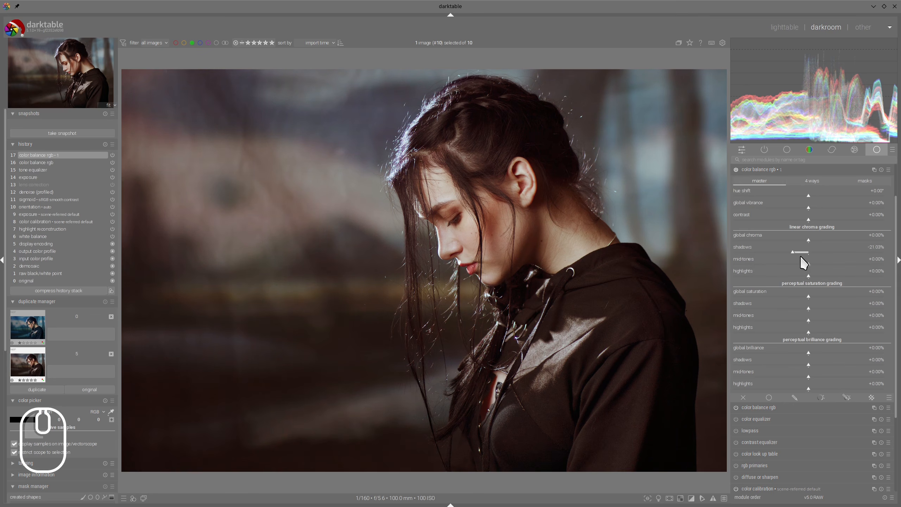
pyautogui.moveTo(810, 305); pyautogui.dragTo(830, 307)
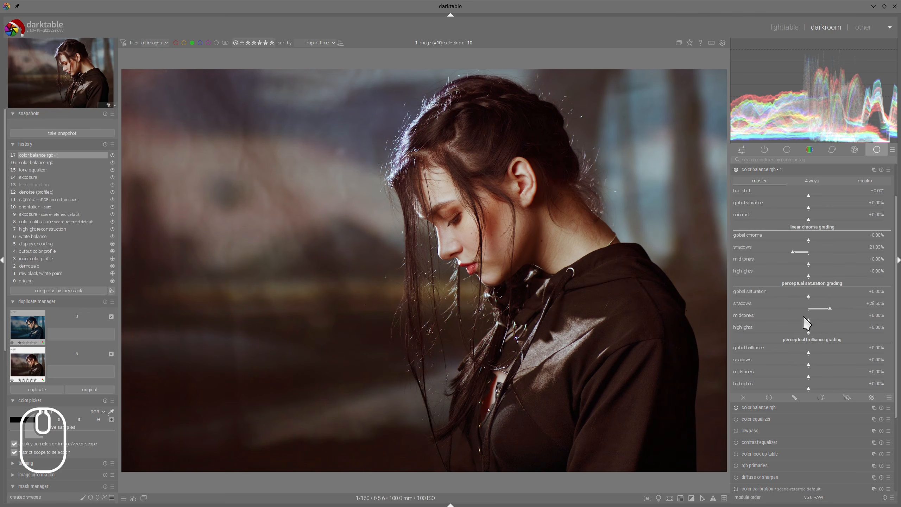
pyautogui.moveTo(809, 276)
pyautogui.mouseDown()
pyautogui.moveTo(799, 276)
pyautogui.moveTo(811, 277)
pyautogui.mouseUp()
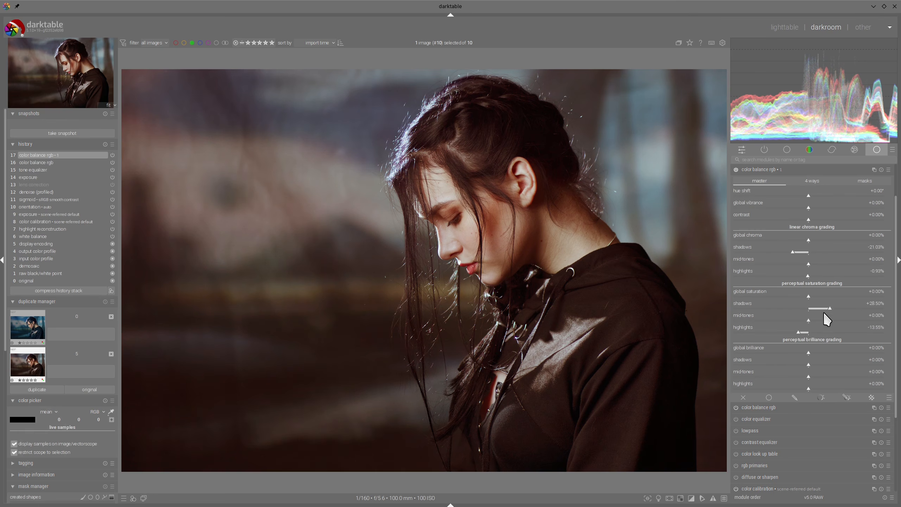
pyautogui.moveTo(816, 321); pyautogui.dragTo(818, 320)
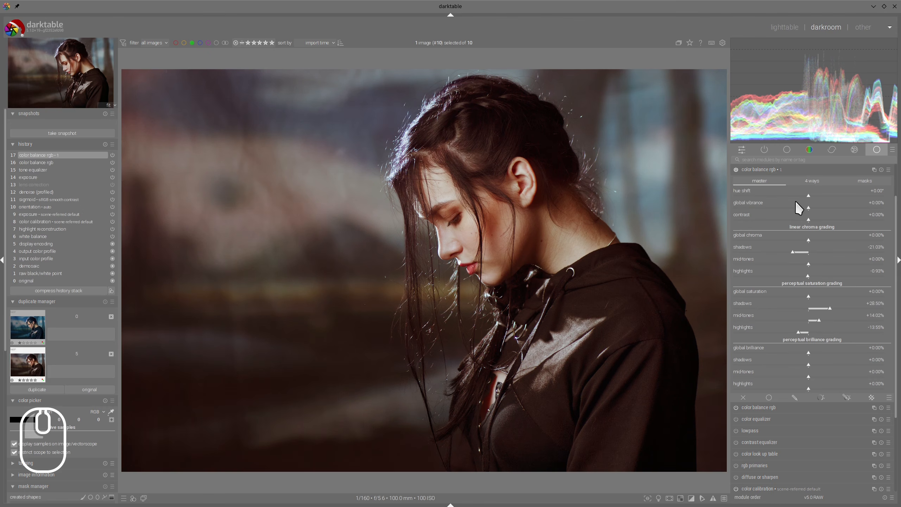
pyautogui.click(735, 169)
pyautogui.click(736, 170)
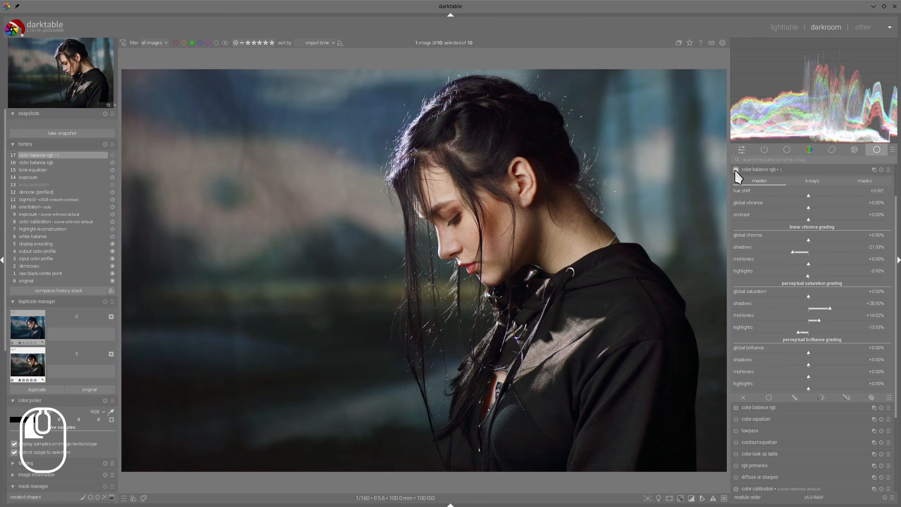
# Reduce perceptual saturation to about +16% in the shadows and +5% in the mid-tones, check the module's effect, and collapse it.
pyautogui.click(812, 320)
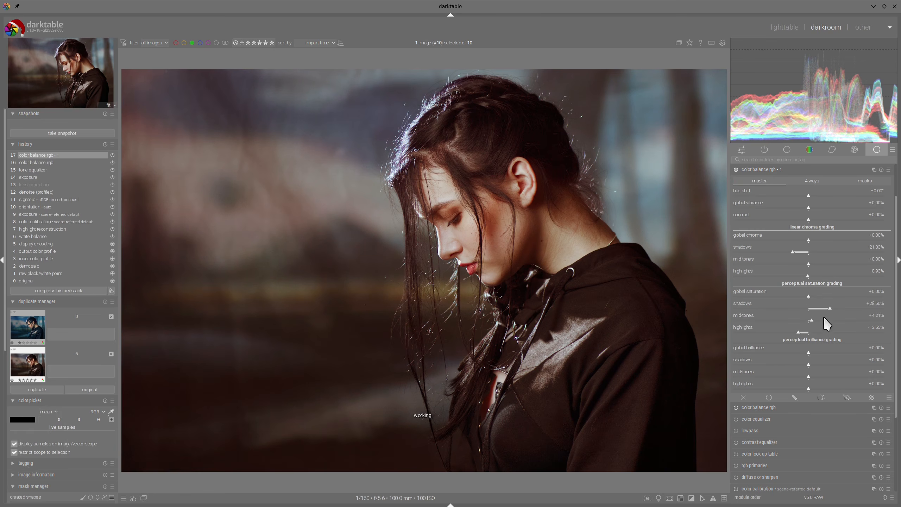
pyautogui.click(818, 308)
pyautogui.click(735, 170)
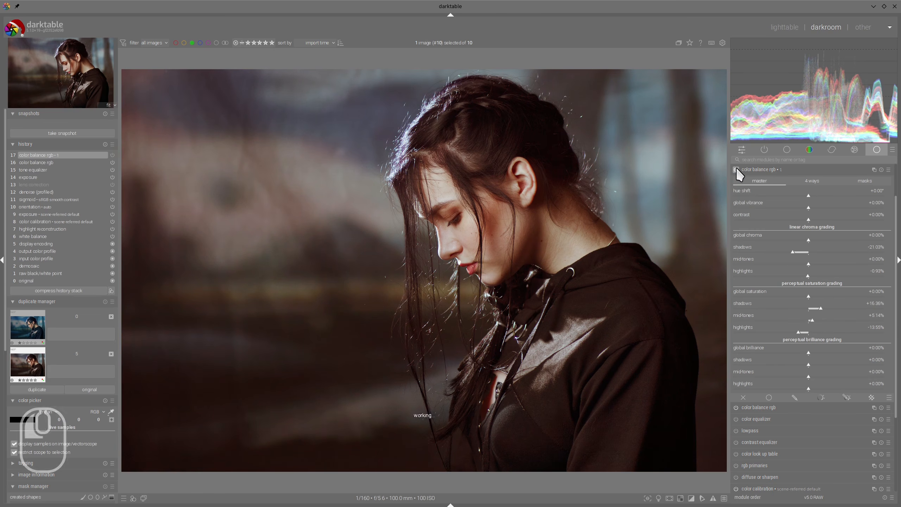
pyautogui.click(736, 170)
pyautogui.click(754, 171)
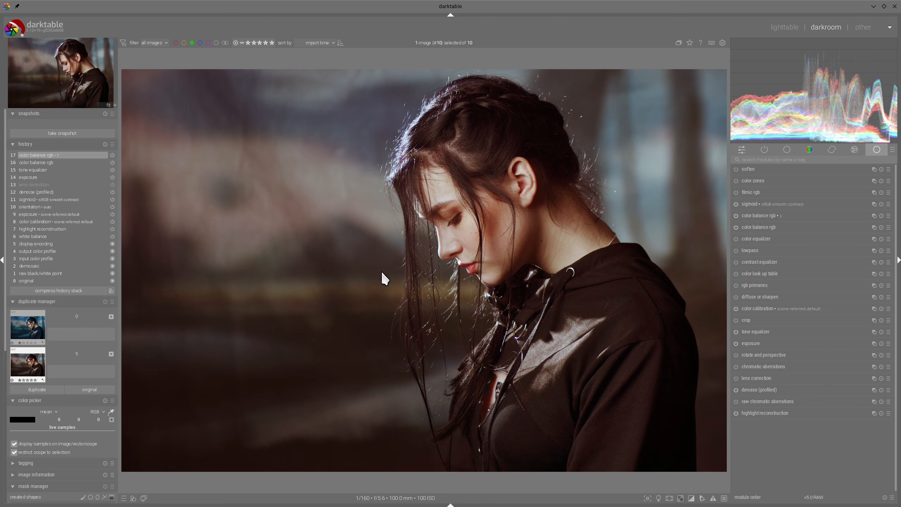
# Take a snapshot of the cool-shadows version and reopen the warm-shadows duplicate.
pyautogui.click(32, 329)
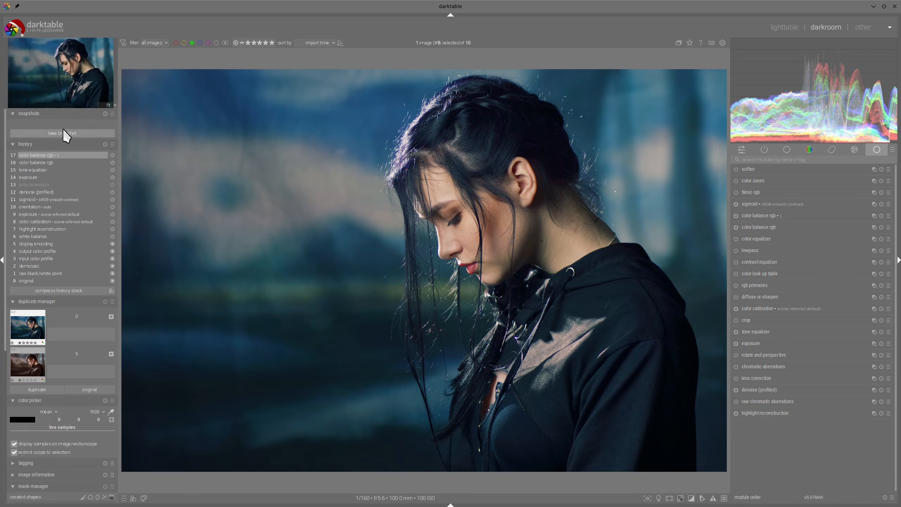
pyautogui.click(55, 131)
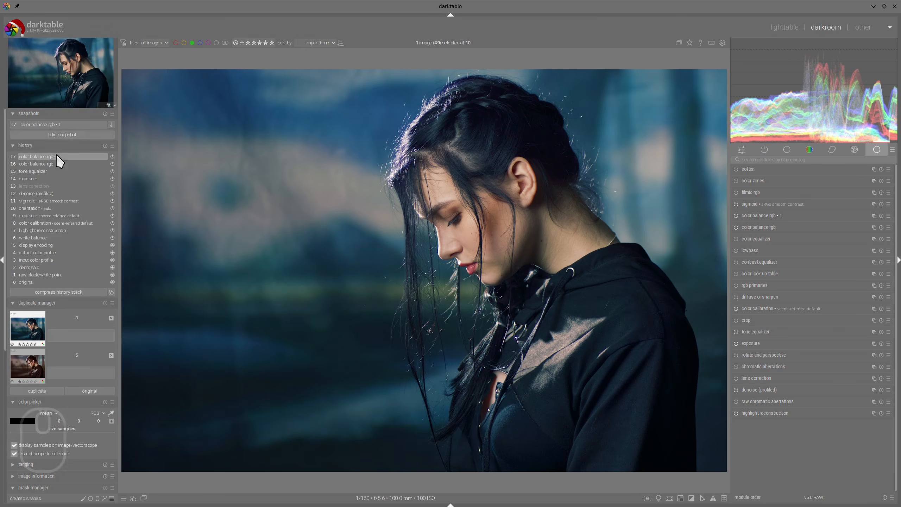
pyautogui.click(28, 368)
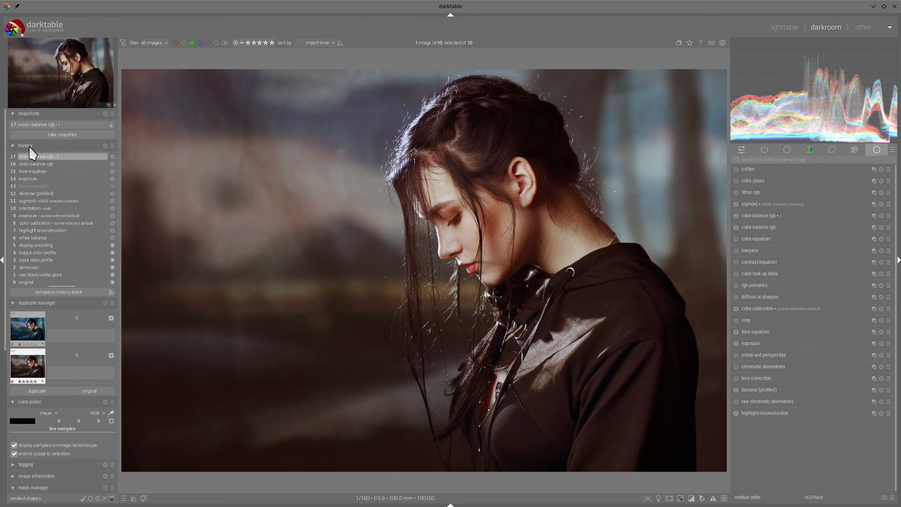
# Compare the warm-shadows version with the cool snapshot by moving the split line across the portrait, and clear the snapshots.
pyautogui.click(52, 124)
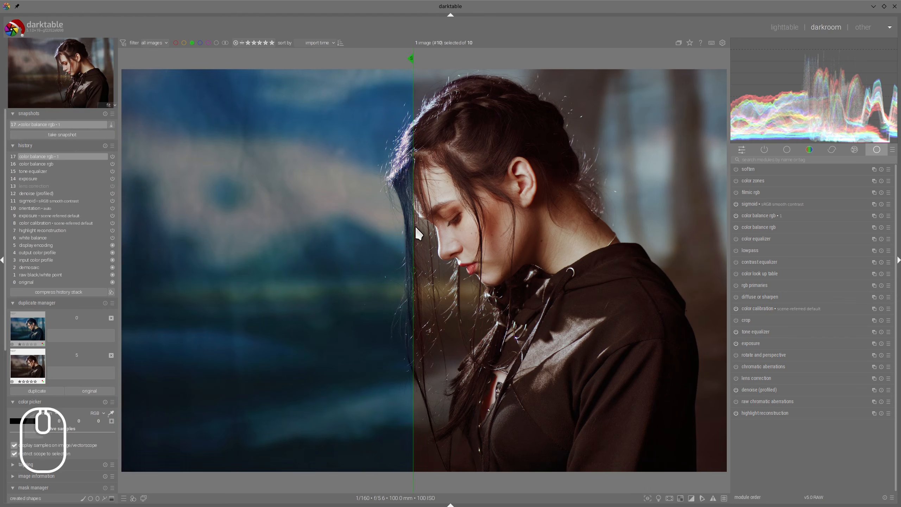
pyautogui.moveTo(416, 225); pyautogui.dragTo(90, 167)
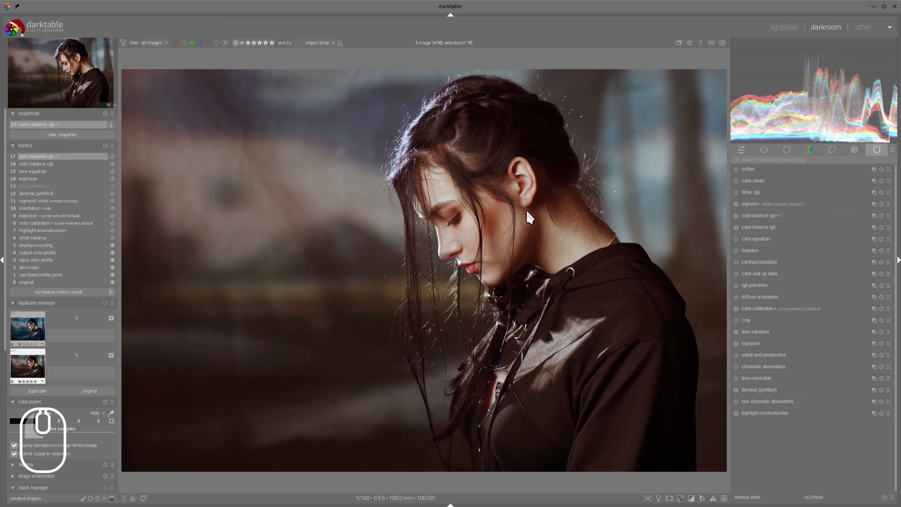
pyautogui.moveTo(138, 222); pyautogui.dragTo(104, 216)
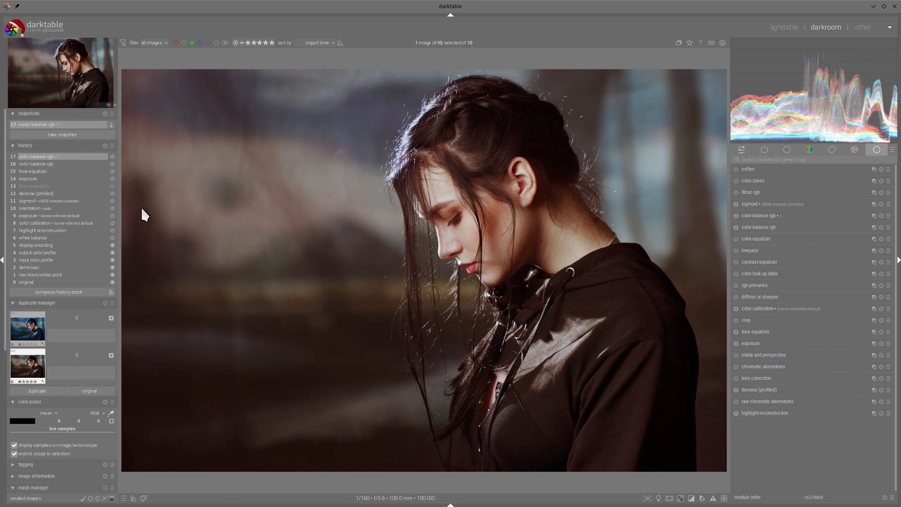
pyautogui.moveTo(142, 209); pyautogui.dragTo(169, 213)
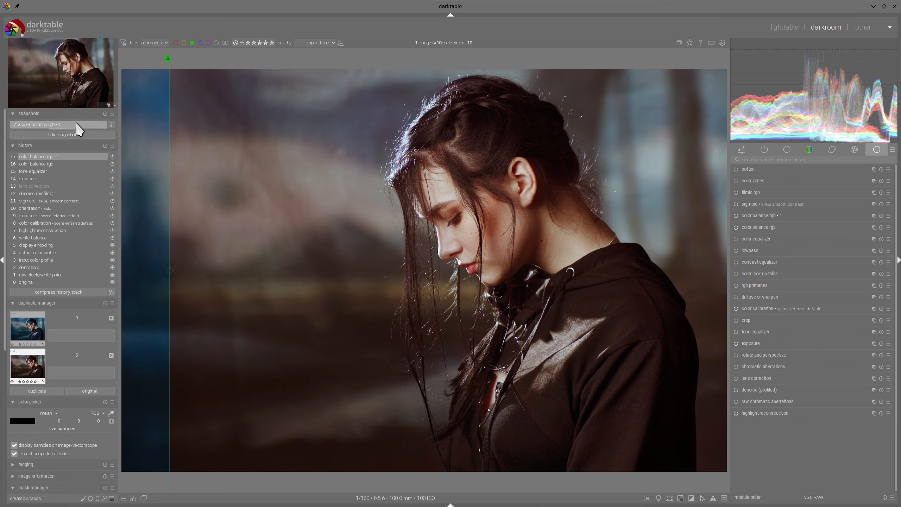
pyautogui.click(105, 114)
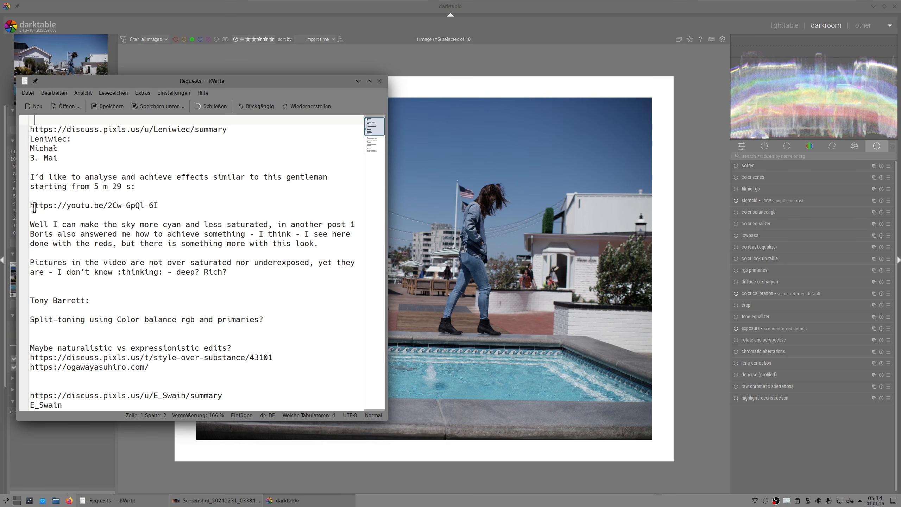
# Highlight the YouTube link in the requests notes, and switch to the image viewer to examine the reference boat photos full screen.
pyautogui.moveTo(30, 205); pyautogui.dragTo(160, 208)
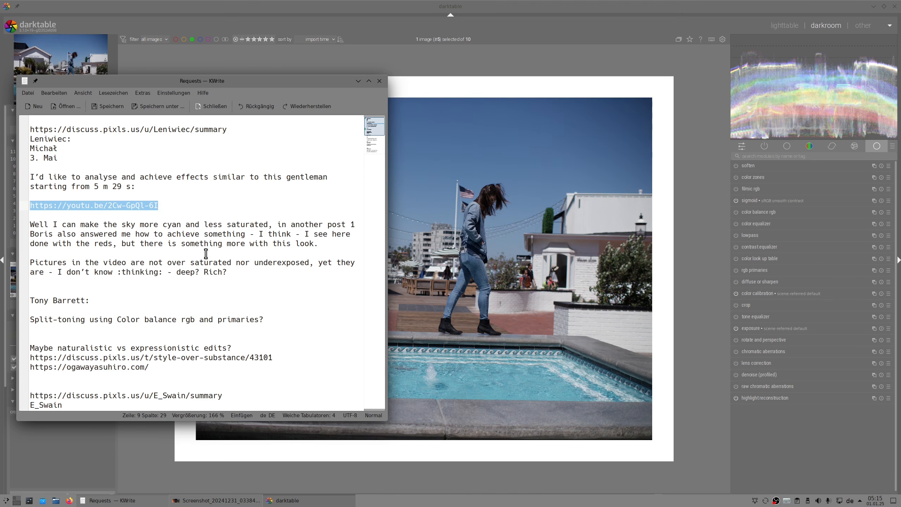
pyautogui.hotkey('alt', 'Tab')
pyautogui.hotkey('alt', 'Tab')
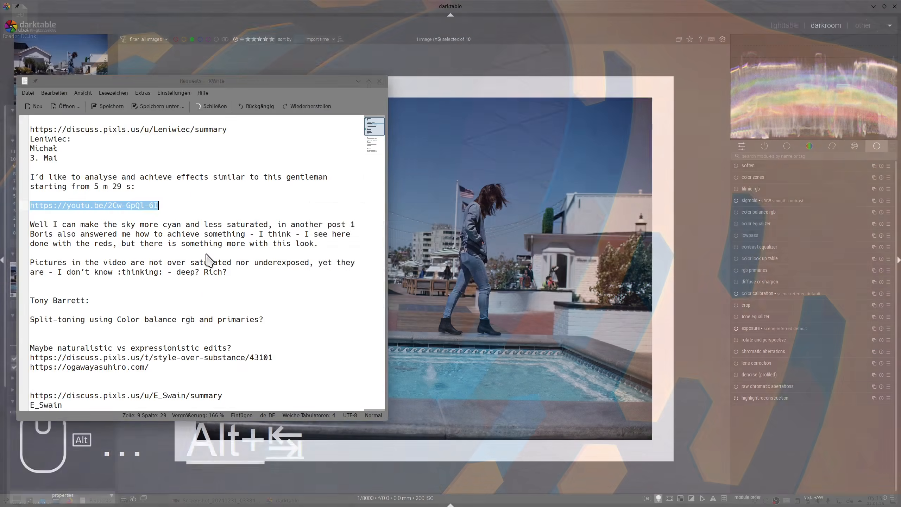
pyautogui.hotkey('alt', 'Tab')
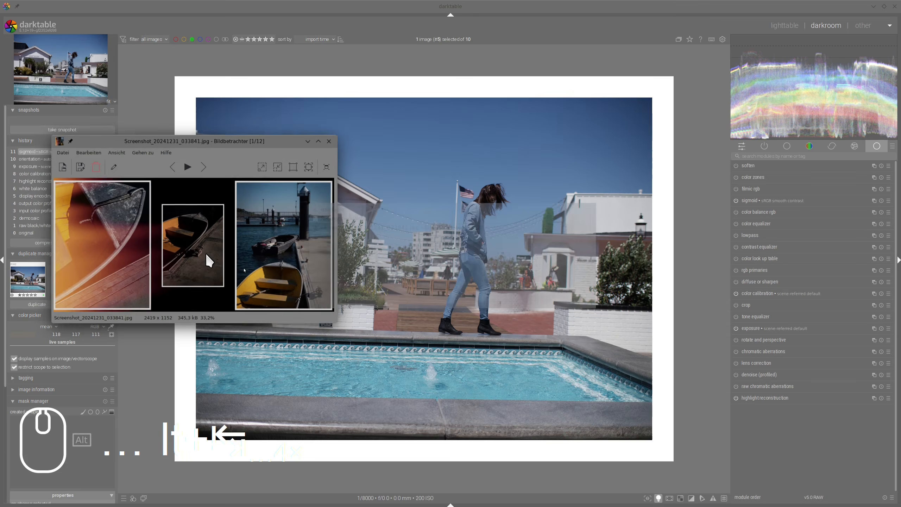
pyautogui.press('F11')
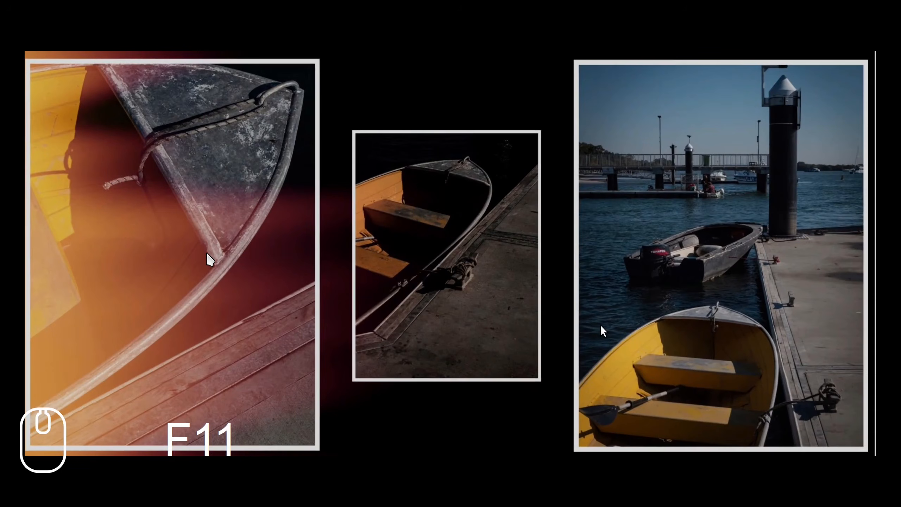
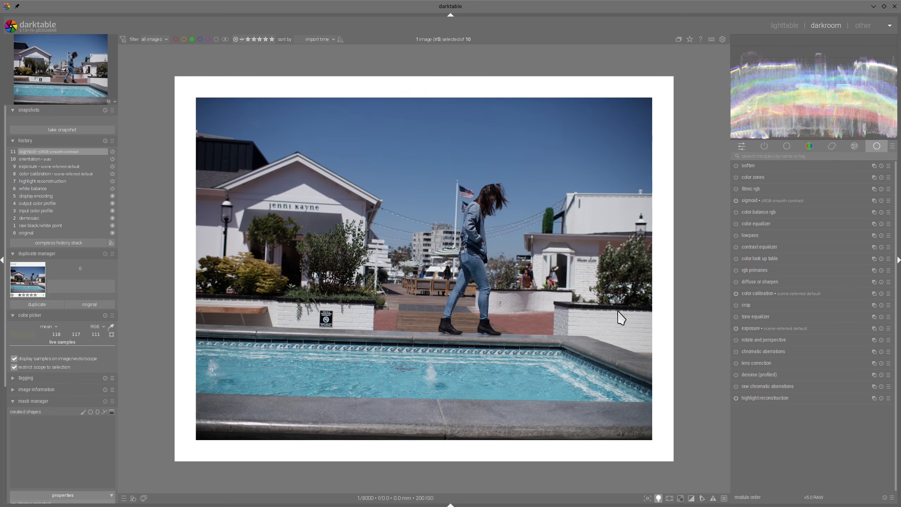
# Enable profiled denoising and lens correction on the pool photo, and correct the vignette manually with about 85% strength and a smaller radius.
pyautogui.click(736, 374)
pyautogui.click(736, 363)
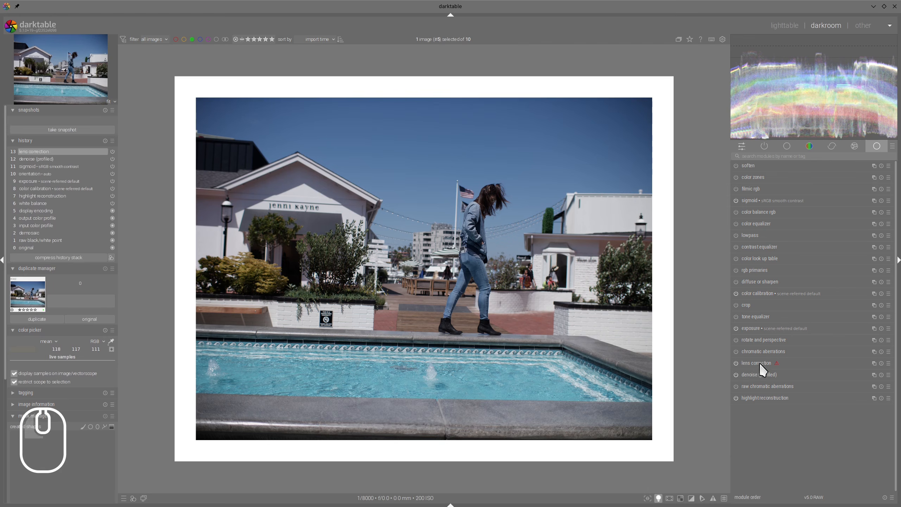
pyautogui.click(759, 362)
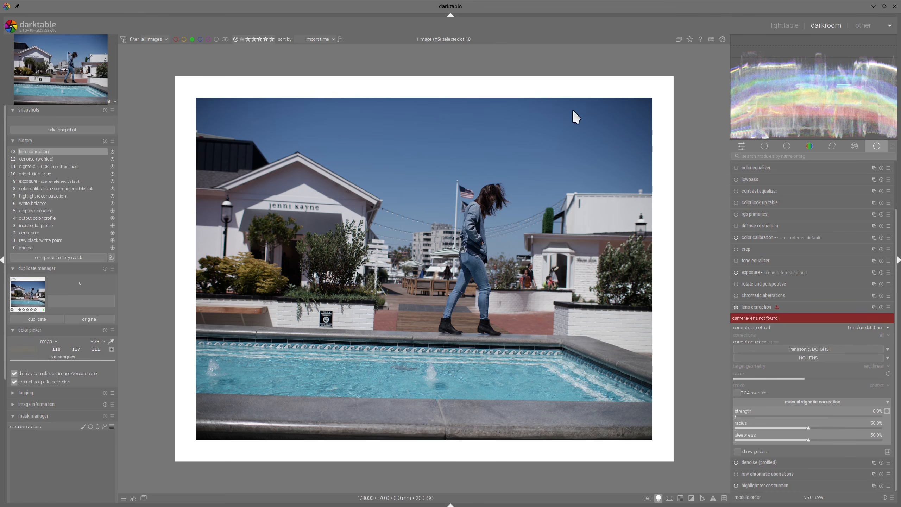
pyautogui.moveTo(804, 418); pyautogui.dragTo(869, 418)
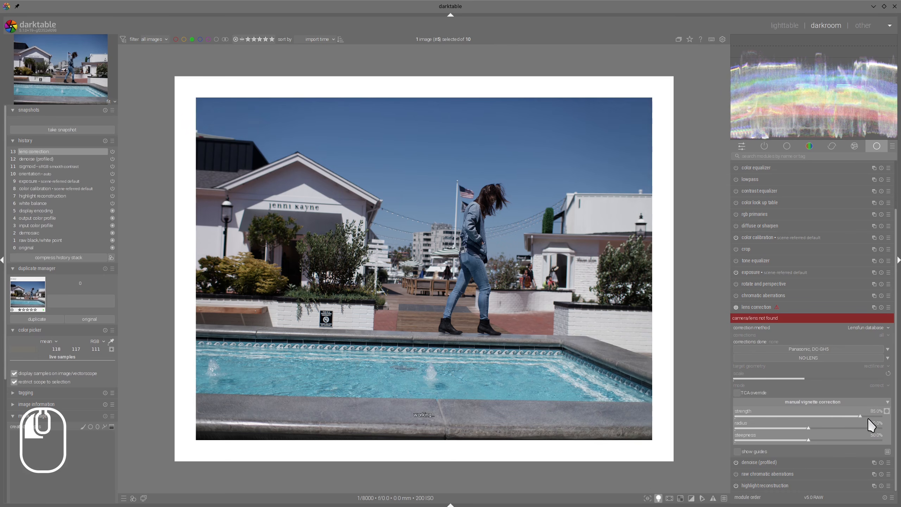
pyautogui.moveTo(811, 427); pyautogui.dragTo(780, 428)
pyautogui.click(775, 306)
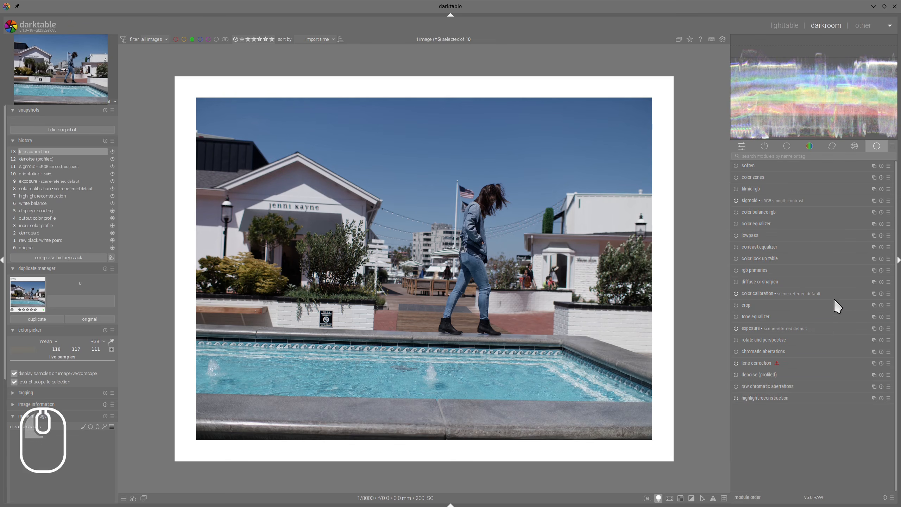
# Straighten the pool photo with automatic rotation and perspective correction, and close the rotate and perspective module.
pyautogui.click(774, 337)
pyautogui.keyDown('ctrl'); pyautogui.keyDown('shift'); pyautogui.click(870, 355); pyautogui.keyUp('shift'); pyautogui.keyUp('ctrl')
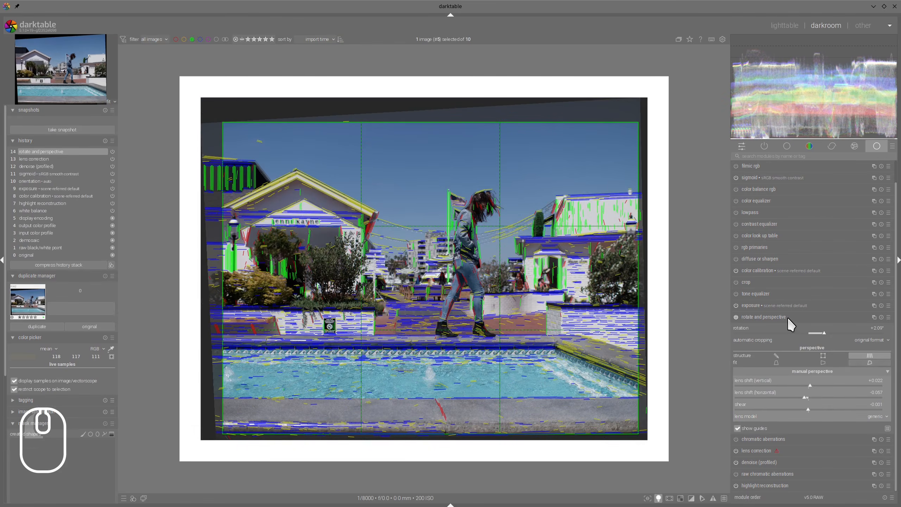
pyautogui.click(790, 317)
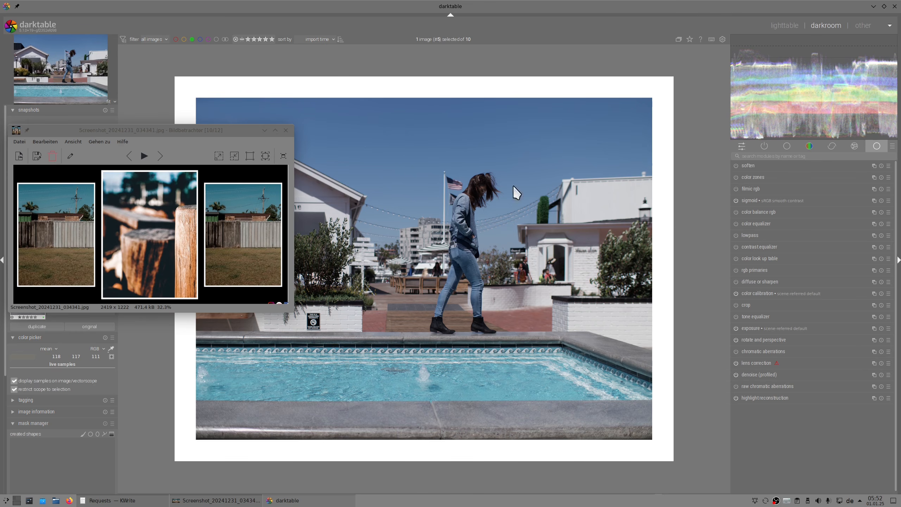
# Change the scope to a vectorscope, mark the orange-to-blue color spread on it with temporary strokes, and clear the markings.
pyautogui.moveTo(736, 39)
pyautogui.click(734, 39)
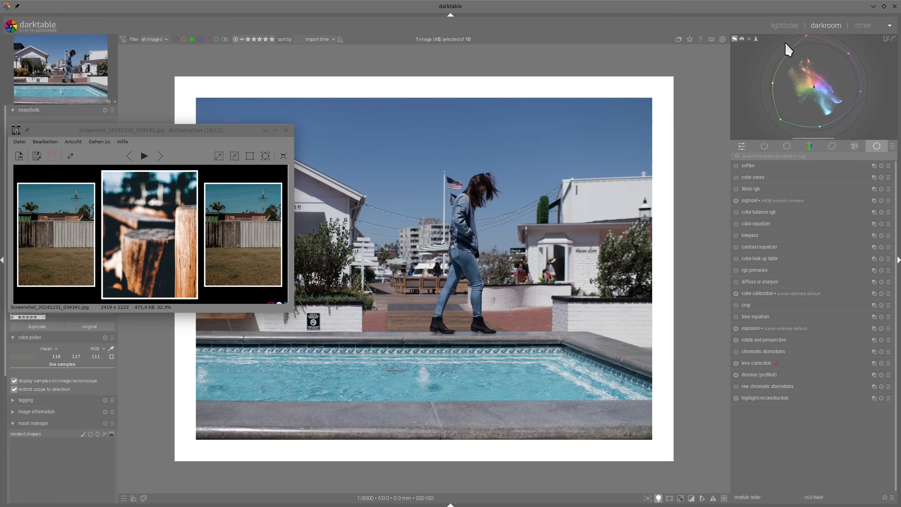
pyautogui.moveTo(779, 39); pyautogui.dragTo(861, 113)
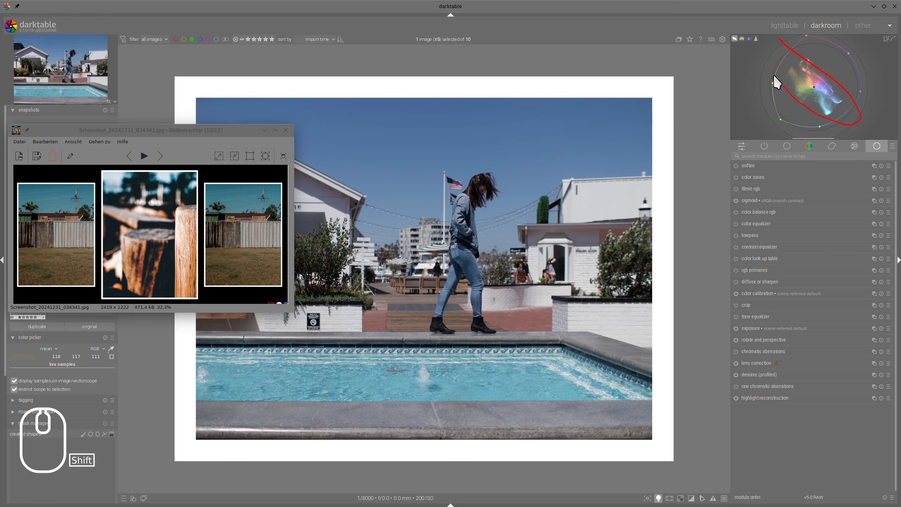
pyautogui.hotkey('alt', 'F11')
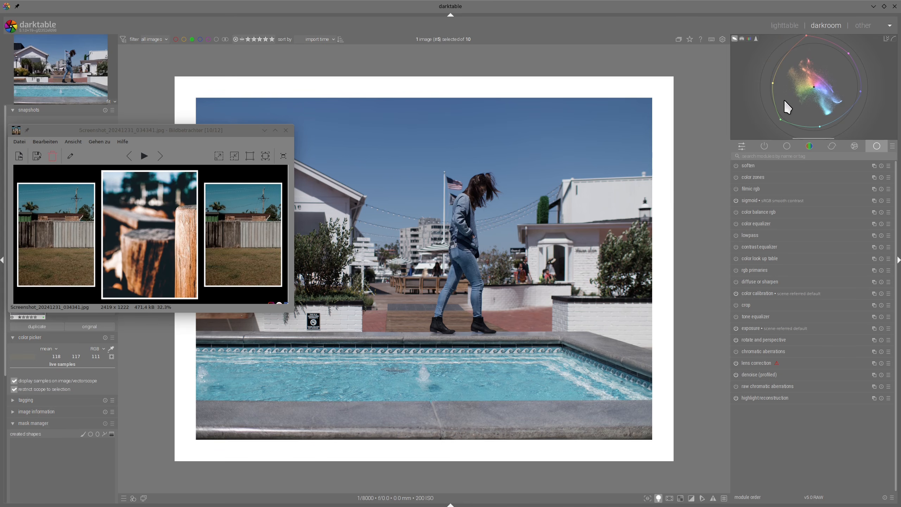
pyautogui.moveTo(782, 110); pyautogui.dragTo(798, 116)
pyautogui.moveTo(853, 80)
pyautogui.mouseDown()
pyautogui.moveTo(836, 87)
pyautogui.moveTo(843, 94)
pyautogui.mouseUp()
pyautogui.moveTo(828, 42); pyautogui.dragTo(804, 52)
pyautogui.hotkey('alt', 'F11')
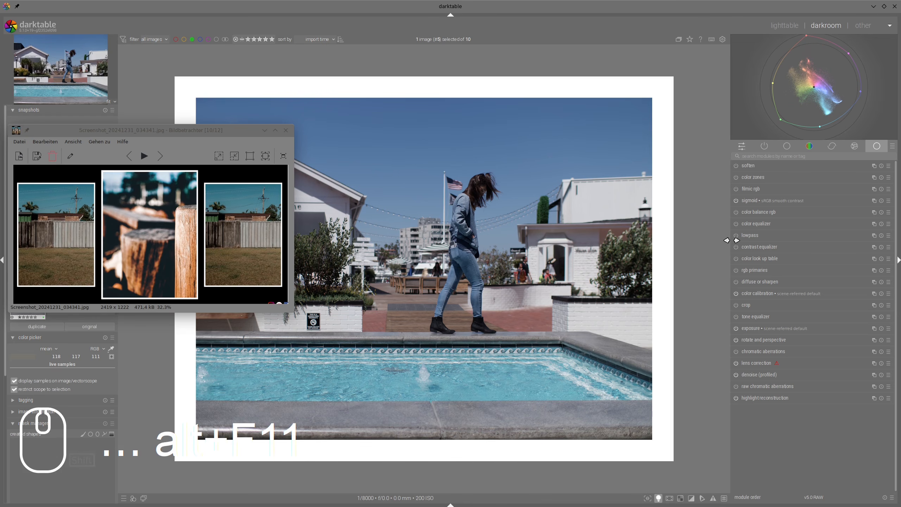
# In rgb primaries, rotate blue hue to about -13.9°, green hue to +13.5° and red hue to +6.6°, and compare the result with the module off.
pyautogui.click(752, 269)
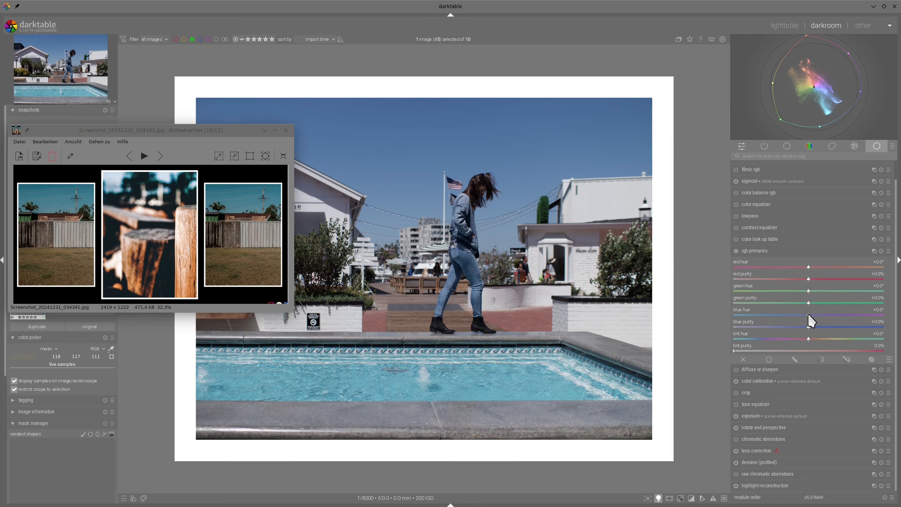
pyautogui.moveTo(808, 315); pyautogui.dragTo(752, 314)
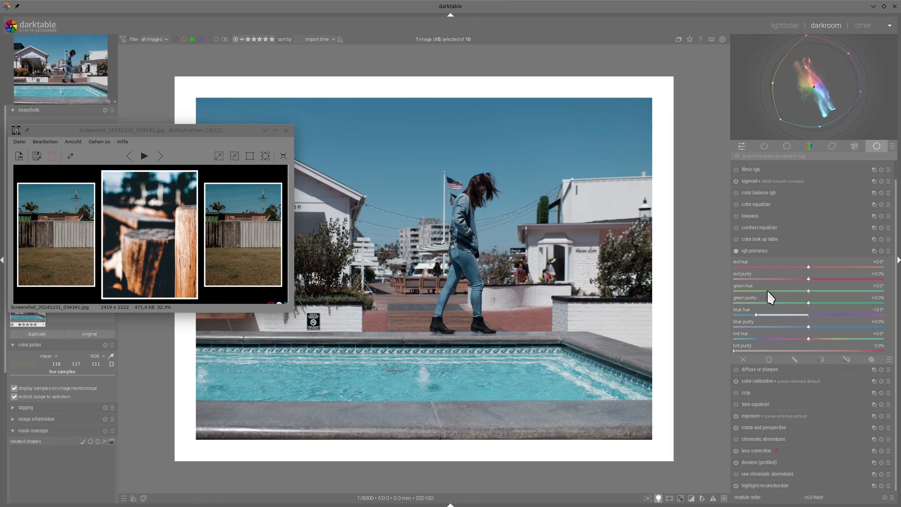
pyautogui.moveTo(809, 290); pyautogui.dragTo(848, 291)
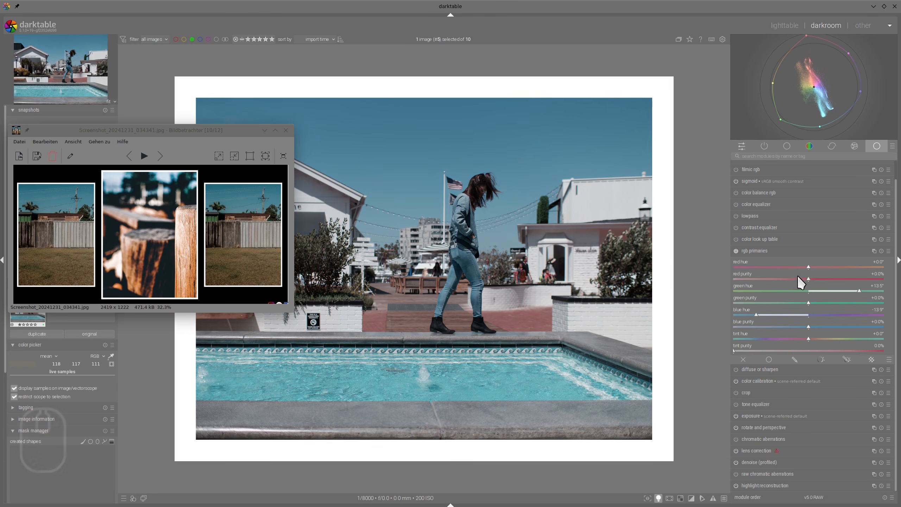
pyautogui.moveTo(808, 266); pyautogui.dragTo(833, 266)
pyautogui.click(735, 252)
pyautogui.click(735, 252)
pyautogui.click(734, 252)
pyautogui.click(734, 251)
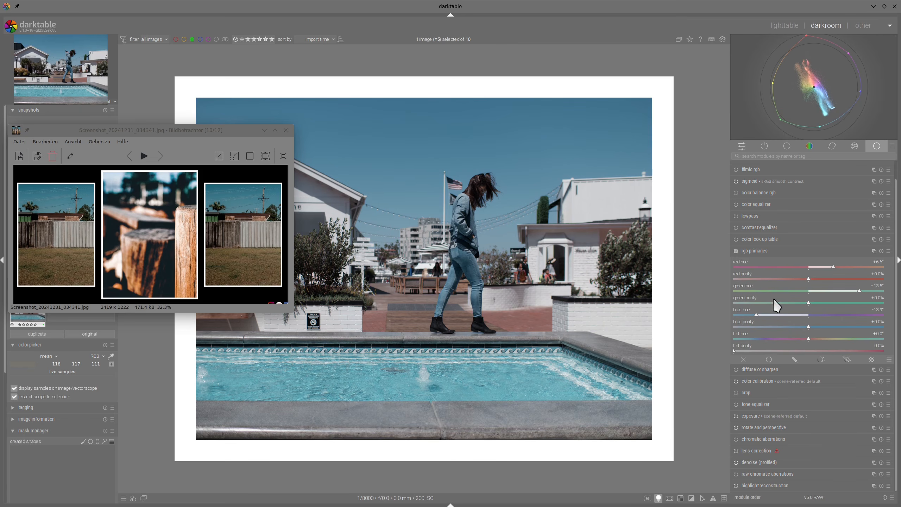
# Raise the red hue to about +8.1° and red purity to +50%, and close the rgb primaries module.
pyautogui.moveTo(833, 267); pyautogui.dragTo(838, 266)
pyautogui.moveTo(812, 283); pyautogui.dragTo(890, 286)
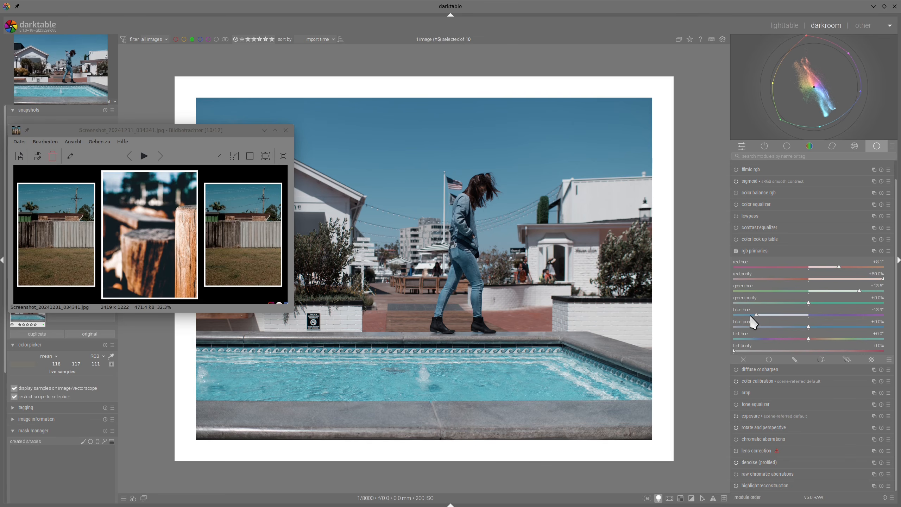
pyautogui.click(754, 250)
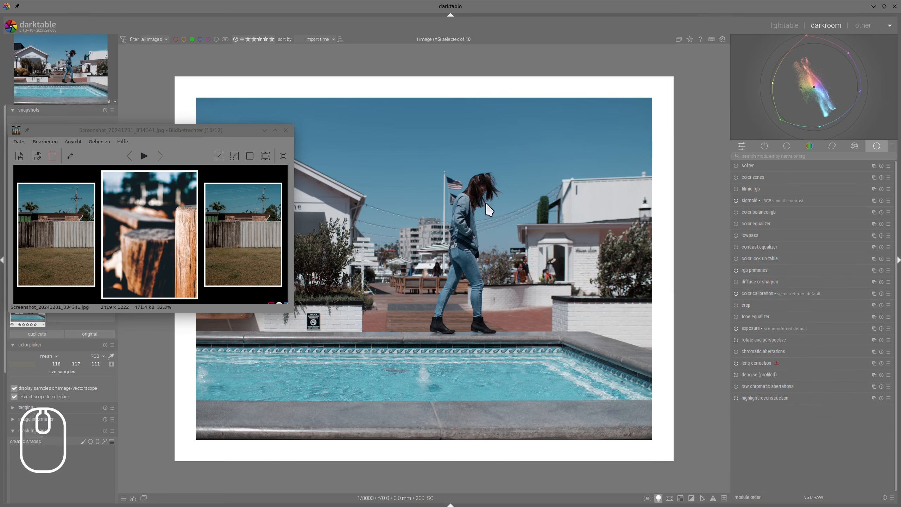
# Minimize the reference image, enable and expand color balance rgb, and change the scope to a waveform.
pyautogui.moveTo(260, 131); pyautogui.dragTo(261, 134)
pyautogui.click(736, 212)
pyautogui.click(753, 211)
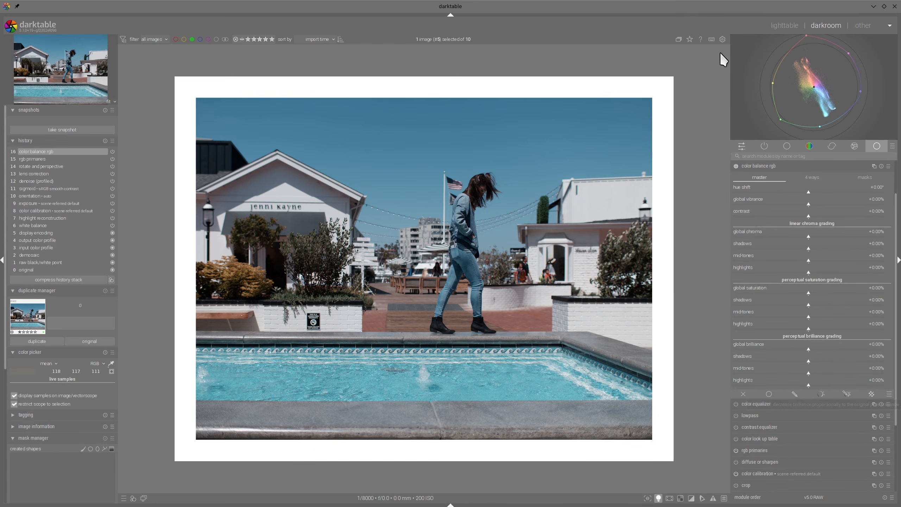
pyautogui.click(741, 38)
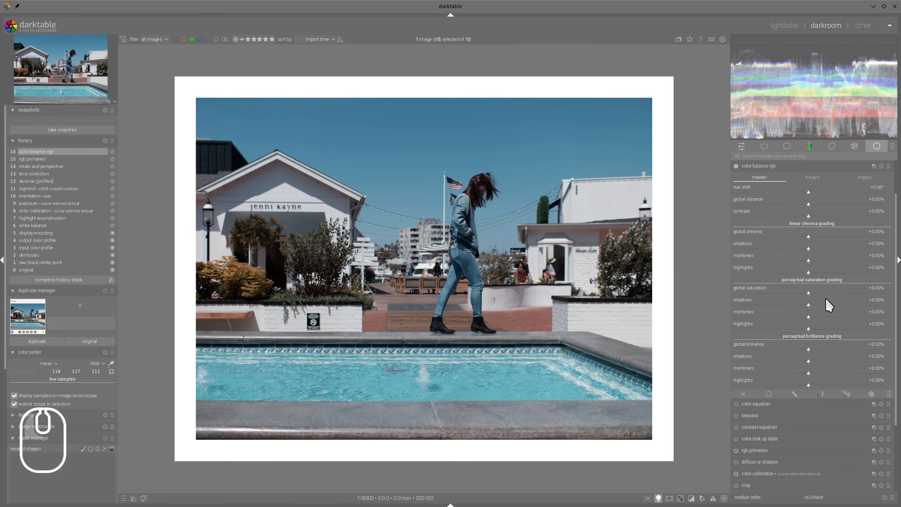
# Set the perceptual brilliance to about -17.3% for shadows, -9.8% for mid-tones and +16.8% for highlights.
pyautogui.click(816, 383)
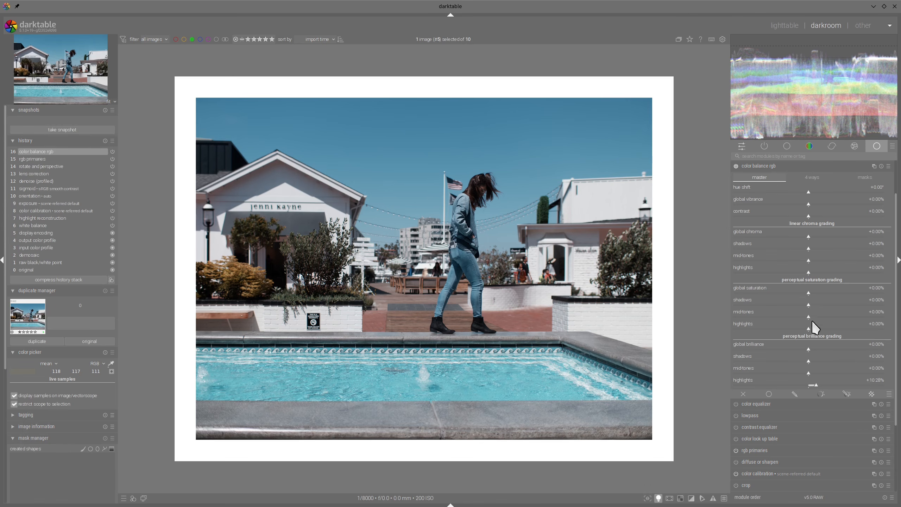
pyautogui.click(796, 361)
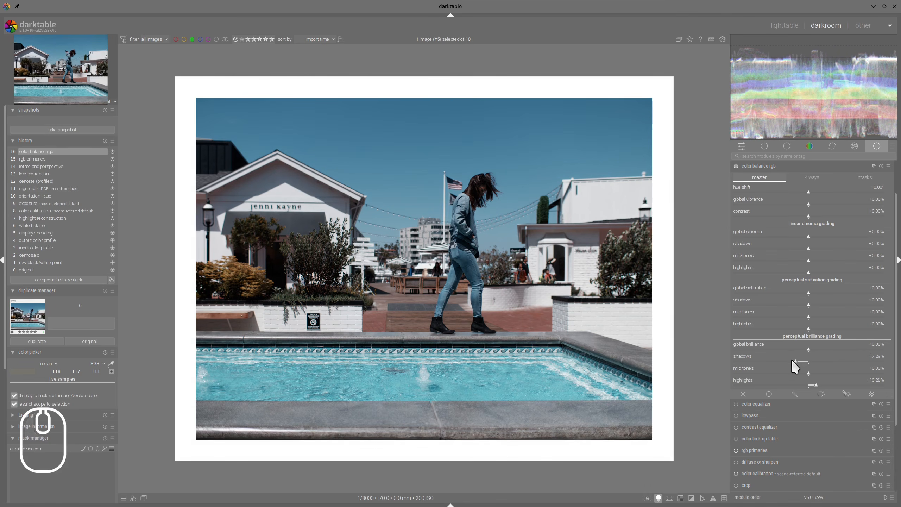
pyautogui.click(820, 384)
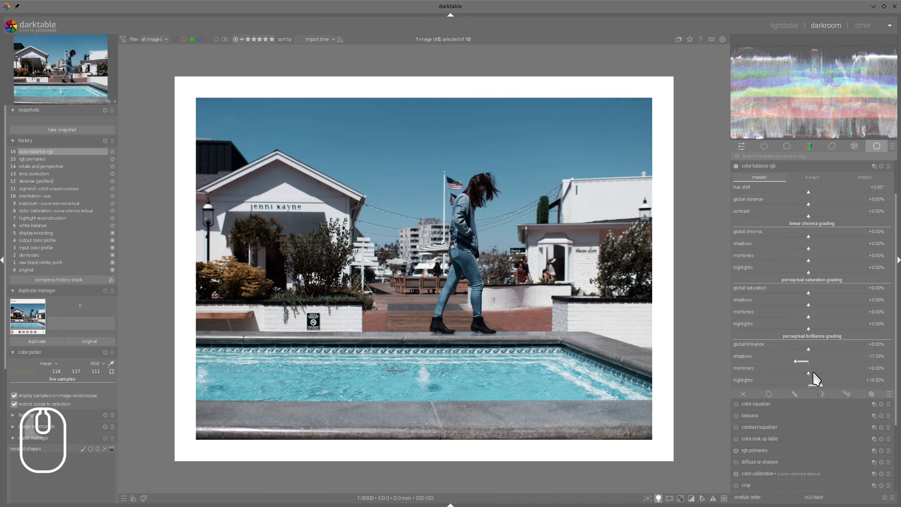
pyautogui.click(800, 371)
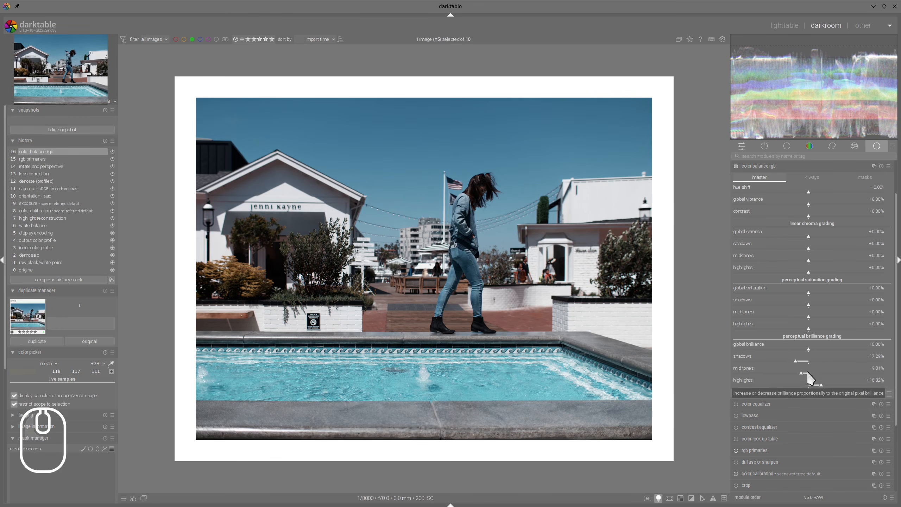
# Set perceptual saturation to about +37% for shadows and +20% for mid-tones, and global vibrance to about +14.5%.
pyautogui.click(837, 304)
pyautogui.click(823, 316)
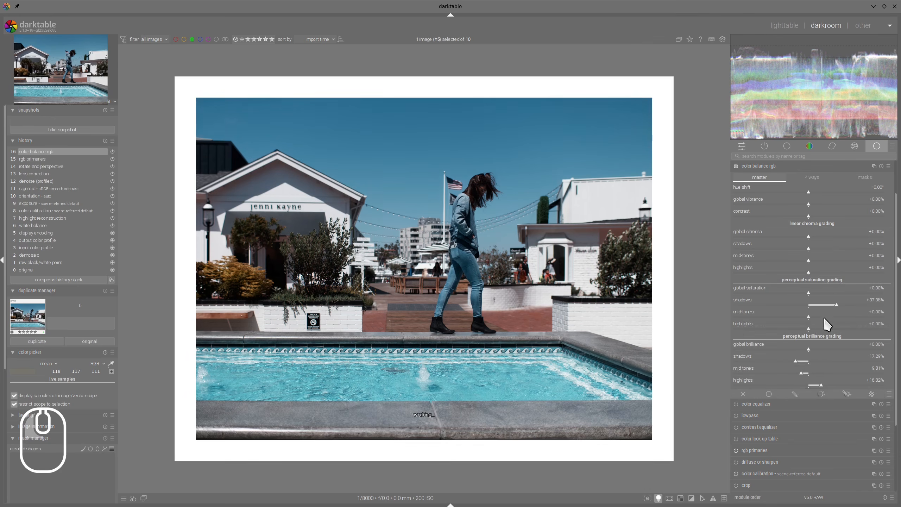
pyautogui.click(830, 201)
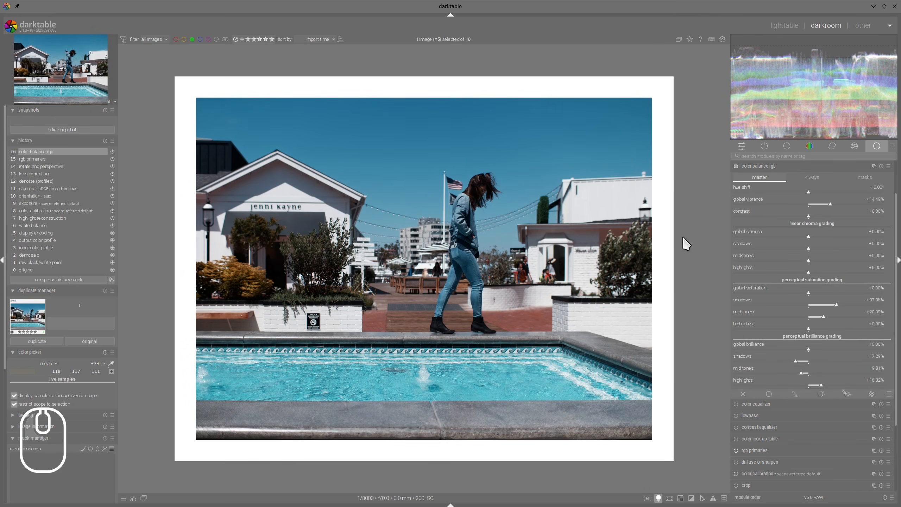
# Adjust the color balance luminance masks: middle-gray fulcrum about 23.6%, highlights fall-off about 175%, shadows fall-off about 47%.
pyautogui.click(850, 179)
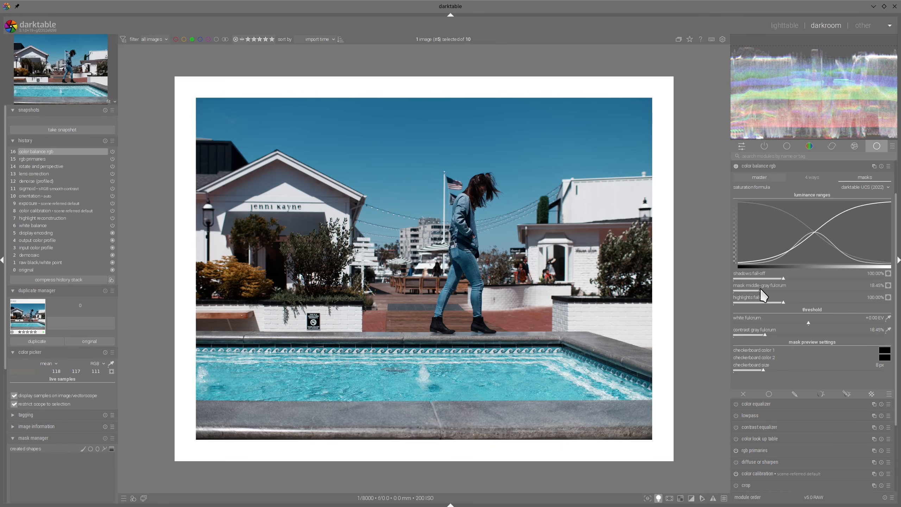
pyautogui.moveTo(760, 290); pyautogui.dragTo(821, 302)
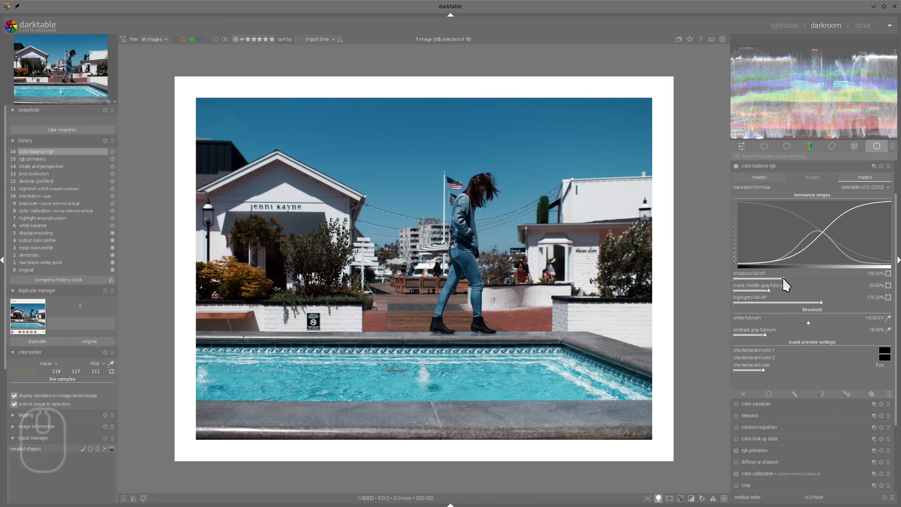
pyautogui.moveTo(783, 279); pyautogui.dragTo(758, 280)
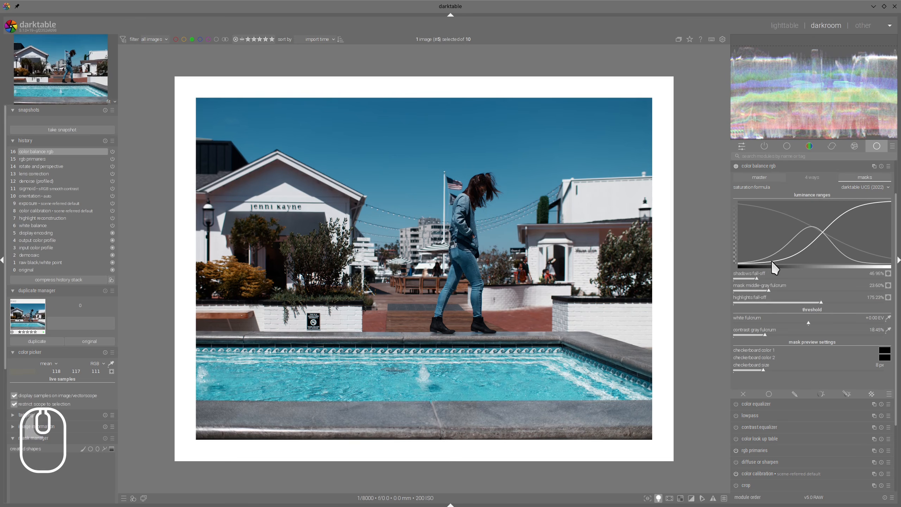
# Bring up the reference image to compare it with the pool photo, close color balance rgb, and minimize the reference again.
pyautogui.click(197, 500)
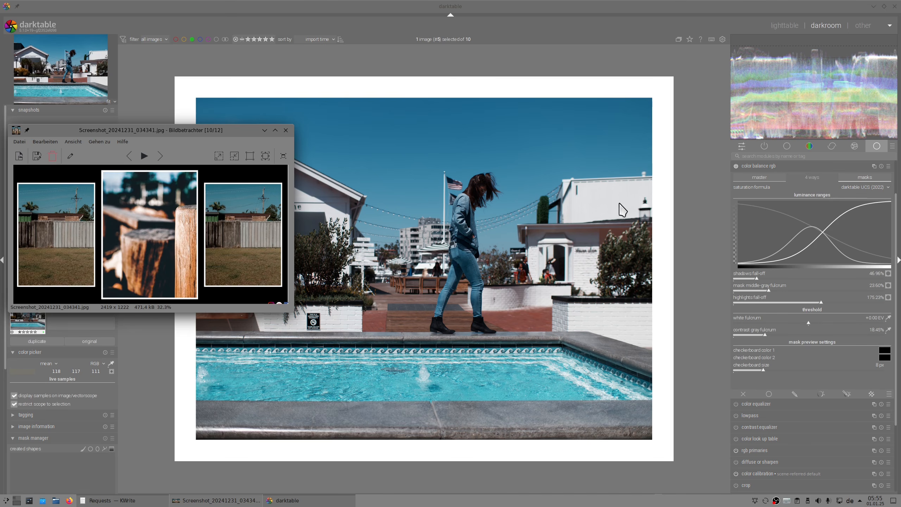
pyautogui.click(776, 166)
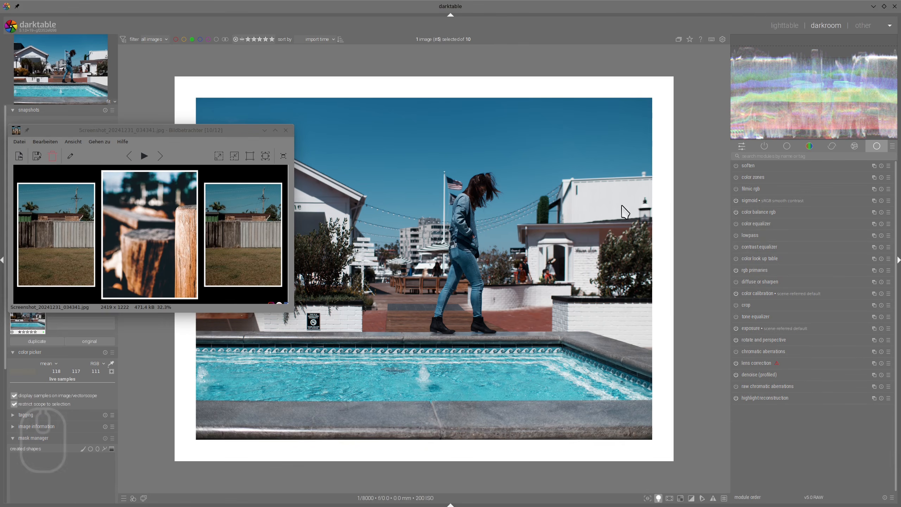
pyautogui.click(264, 130)
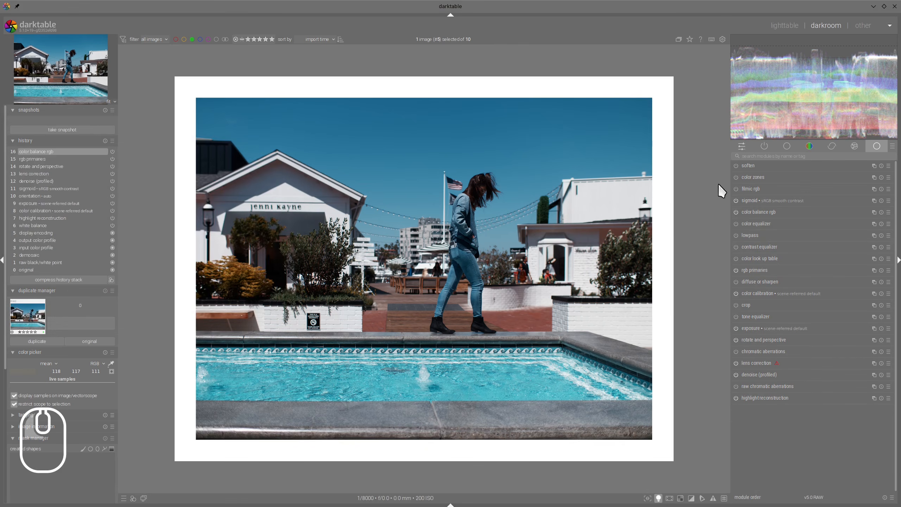
# In sigmoid, raise the target black to about 0.32% and lower the target white to about 90%, and close the module.
pyautogui.click(746, 200)
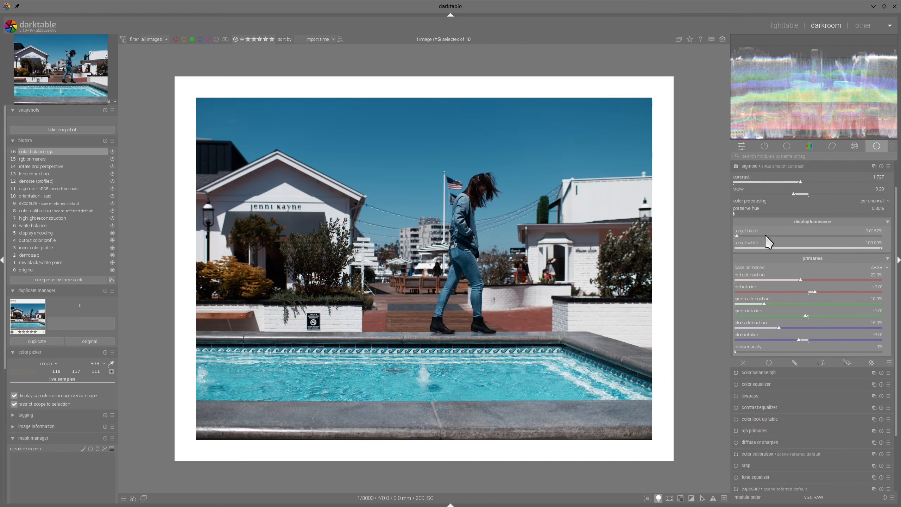
pyautogui.moveTo(749, 237); pyautogui.dragTo(782, 237)
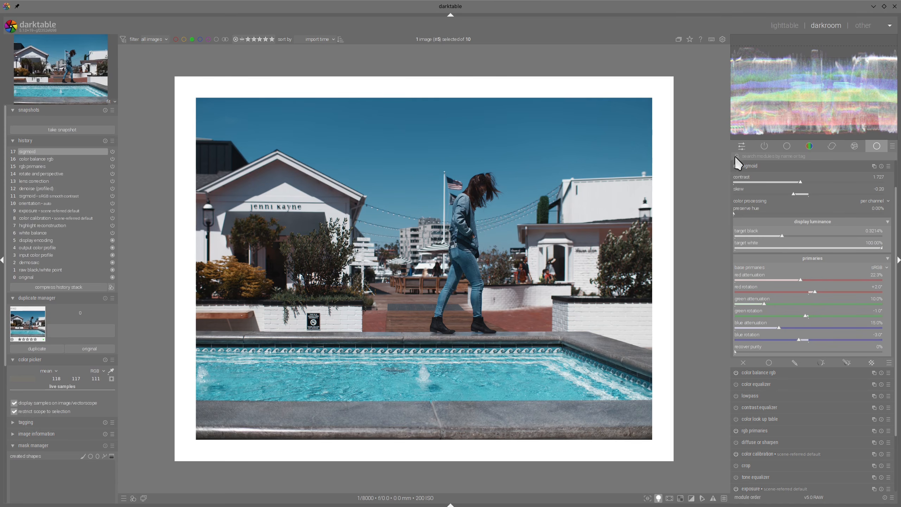
pyautogui.moveTo(879, 249); pyautogui.dragTo(853, 247)
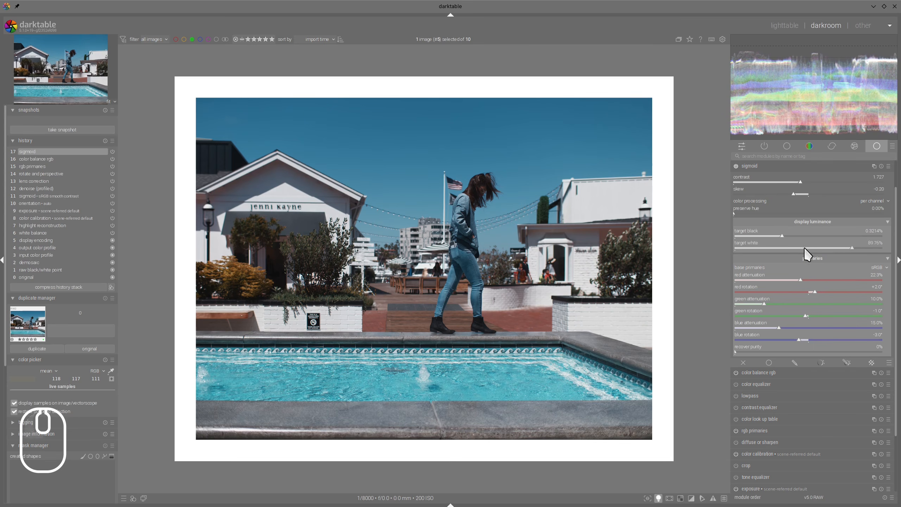
pyautogui.click(761, 166)
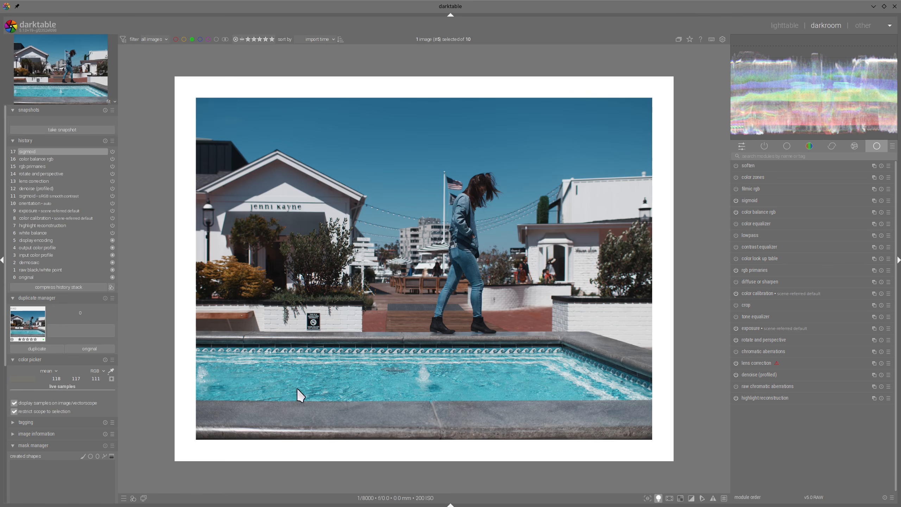
# Show the reference image again, set the blue hue in rgb primaries to about -17.1°, and close the module.
pyautogui.moveTo(218, 504)
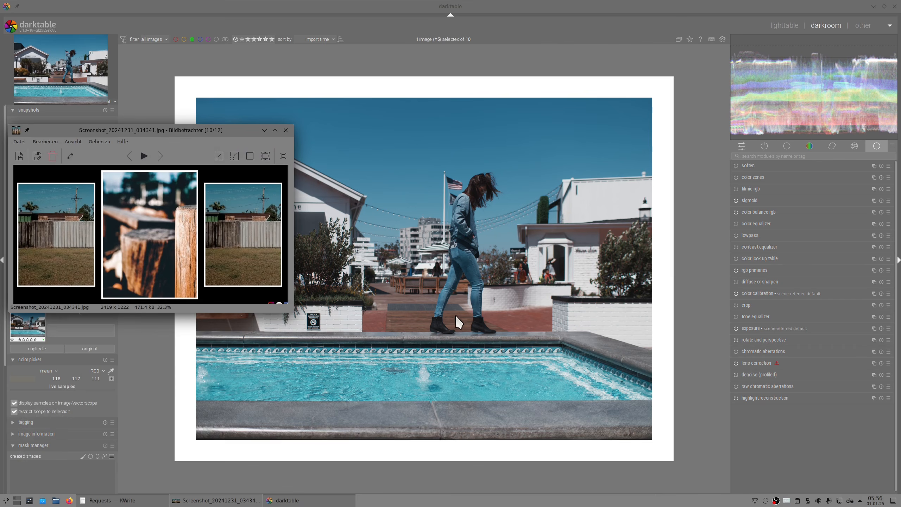
pyautogui.click(753, 269)
pyautogui.moveTo(749, 315); pyautogui.dragTo(744, 316)
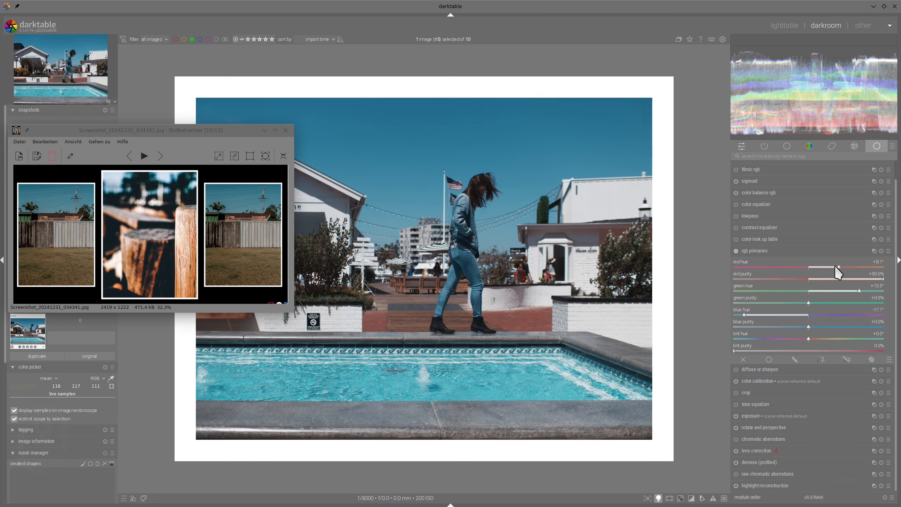
pyautogui.click(763, 250)
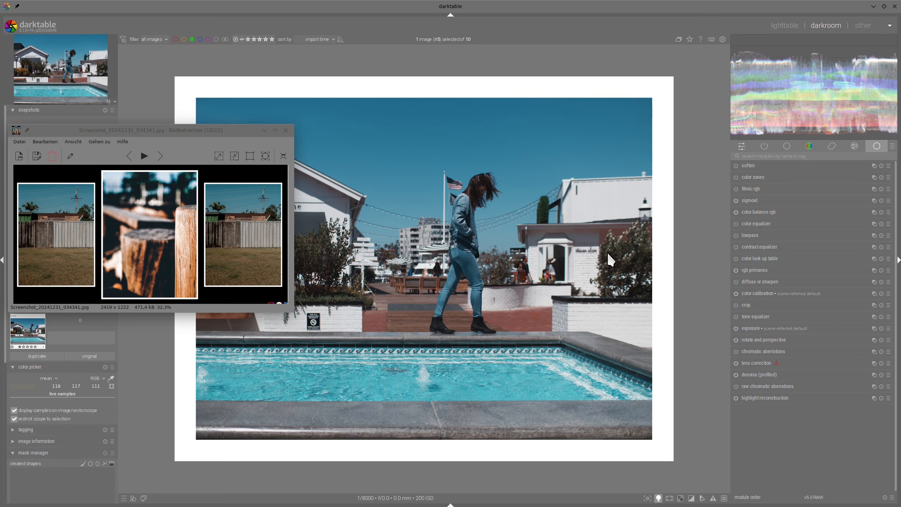
# In color balance rgb, set global brilliance to about -9.35% and highlights brilliance to about +26.2%, and close the module.
pyautogui.click(752, 211)
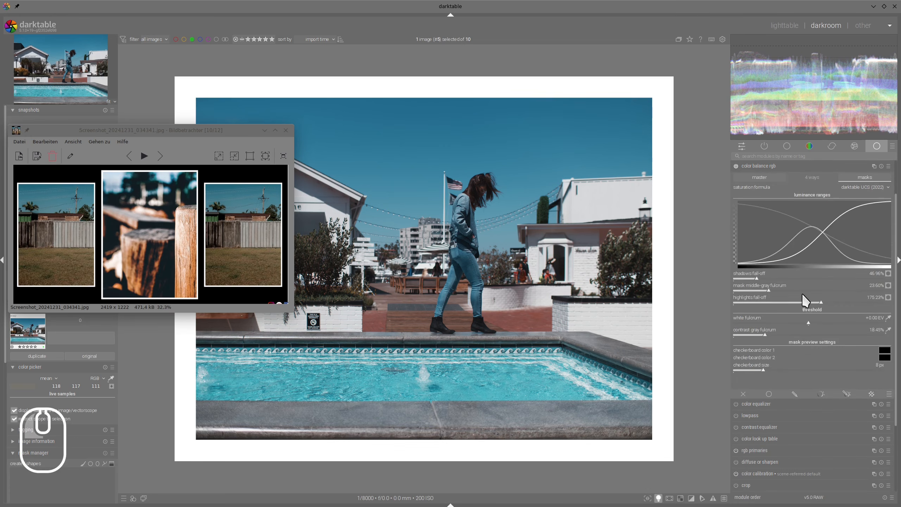
pyautogui.click(761, 177)
pyautogui.click(803, 348)
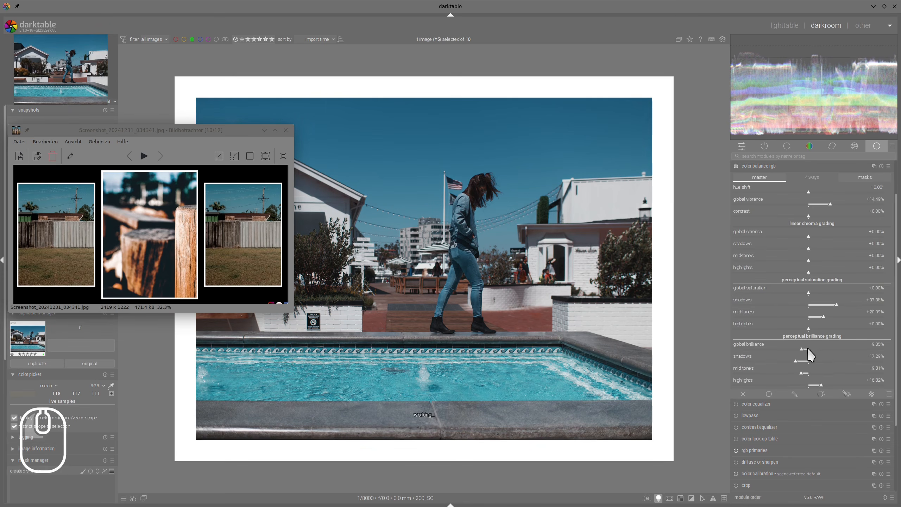
pyautogui.moveTo(816, 377); pyautogui.dragTo(831, 385)
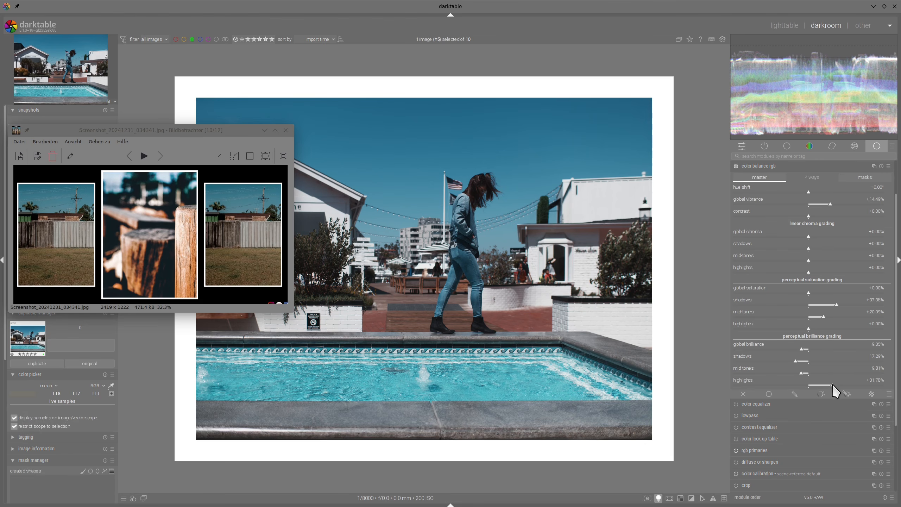
pyautogui.click(828, 384)
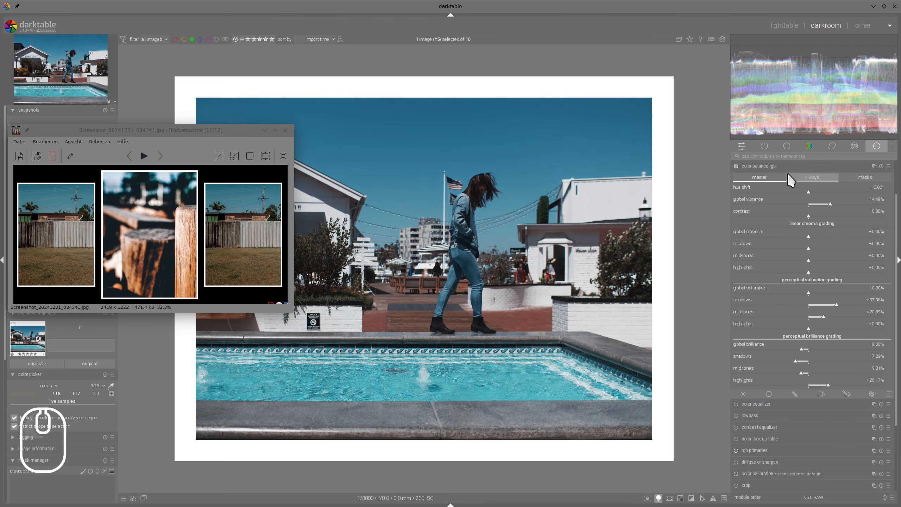
pyautogui.scroll(-5, 773, 176)
pyautogui.click(773, 181)
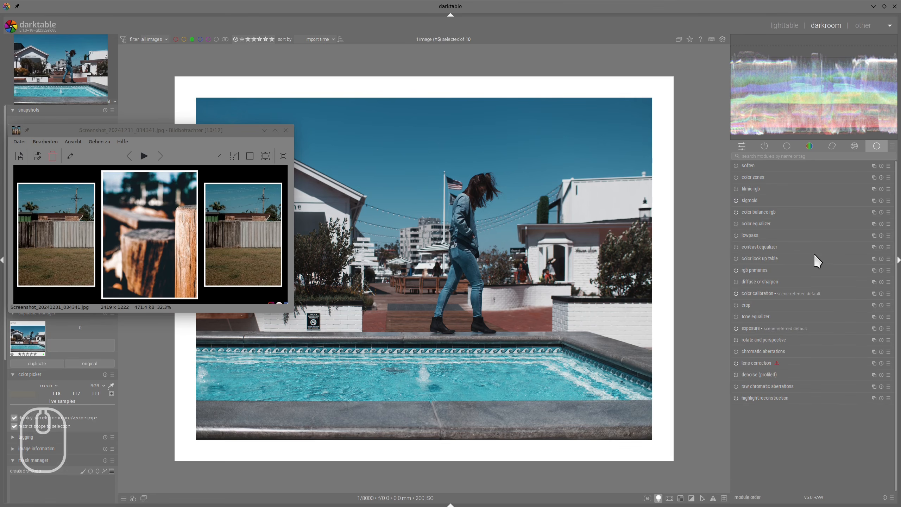
# In the tone equalizer, set the mask exposure compensation to about -1.61 EV and show the advanced exposure curve.
pyautogui.click(755, 317)
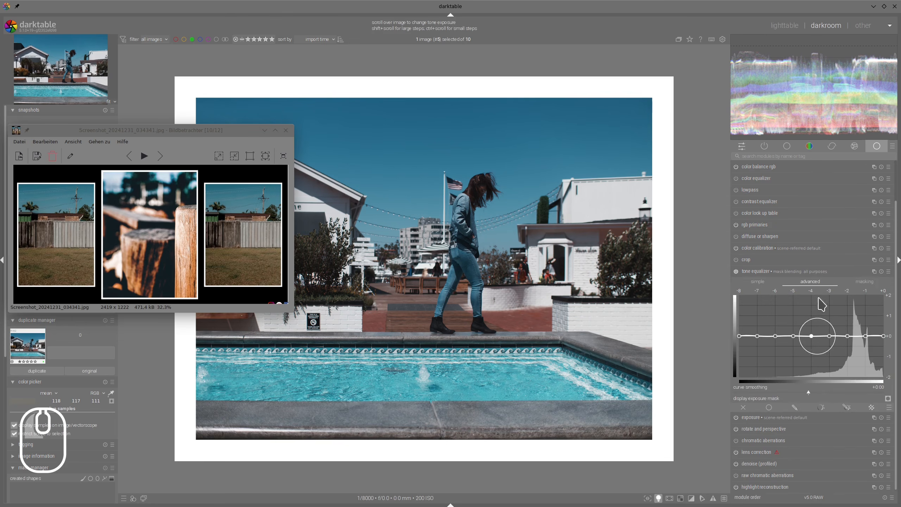
pyautogui.click(864, 281)
pyautogui.click(780, 386)
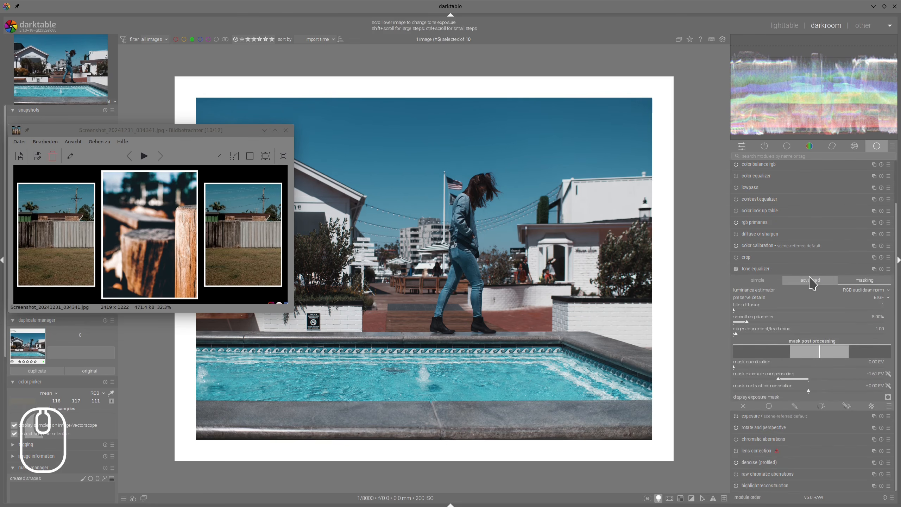
pyautogui.click(810, 280)
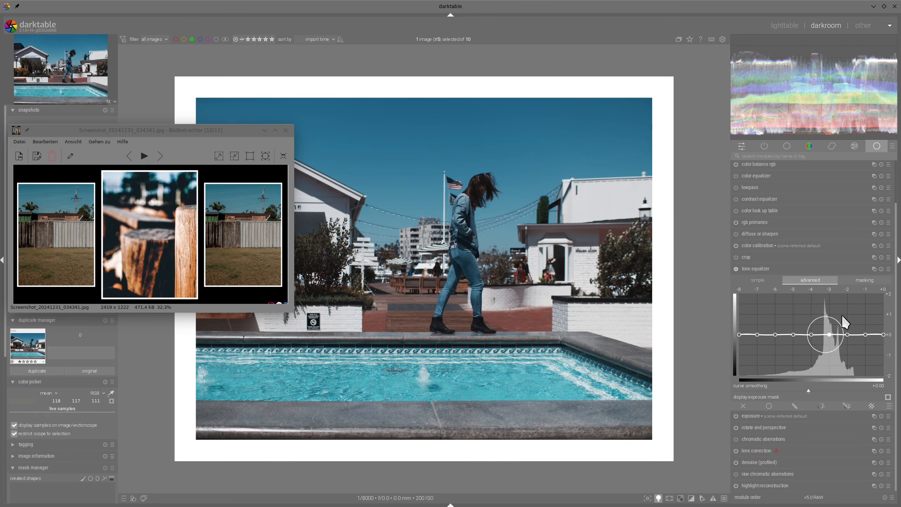
# In the tone equalizer, pull the exposure curve down to almost -1 EV around the -1 EV node to darken the highlights, and close the module.
pyautogui.scroll(-5, 876, 346)
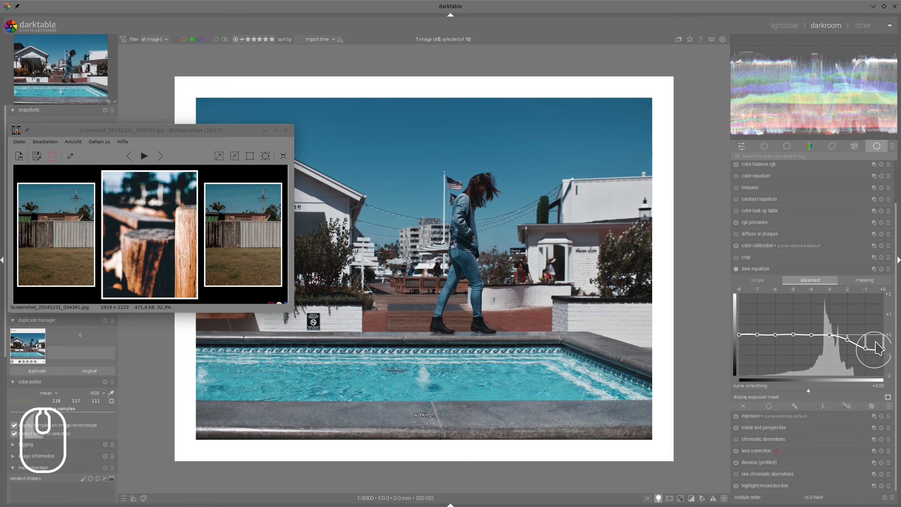
pyautogui.scroll(-2, 876, 346)
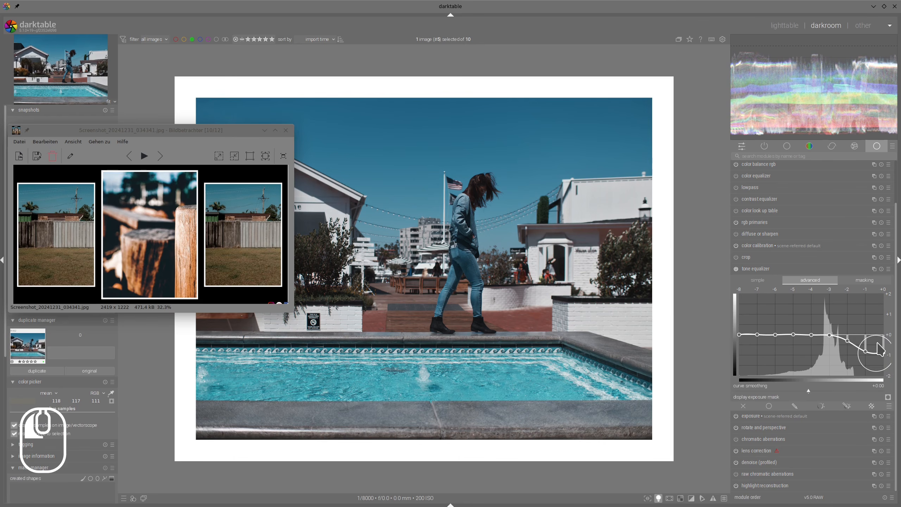
pyautogui.click(794, 269)
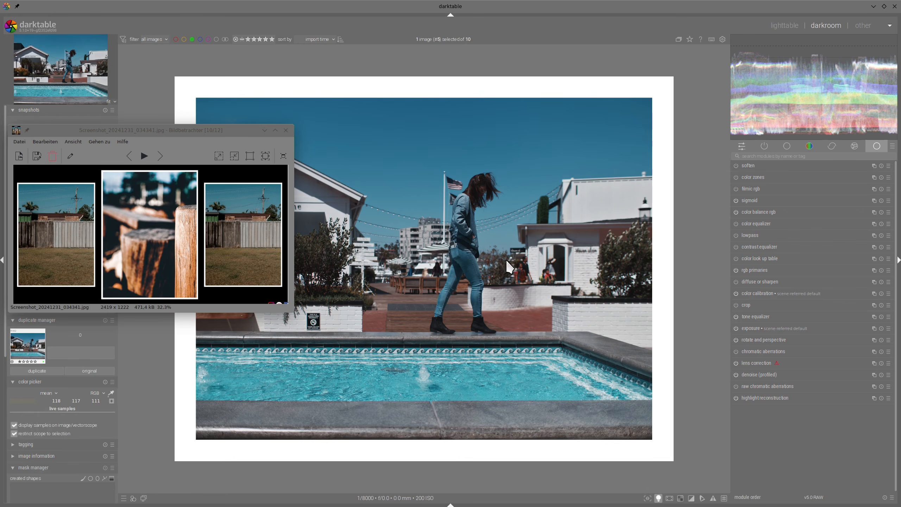
# Examine other reference screenshots for how their tones and colors compare with the pool photo, and minimize the image viewer.
pyautogui.moveTo(204, 130)
pyautogui.mouseDown()
pyautogui.moveTo(332, 145)
pyautogui.moveTo(203, 126)
pyautogui.mouseUp()
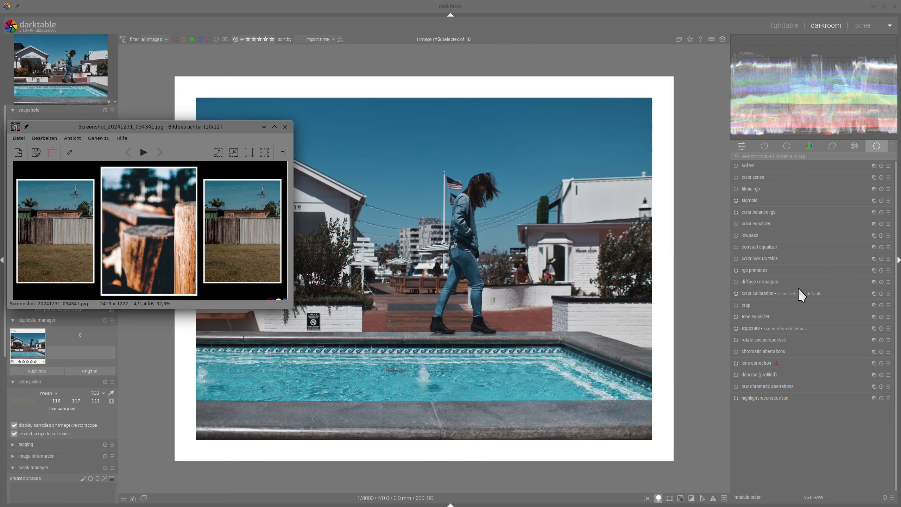
pyautogui.click(242, 126)
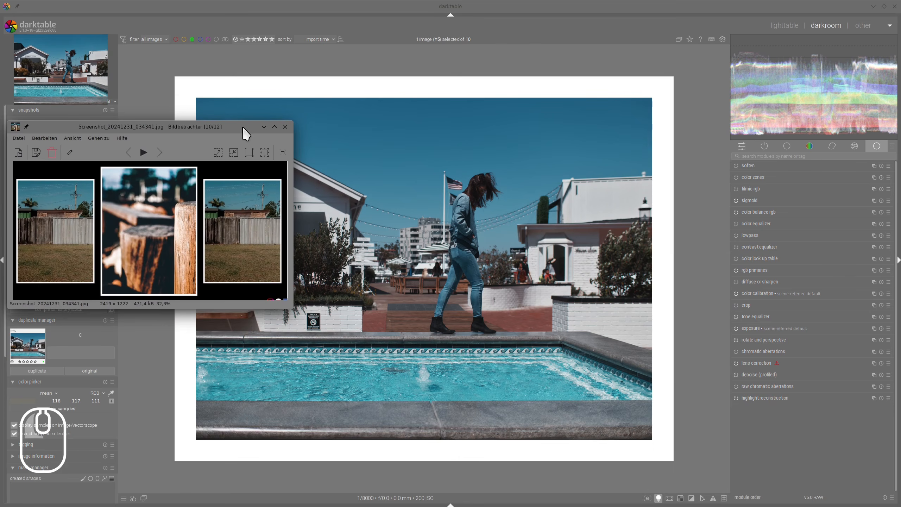
pyautogui.press('Right')
pyautogui.press('Right')
pyautogui.press('Right')
pyautogui.press('Left')
pyautogui.press('Right')
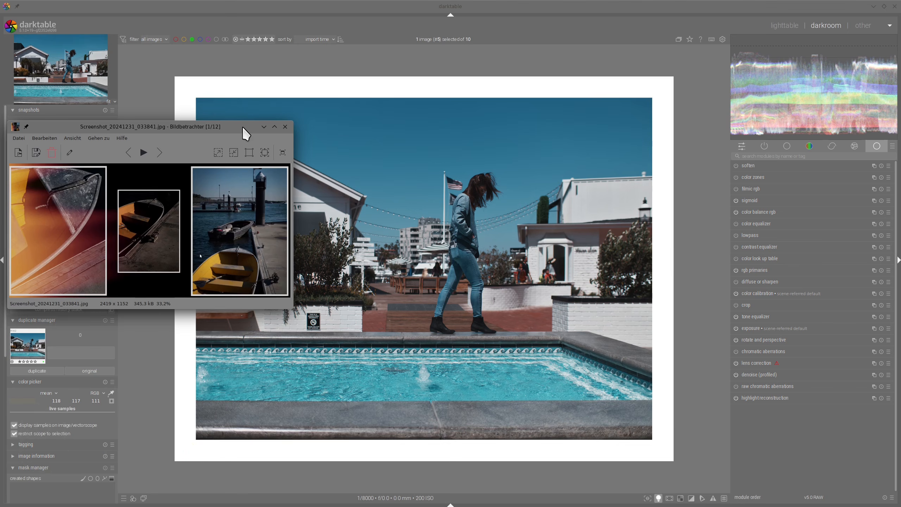
pyautogui.press('Right')
pyautogui.press('Right')
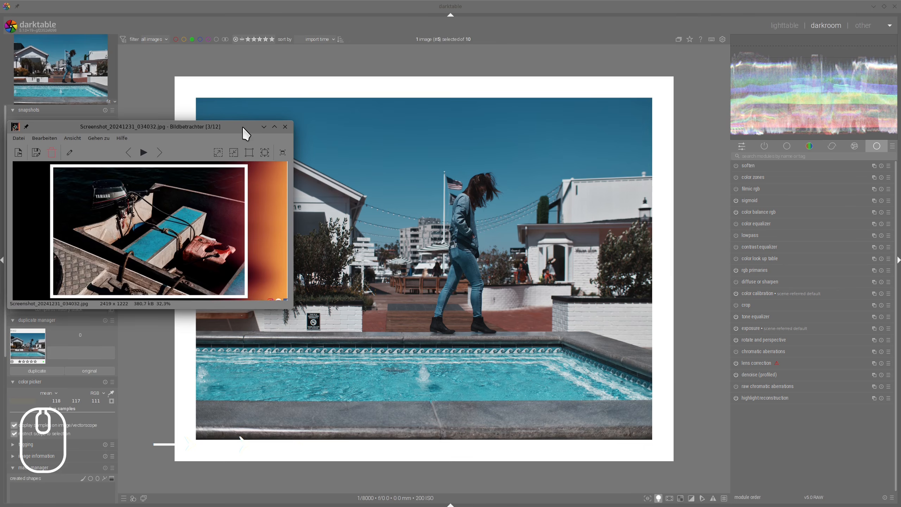
pyautogui.press('Right')
pyautogui.press('Left')
pyautogui.click(264, 126)
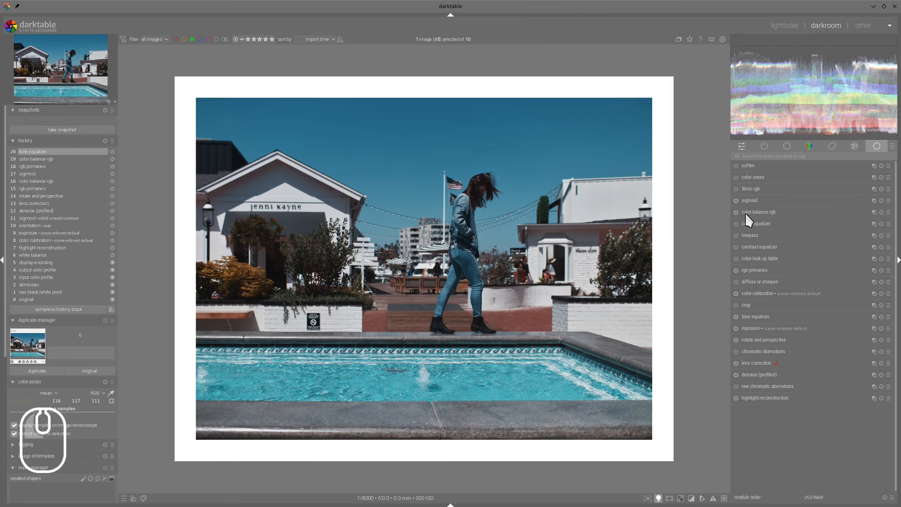
# Enable diffuse or sharpen with the extra contrast preset, set its blend opacity to 50%, and close the module.
pyautogui.click(735, 281)
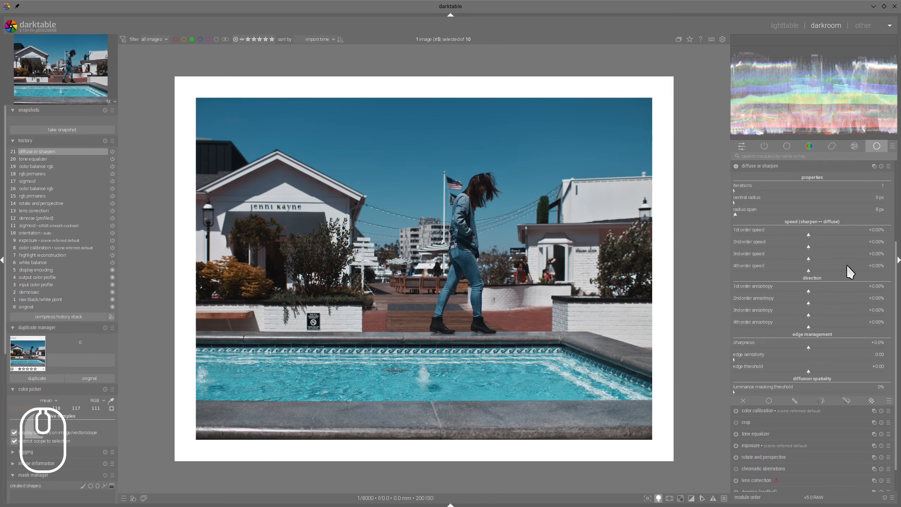
pyautogui.click(889, 166)
pyautogui.click(829, 327)
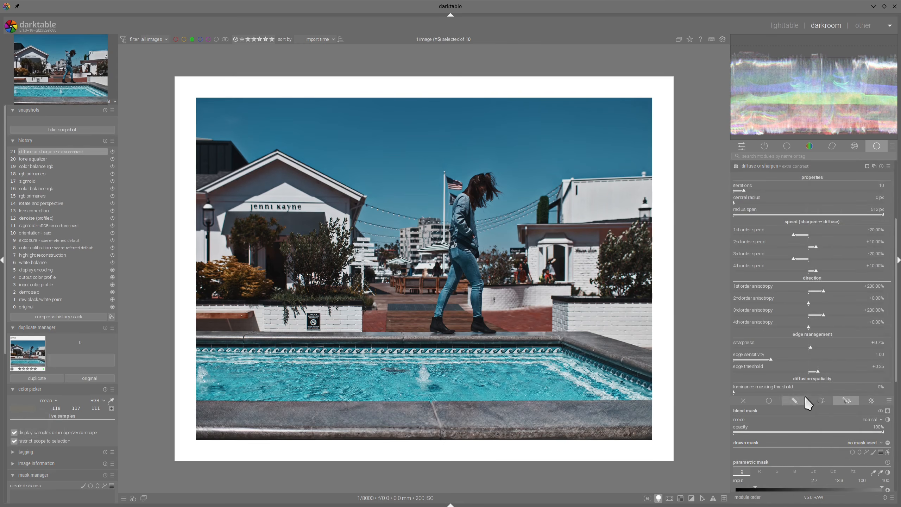
pyautogui.click(808, 430)
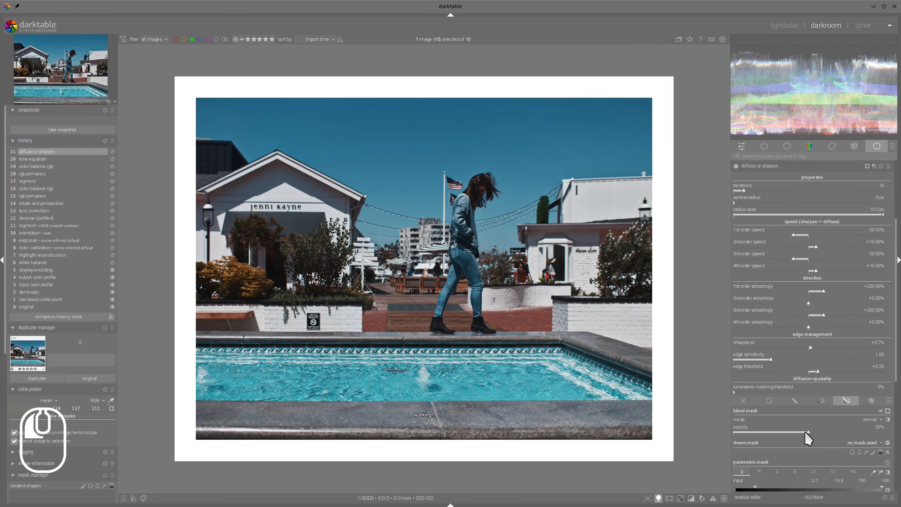
pyautogui.click(776, 166)
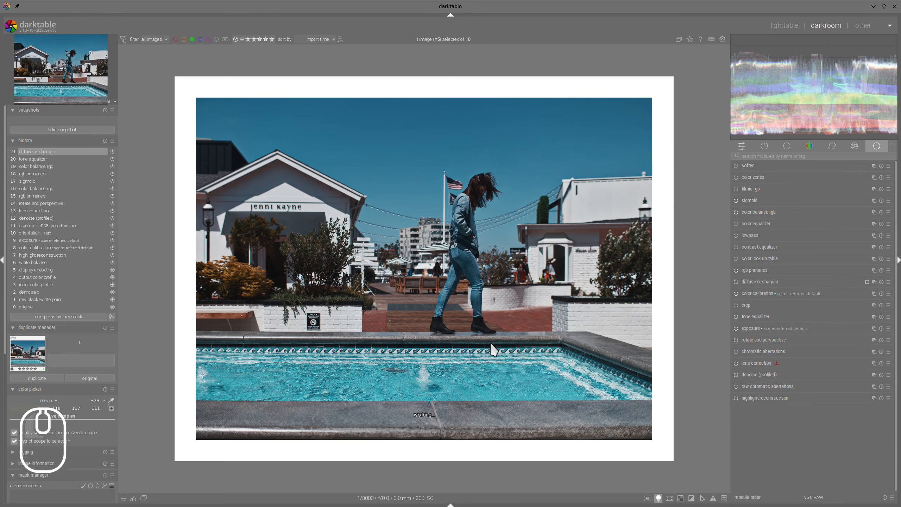
# Show the reference images again, check the tennis court shots for their red tones, and minimize the viewer.
pyautogui.moveTo(310, 501)
pyautogui.click(217, 500)
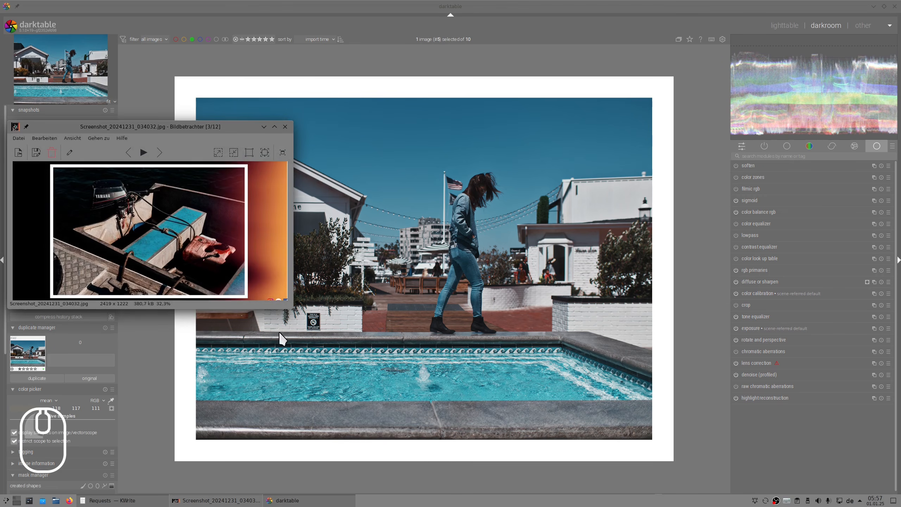
pyautogui.moveTo(205, 134); pyautogui.dragTo(275, 116)
pyautogui.scroll(-1, 275, 224)
pyautogui.scroll(-1, 275, 230)
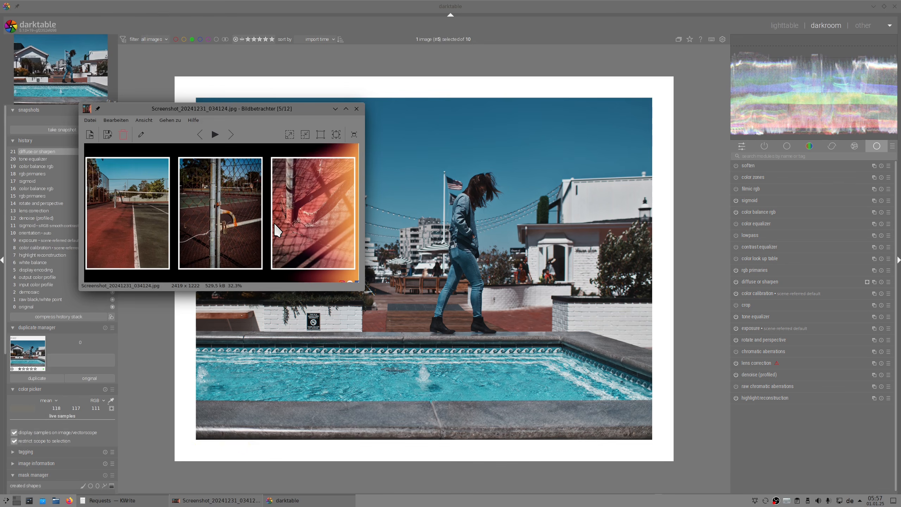
pyautogui.click(334, 109)
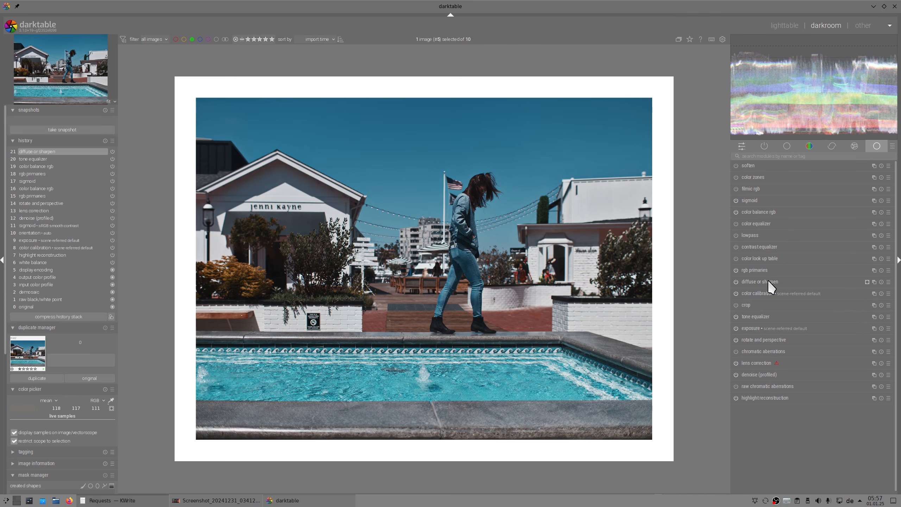
# In the color equalizer, raise the saturation of the reds and slightly raise the neighbouring oranges.
pyautogui.click(758, 223)
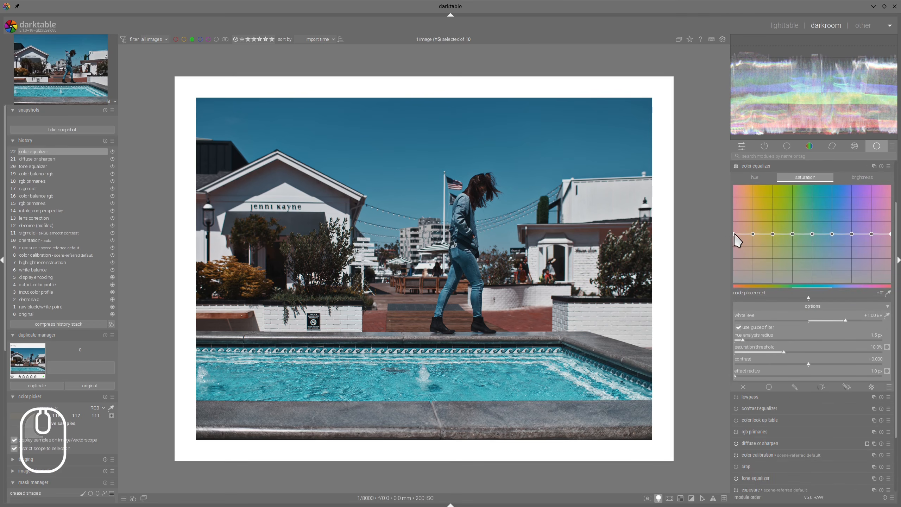
pyautogui.moveTo(736, 239)
pyautogui.mouseDown()
pyautogui.moveTo(736, 225)
pyautogui.moveTo(750, 228)
pyautogui.mouseUp()
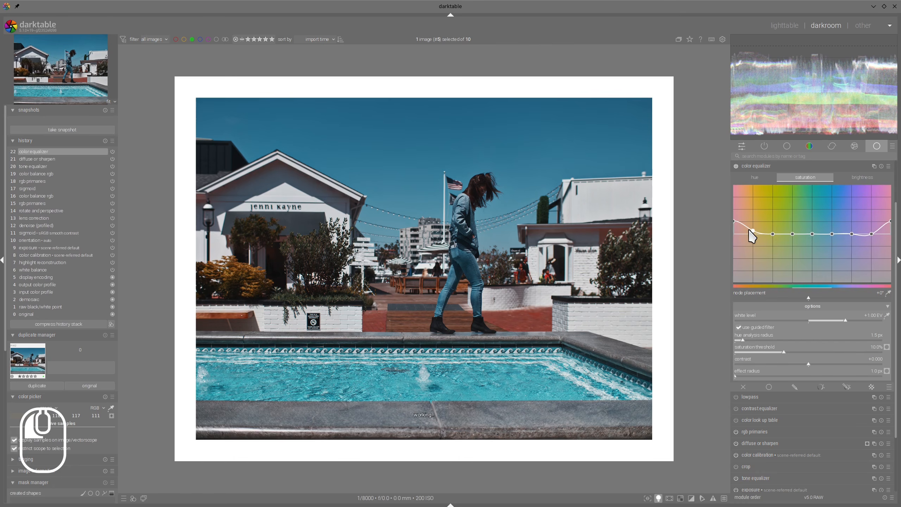
# Compare the pool photo's reds with the tennis court reference, look at the following reference images, and minimize the viewer.
pyautogui.click(206, 500)
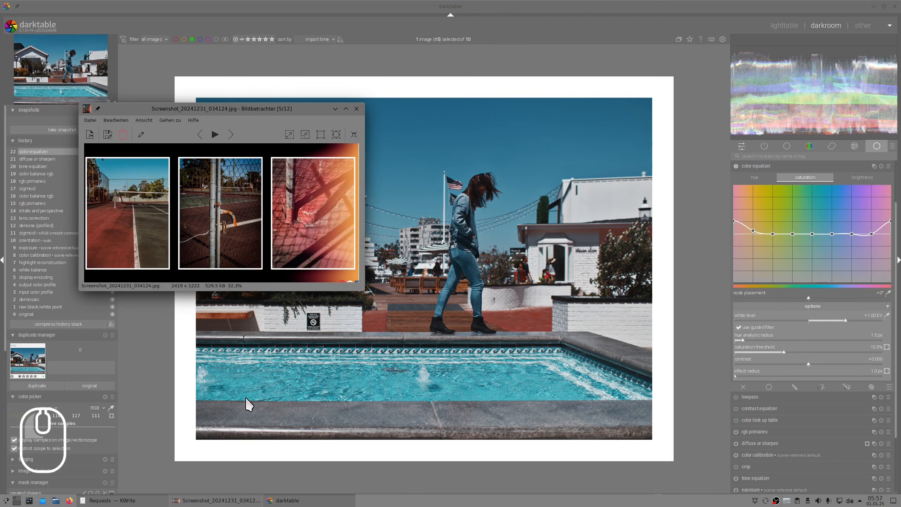
pyautogui.moveTo(295, 109); pyautogui.dragTo(257, 190)
pyautogui.moveTo(107, 236)
pyautogui.mouseDown()
pyautogui.moveTo(105, 270)
pyautogui.moveTo(84, 243)
pyautogui.mouseUp()
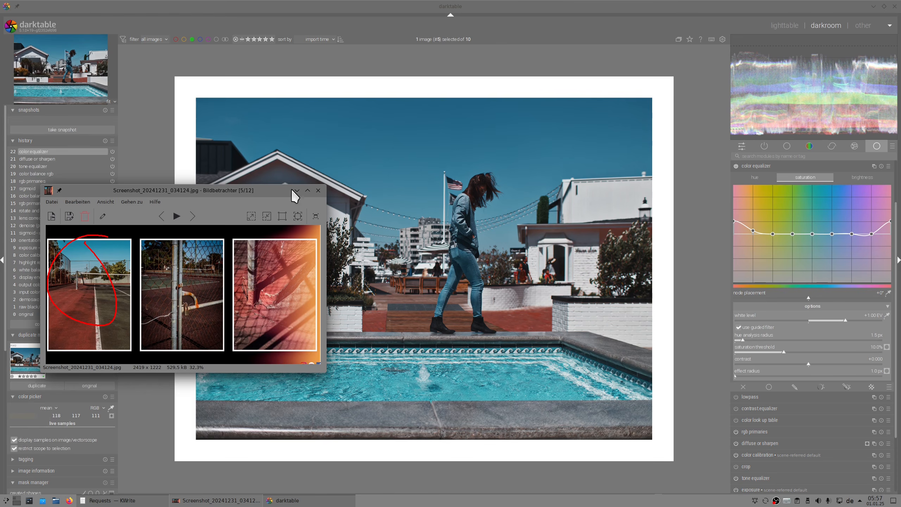
pyautogui.scroll(-1, 181, 242)
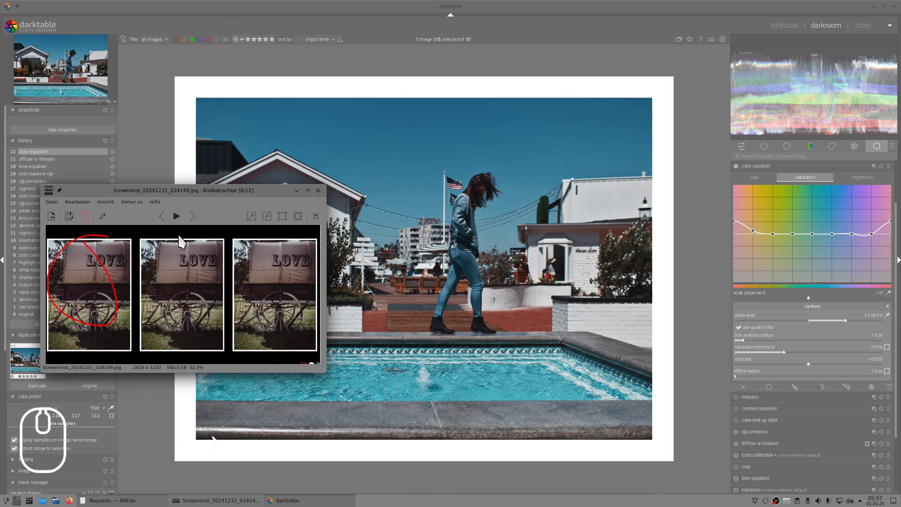
pyautogui.scroll(-1, 261, 229)
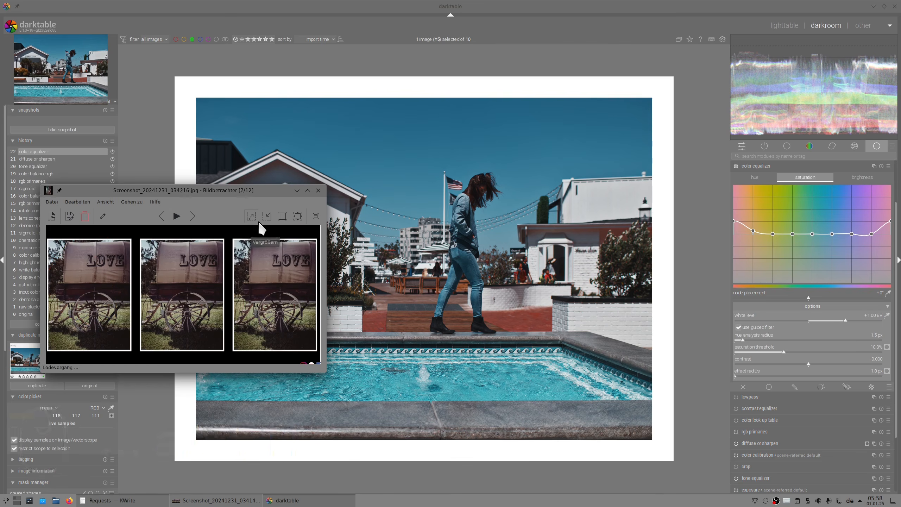
pyautogui.click(297, 190)
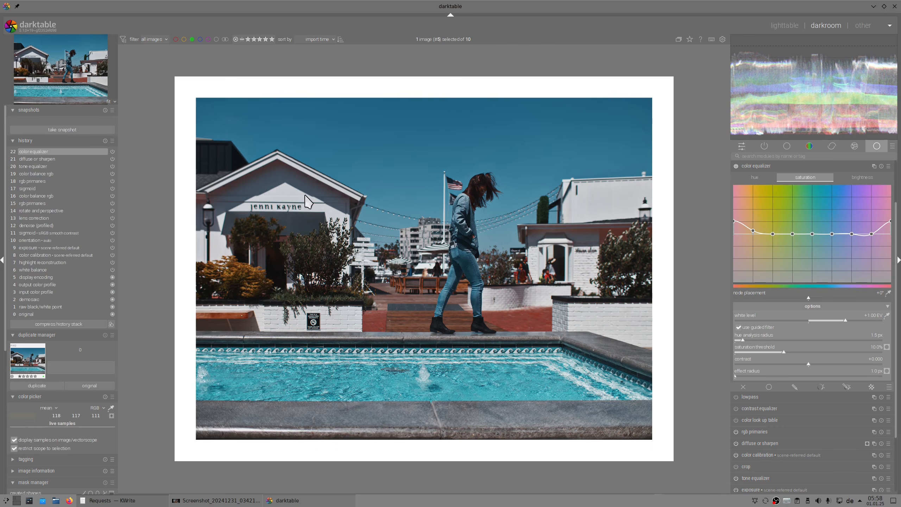
# Take a snapshot of the rotate and perspective history state, restore the color equalizer state, and sweep the split line to compare them.
pyautogui.click(29, 233)
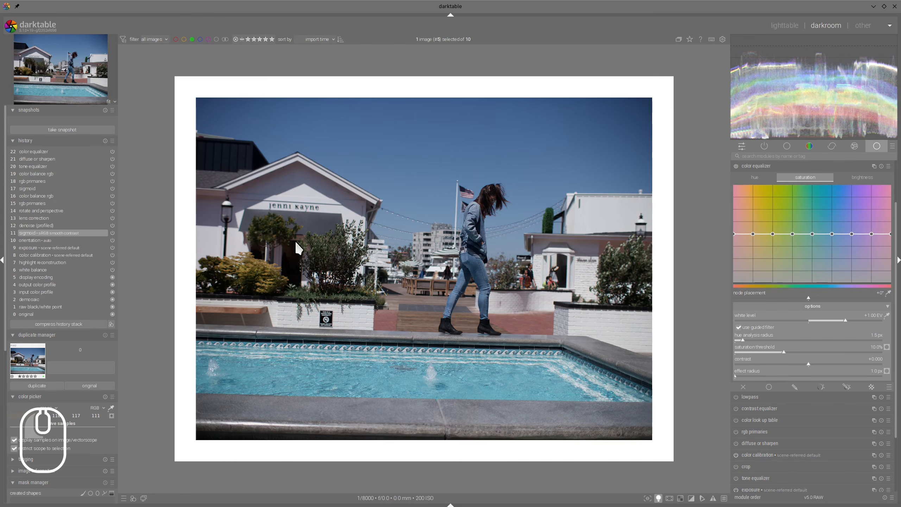
pyautogui.click(36, 210)
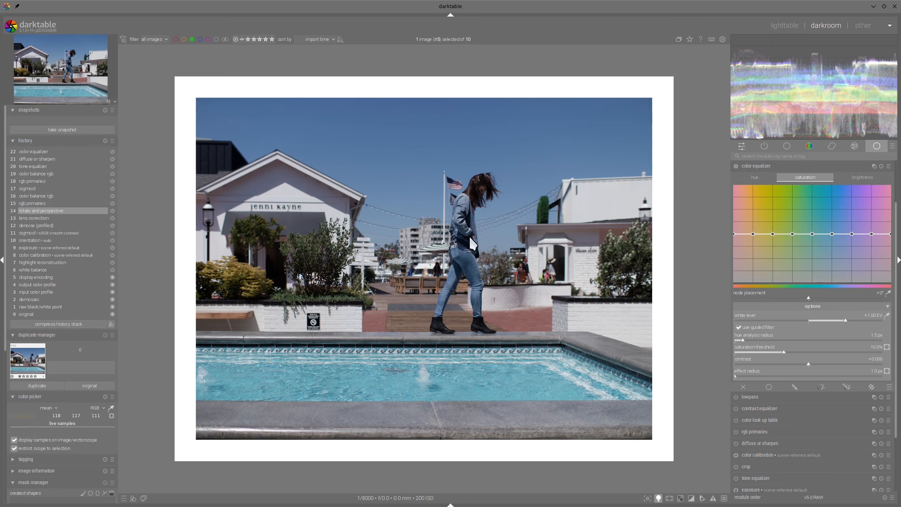
pyautogui.click(51, 128)
pyautogui.click(49, 153)
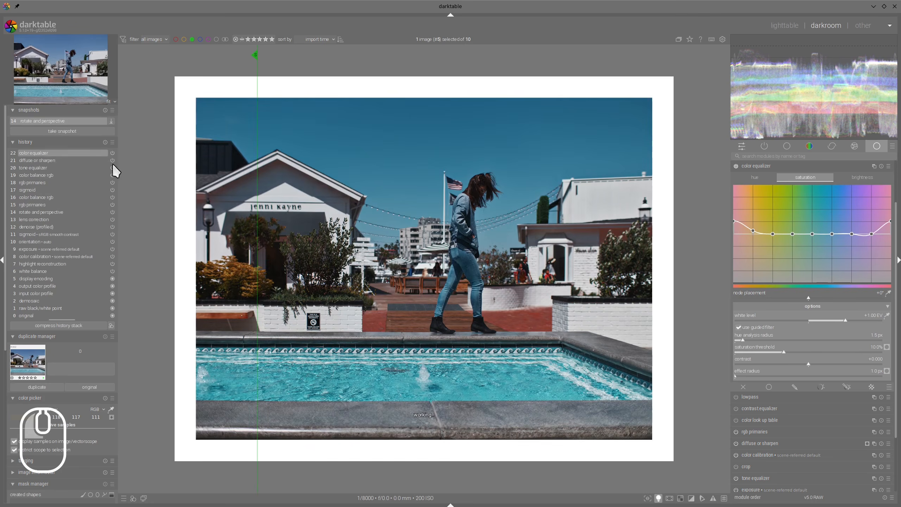
pyautogui.moveTo(257, 227); pyautogui.dragTo(147, 241)
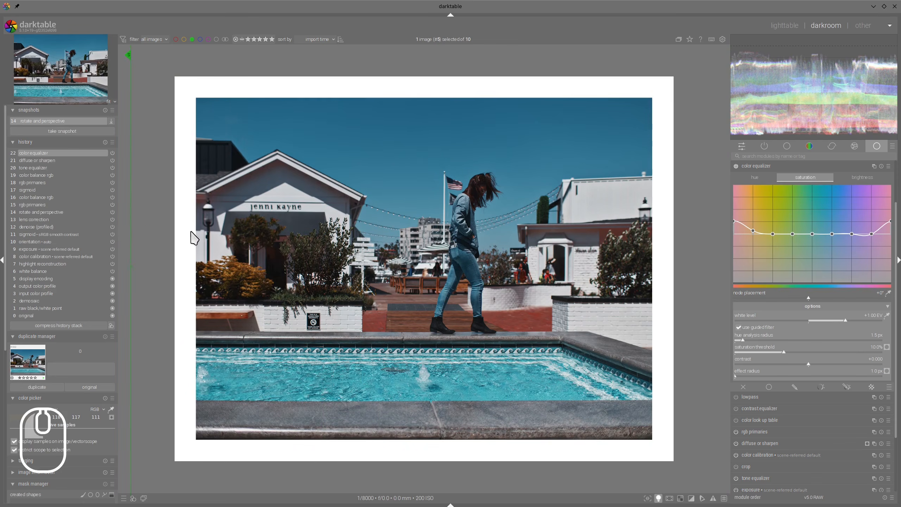
# In color balance rgb, raise the global offset luminance to about +1.61%, close the module, and compare the photo with the snapshot.
pyautogui.click(776, 165)
pyautogui.click(761, 213)
pyautogui.click(810, 177)
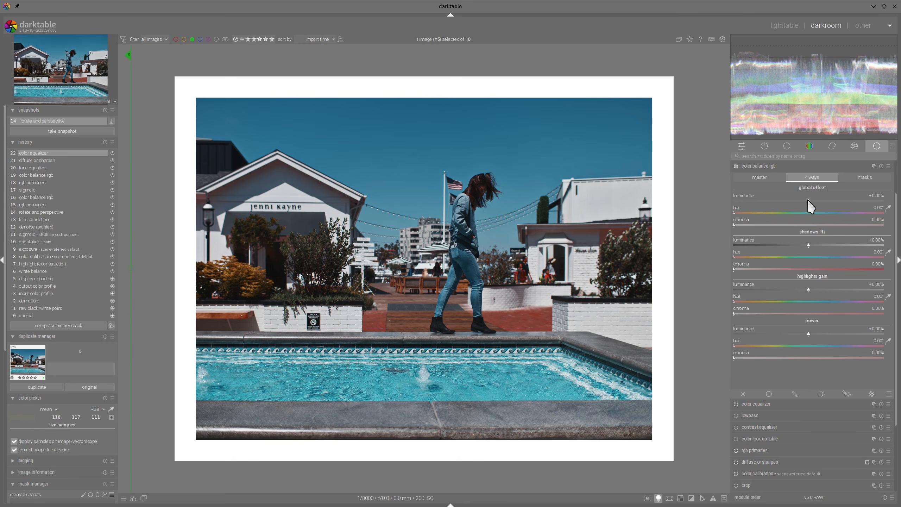
pyautogui.moveTo(807, 200); pyautogui.dragTo(837, 206)
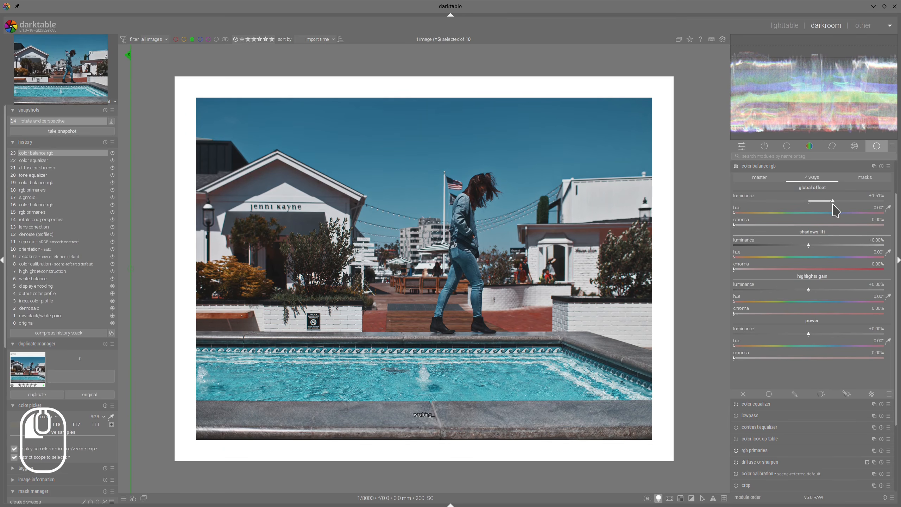
pyautogui.click(765, 167)
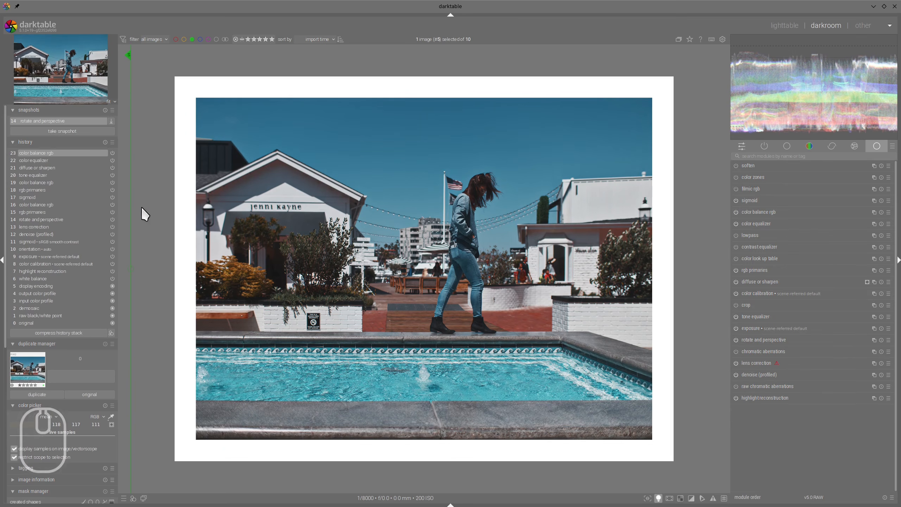
pyautogui.moveTo(133, 206)
pyautogui.mouseDown()
pyautogui.moveTo(618, 227)
pyautogui.moveTo(157, 207)
pyautogui.moveTo(738, 262)
pyautogui.moveTo(143, 196)
pyautogui.moveTo(508, 206)
pyautogui.moveTo(168, 214)
pyautogui.moveTo(661, 280)
pyautogui.moveTo(131, 208)
pyautogui.mouseUp()
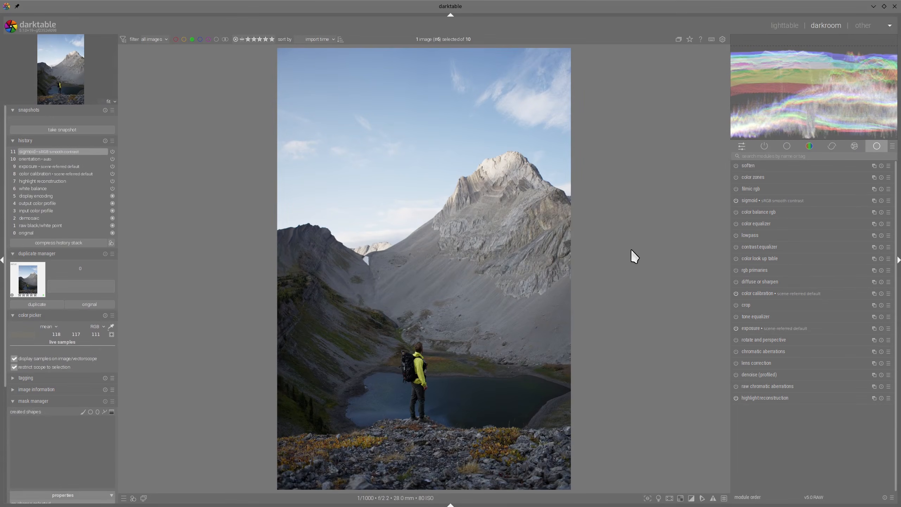
# Enable denoise (profiled) and lens correction on the mountain lake photo.
pyautogui.click(735, 374)
pyautogui.click(735, 363)
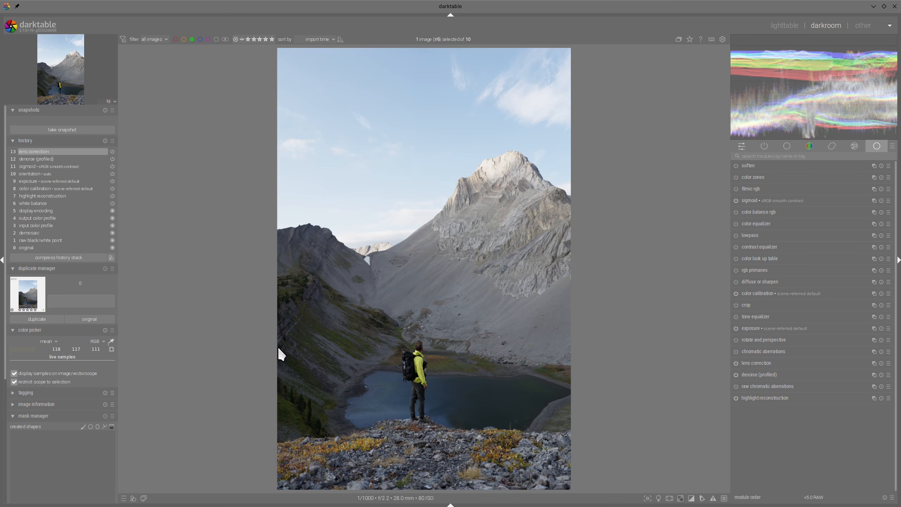
pyautogui.moveTo(279, 345)
pyautogui.mouseDown()
pyautogui.moveTo(452, 325)
pyautogui.moveTo(476, 429)
pyautogui.moveTo(285, 334)
pyautogui.moveTo(355, 319)
pyautogui.mouseUp()
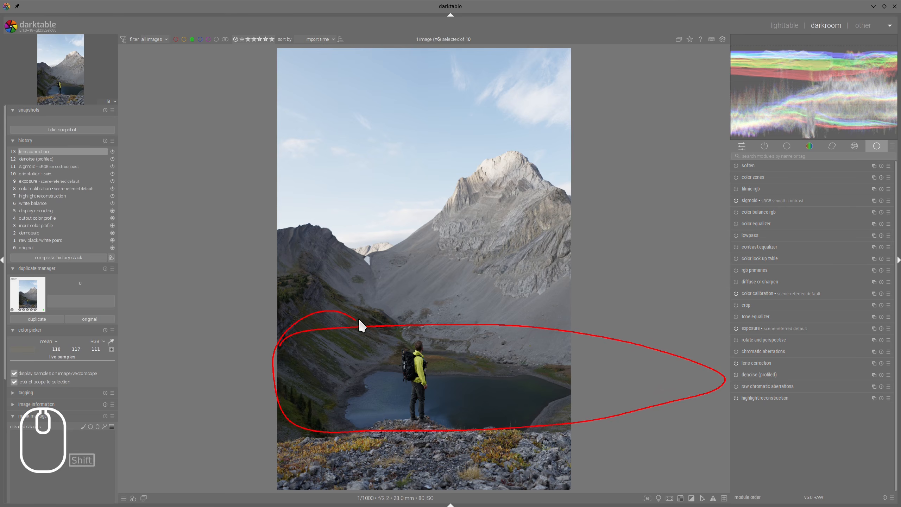
pyautogui.moveTo(430, 345)
pyautogui.mouseDown()
pyautogui.moveTo(511, 212)
pyautogui.moveTo(508, 223)
pyautogui.mouseUp()
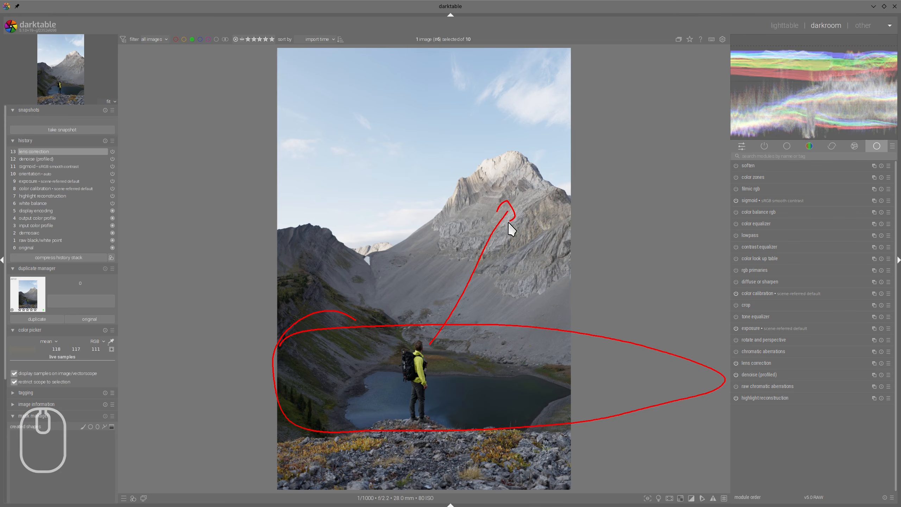
pyautogui.hotkey('alt', 'F11')
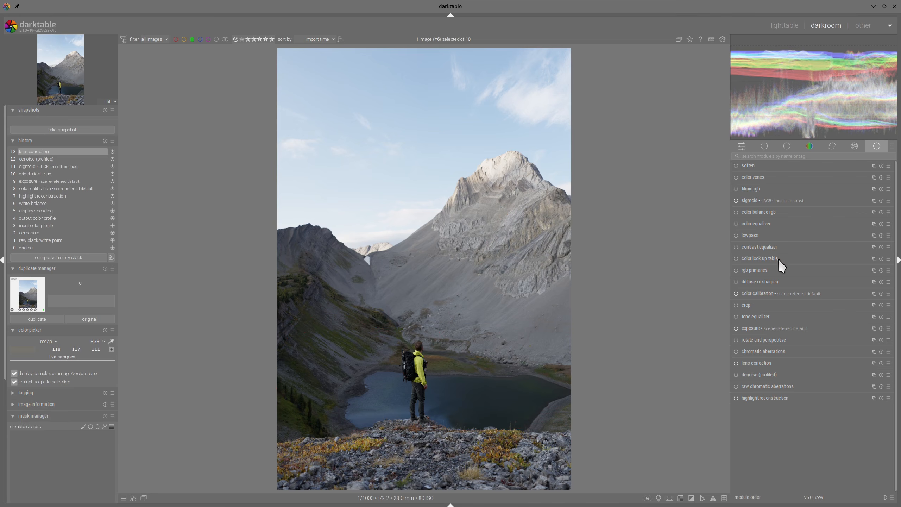
# Enable the tone equalizer, auto-adjust its mask exposure compensation, and pull down the highlight end of the curve to darken the sky.
pyautogui.click(735, 316)
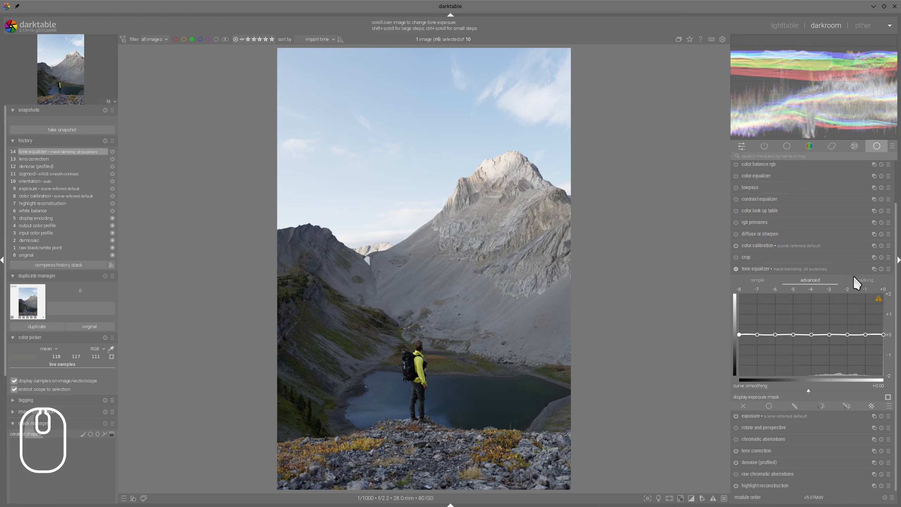
pyautogui.click(851, 282)
pyautogui.click(887, 373)
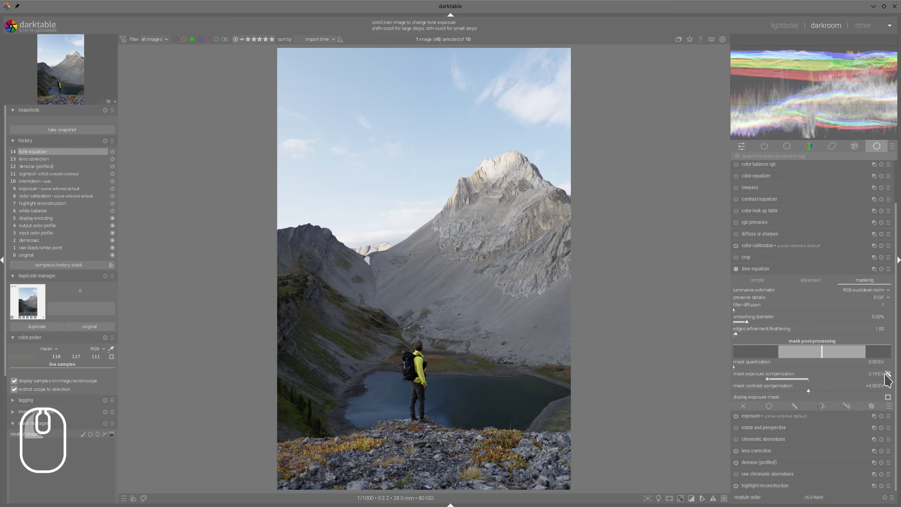
pyautogui.click(812, 281)
pyautogui.moveTo(861, 336)
pyautogui.mouseDown()
pyautogui.moveTo(859, 351)
pyautogui.moveTo(872, 344)
pyautogui.mouseUp()
pyautogui.moveTo(833, 323); pyautogui.dragTo(795, 319)
# Try guided filter detail preservation in the tone equalizer mask, with smoothing diameter about 9.22% and edges refinement/feathering about 12.69.
pyautogui.click(875, 281)
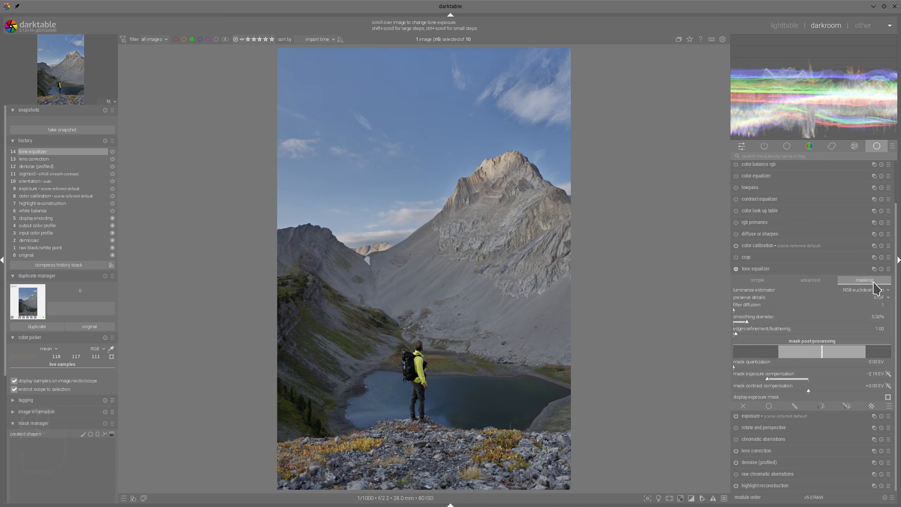
pyautogui.click(881, 300)
pyautogui.click(874, 286)
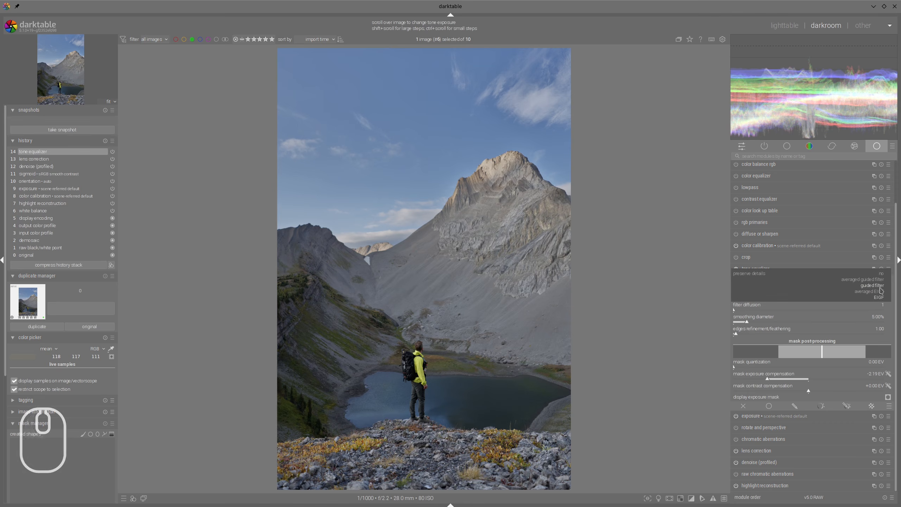
pyautogui.moveTo(793, 333); pyautogui.dragTo(885, 333)
pyautogui.moveTo(759, 321)
pyautogui.mouseDown()
pyautogui.moveTo(780, 325)
pyautogui.moveTo(764, 325)
pyautogui.mouseUp()
pyautogui.moveTo(866, 337); pyautogui.dragTo(768, 335)
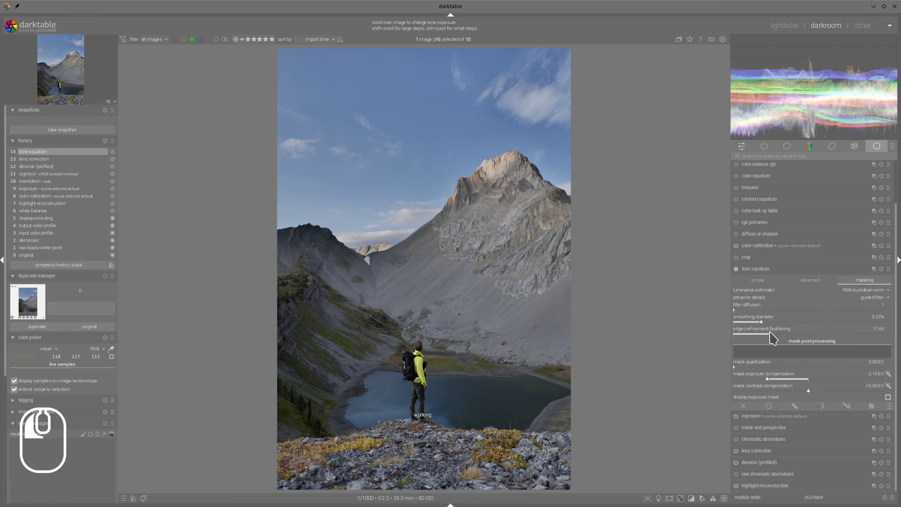
# Switch the mask's preserve details mode, set smoothing diameter to about 3.57% and feathering to about 6.63, and compare with the tone equalizer off.
pyautogui.click(875, 297)
pyautogui.click(876, 314)
pyautogui.moveTo(769, 334); pyautogui.dragTo(739, 322)
pyautogui.click(736, 269)
pyautogui.click(736, 268)
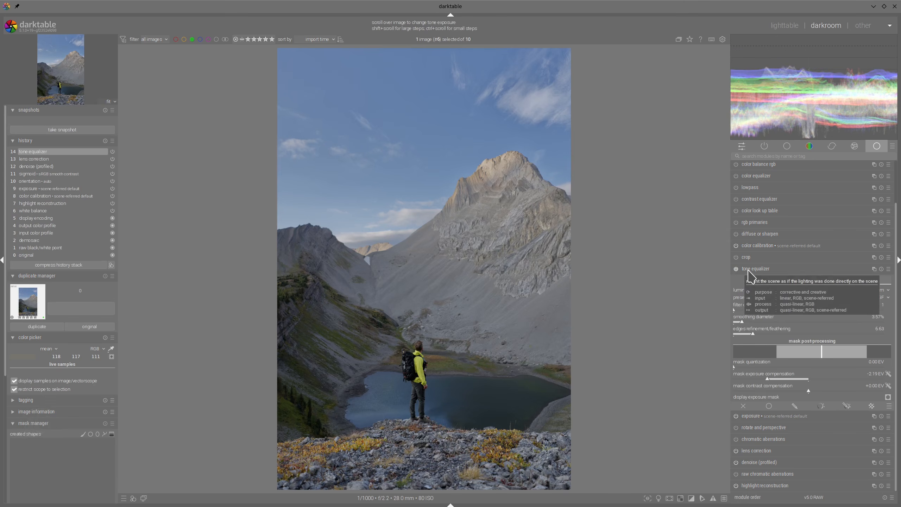
pyautogui.click(748, 270)
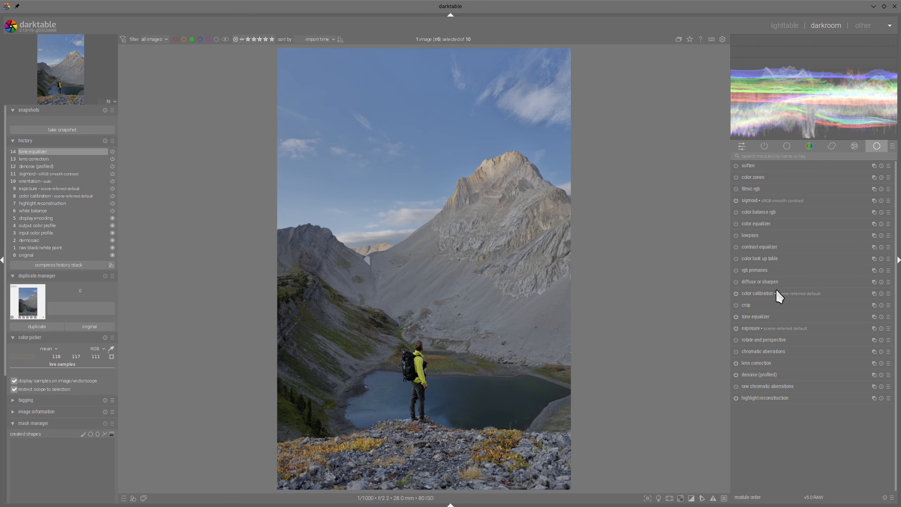
# Add a new color calibration instance and set its brightness input B to about -0.565 and input R to about +0.4.
pyautogui.click(873, 294)
pyautogui.click(854, 304)
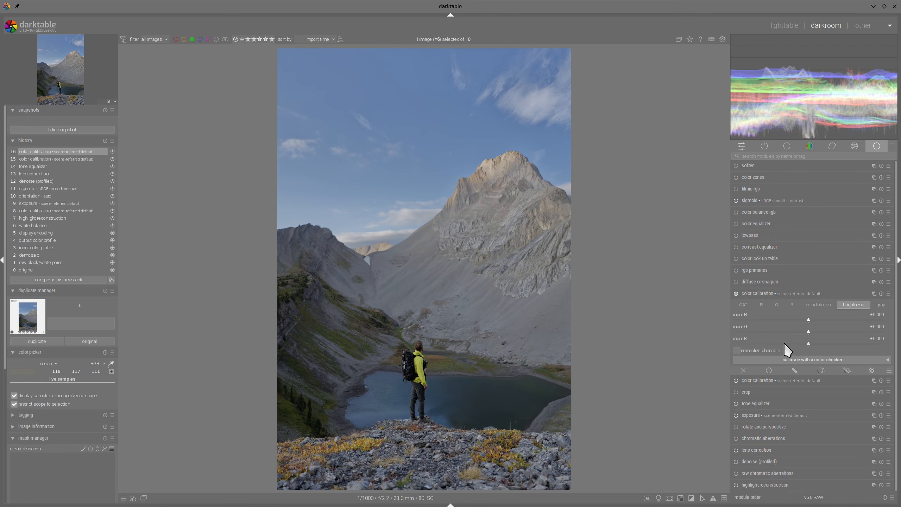
pyautogui.click(772, 343)
pyautogui.moveTo(771, 343); pyautogui.dragTo(767, 344)
pyautogui.click(829, 319)
pyautogui.moveTo(830, 319); pyautogui.dragTo(832, 318)
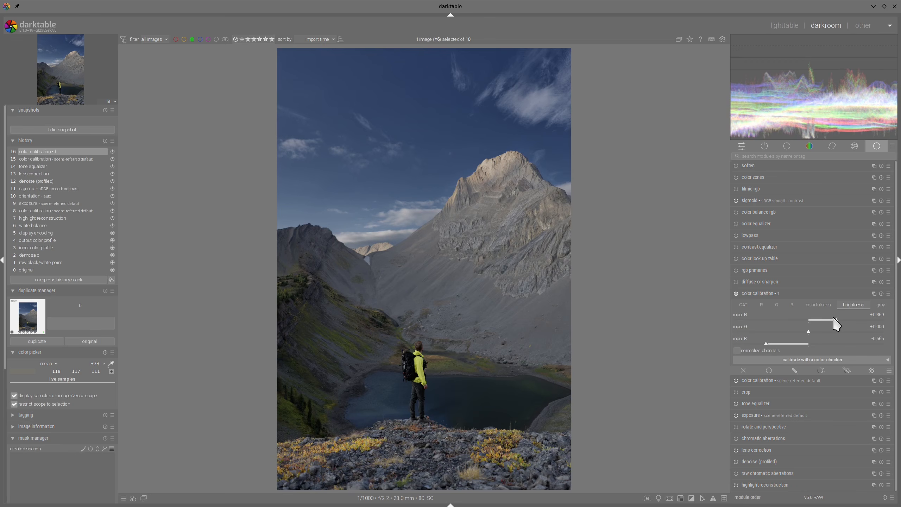
pyautogui.moveTo(835, 317); pyautogui.dragTo(838, 317)
pyautogui.click(759, 294)
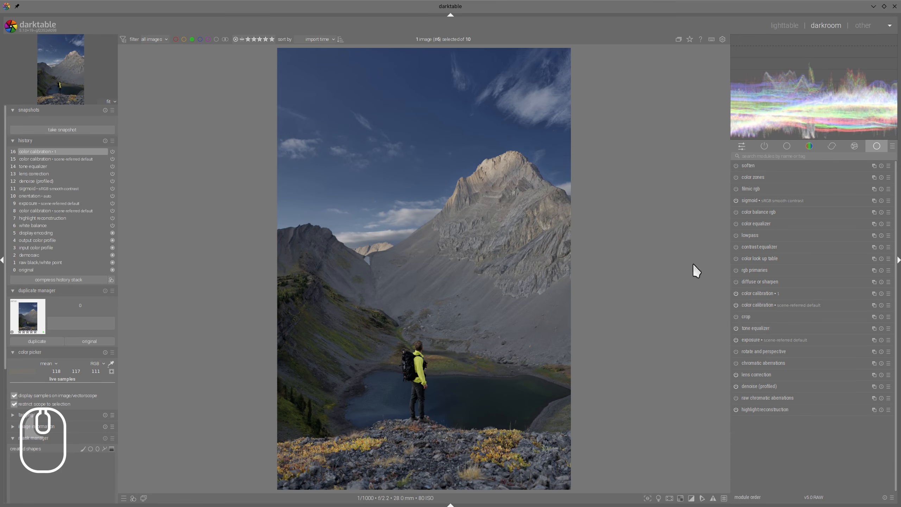
# Enable color balance rgb and set perceptual brilliance highlights to about +26.17%, shadows to -15.42% and mid-tones to +8.88%.
pyautogui.click(735, 212)
pyautogui.click(756, 211)
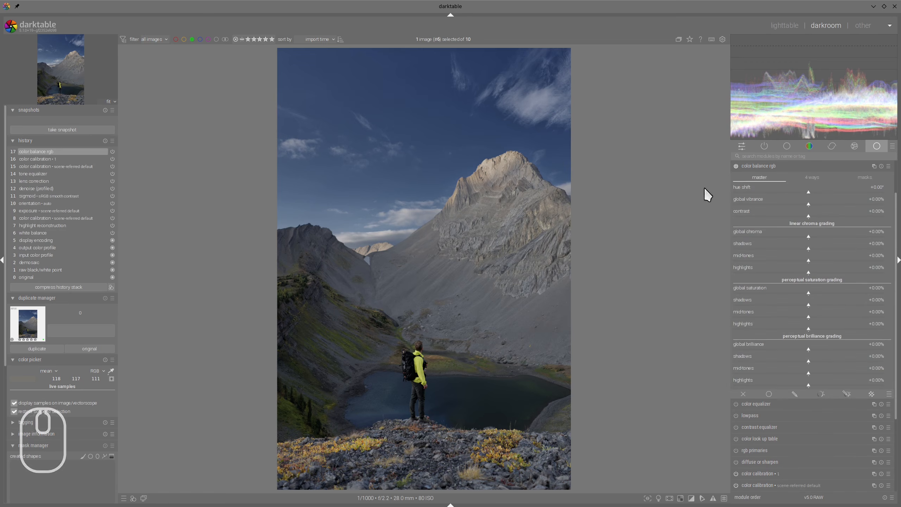
pyautogui.click(823, 383)
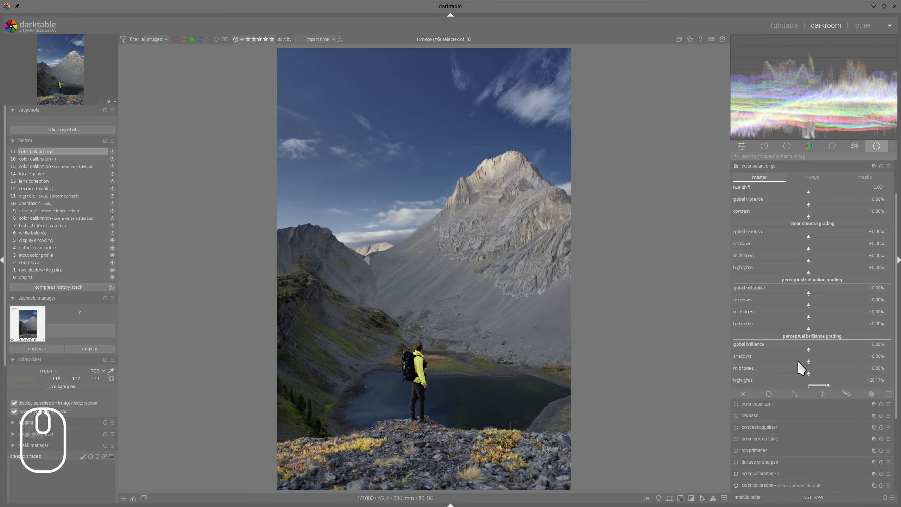
pyautogui.click(798, 361)
pyautogui.click(815, 372)
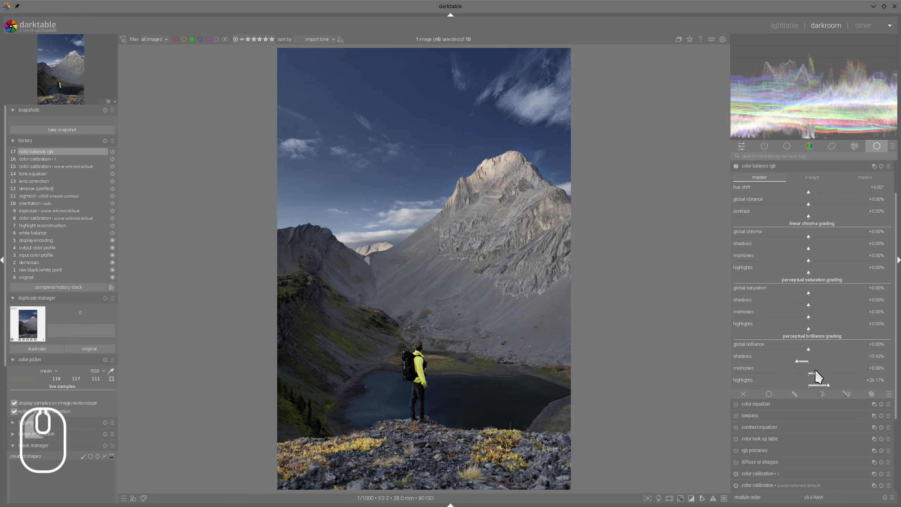
# Raise perceptual saturation shadows to about +31.78% and mid-tones to +19.63%, set global vibrance to about +10.75%, and collapse the module.
pyautogui.click(831, 304)
pyautogui.click(822, 315)
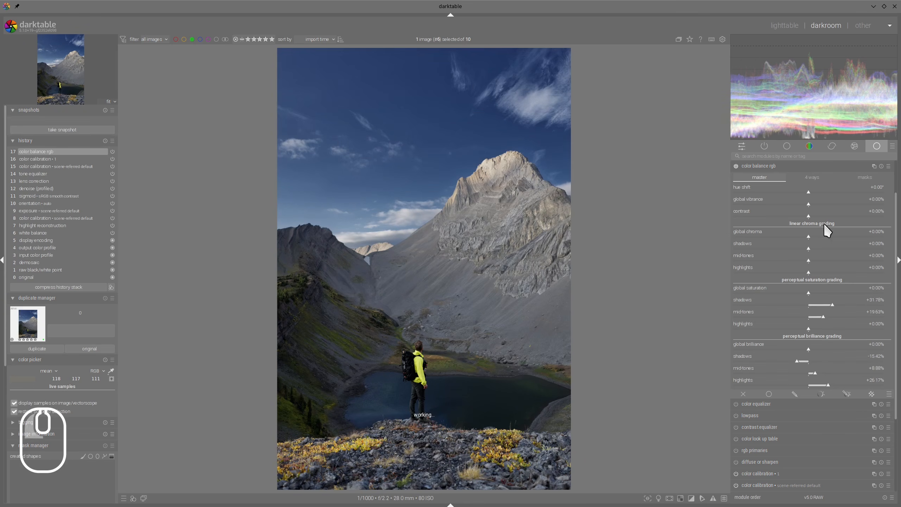
pyautogui.click(824, 204)
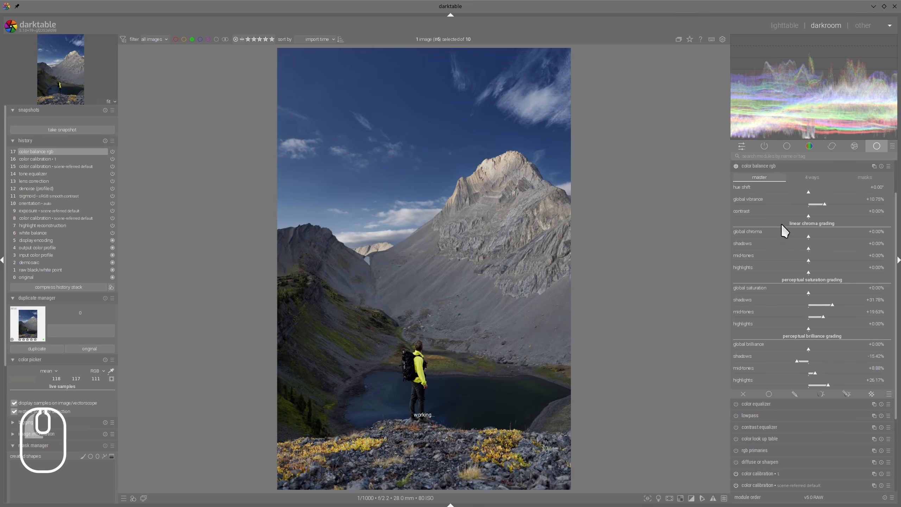
pyautogui.click(760, 166)
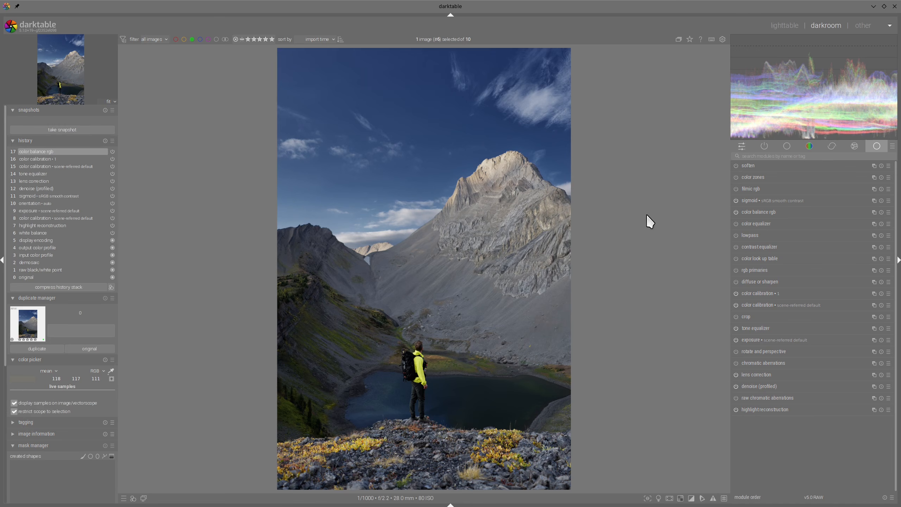
# Enable rgb primaries, test a blue hue of about -17.1°, bring it back to about -0.7°, and show the vectorscope.
pyautogui.click(735, 269)
pyautogui.click(768, 270)
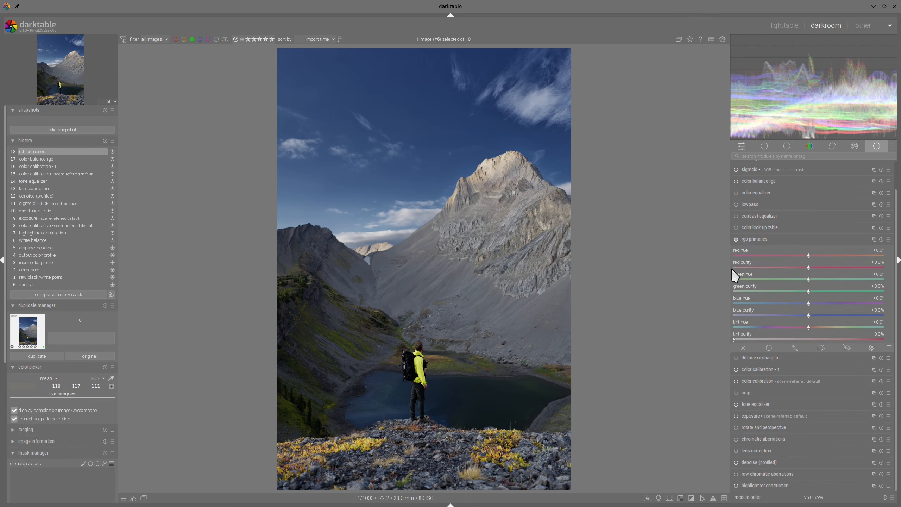
pyautogui.moveTo(809, 303); pyautogui.dragTo(744, 305)
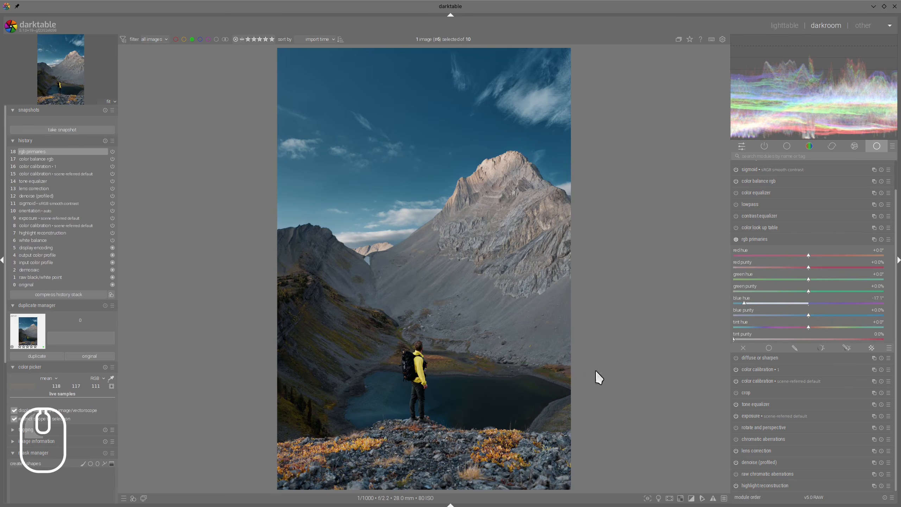
pyautogui.click(805, 302)
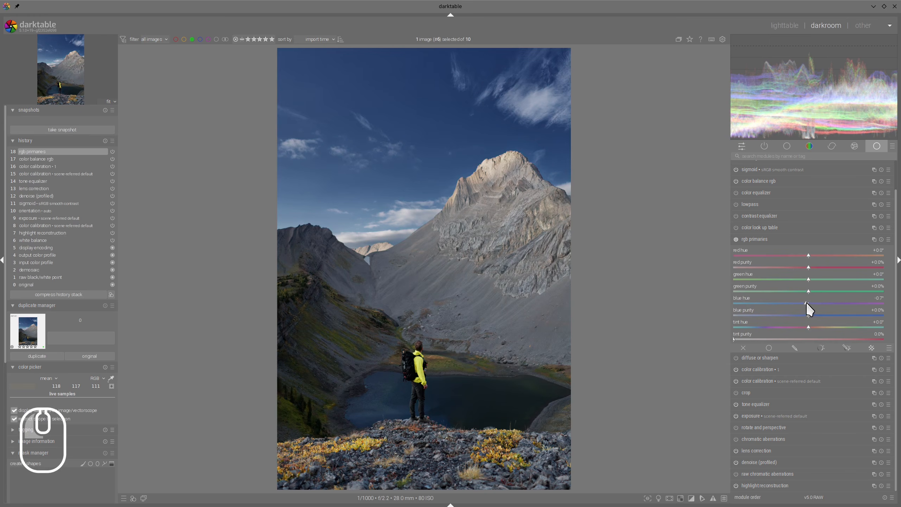
pyautogui.click(734, 39)
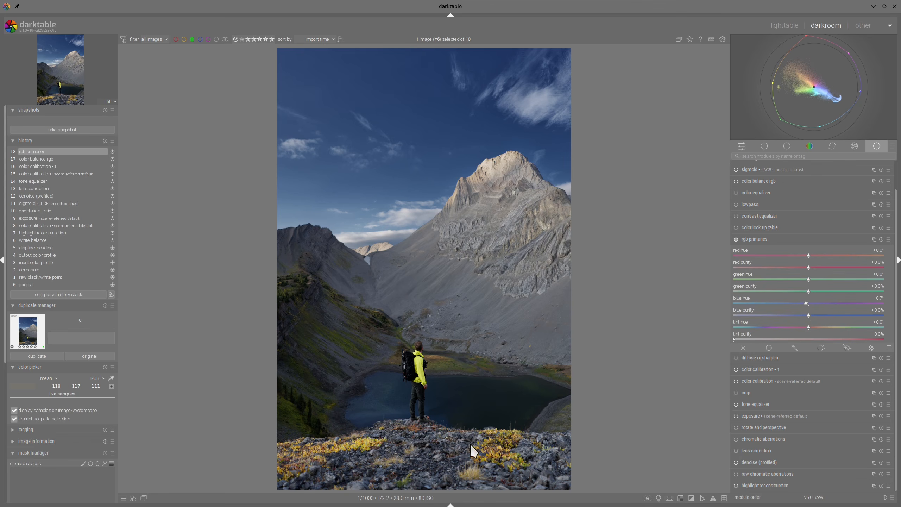
# In rgb primaries, set blue hue to about -15.7°, green hue to +11.0° and red hue to +5.7°, and collapse the module.
pyautogui.moveTo(805, 304); pyautogui.dragTo(748, 309)
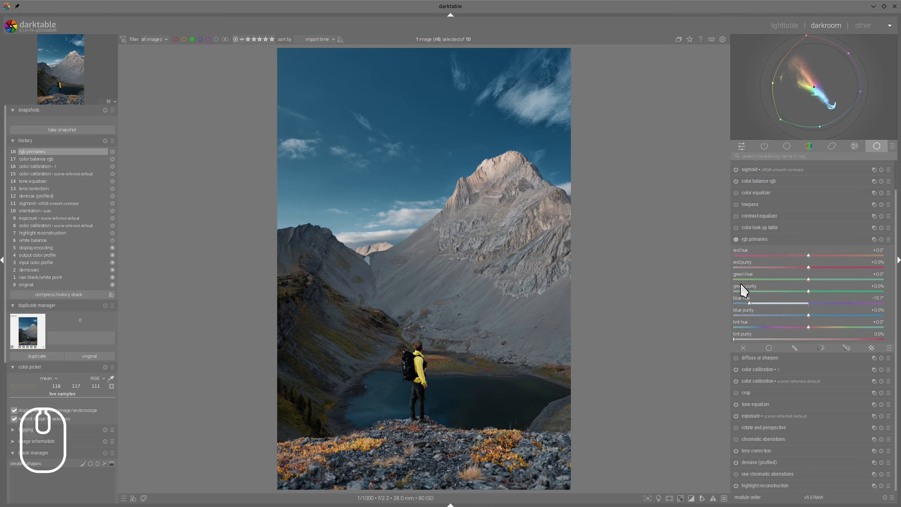
pyautogui.moveTo(806, 276); pyautogui.dragTo(831, 257)
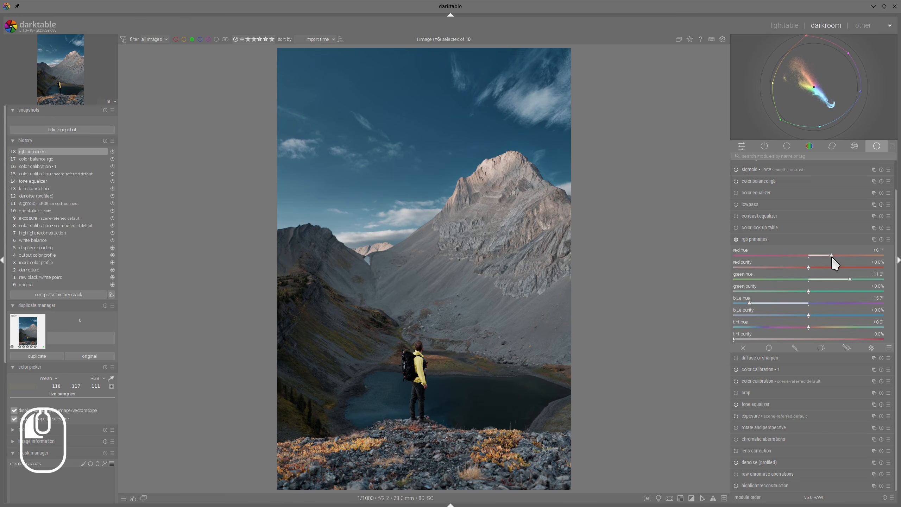
pyautogui.moveTo(829, 256); pyautogui.dragTo(830, 256)
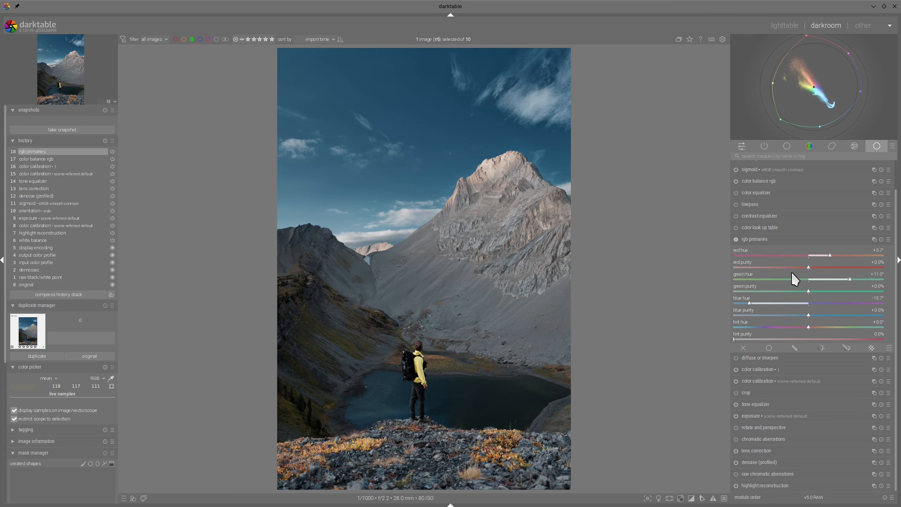
pyautogui.click(761, 235)
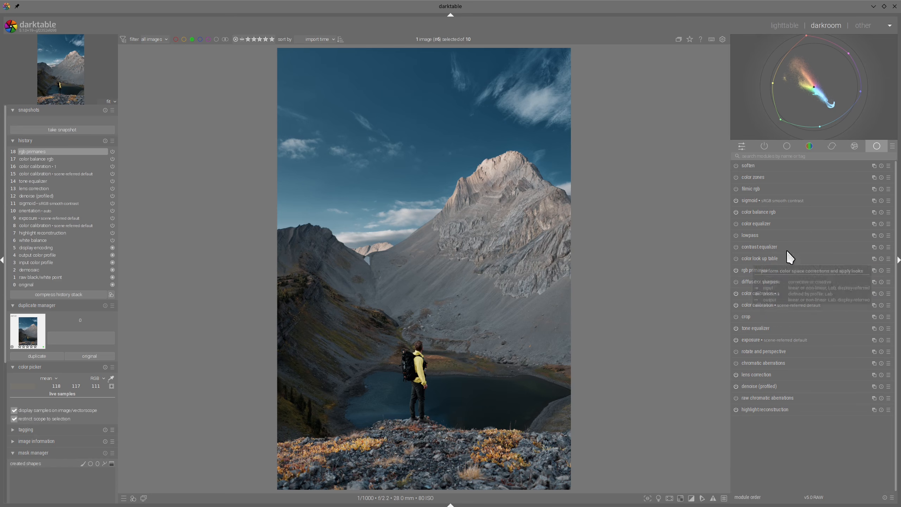
# In the color balance rgb masks, set highlights fall-off to about 171%, mask middle-gray fulcrum to about 25% and shadows fall-off to about 36.45%.
pyautogui.click(759, 211)
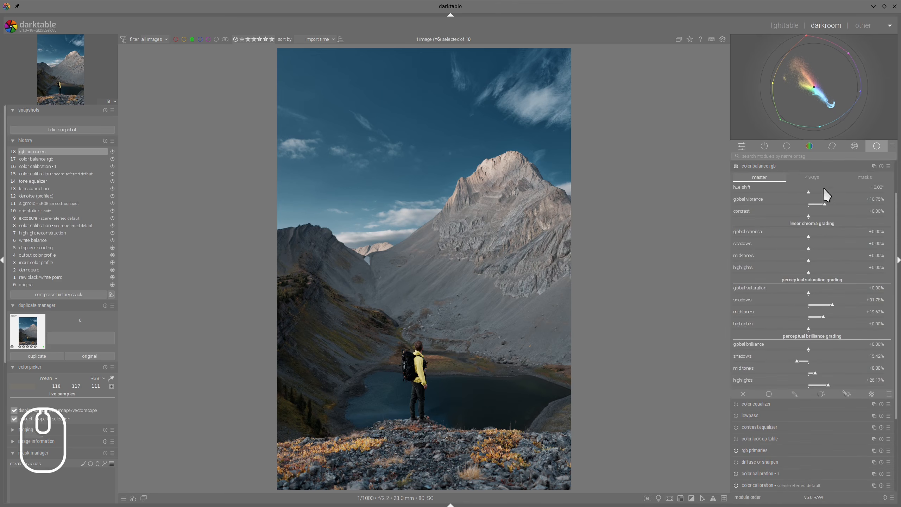
pyautogui.click(866, 176)
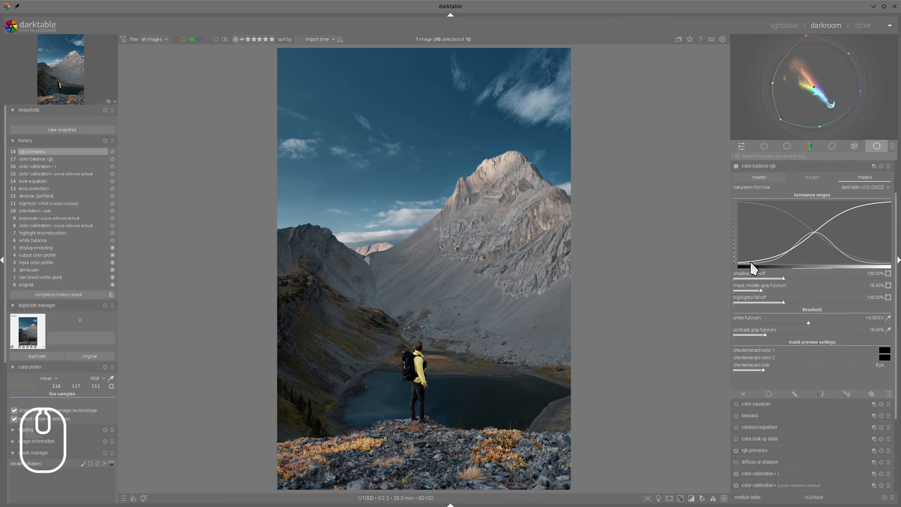
pyautogui.moveTo(784, 301); pyautogui.dragTo(819, 301)
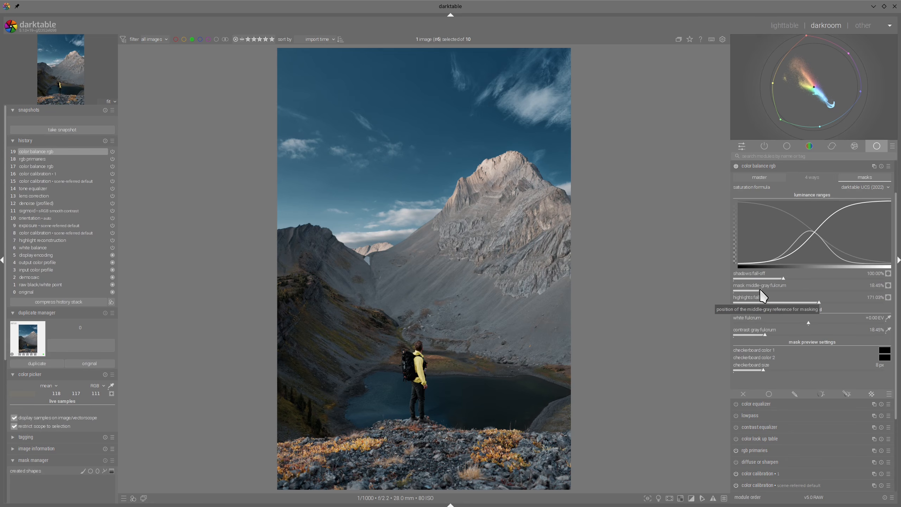
pyautogui.moveTo(759, 291)
pyautogui.mouseDown()
pyautogui.moveTo(773, 291)
pyautogui.moveTo(751, 278)
pyautogui.mouseUp()
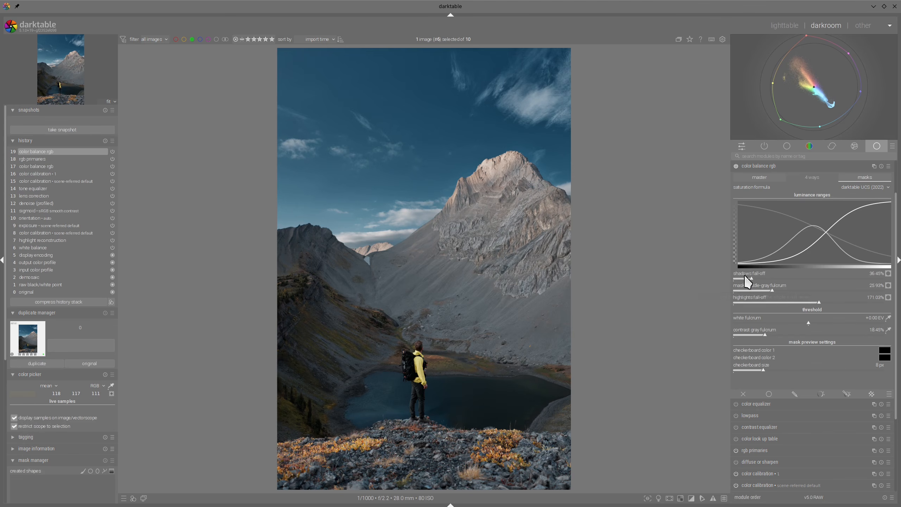
pyautogui.click(756, 164)
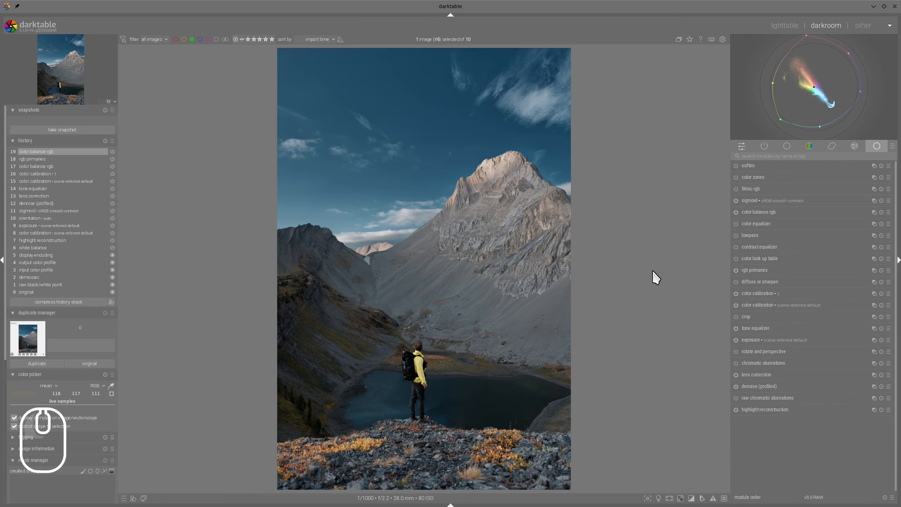
# Turn on color assessment mode and raise the color balance rgb global brilliance to about +7.5%.
pyautogui.click(659, 497)
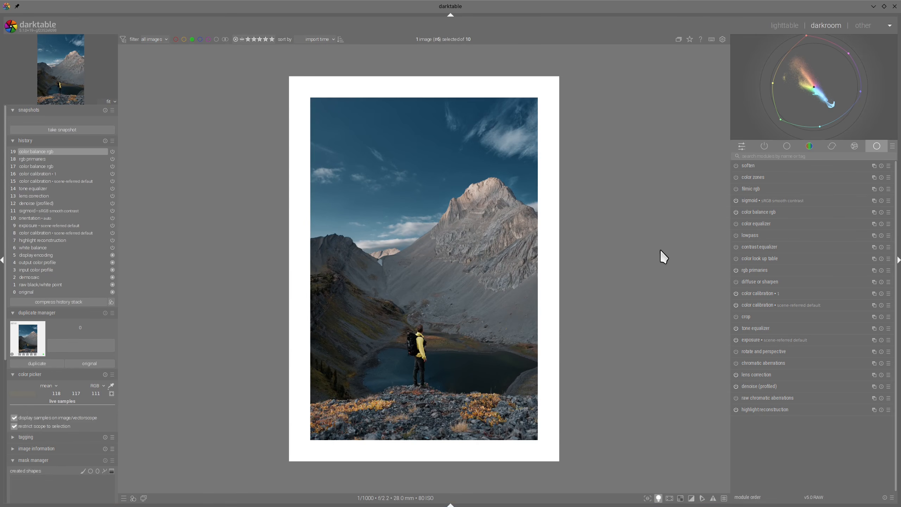
pyautogui.click(759, 211)
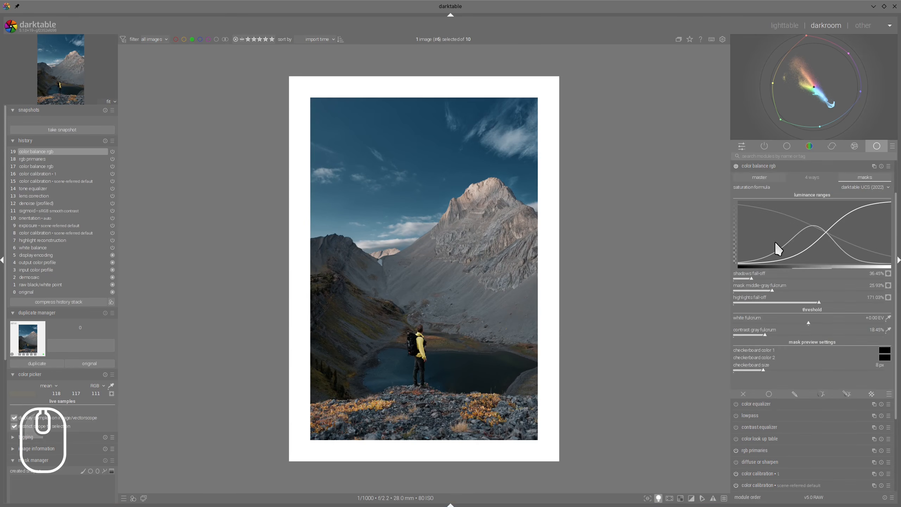
pyautogui.click(760, 177)
pyautogui.click(815, 348)
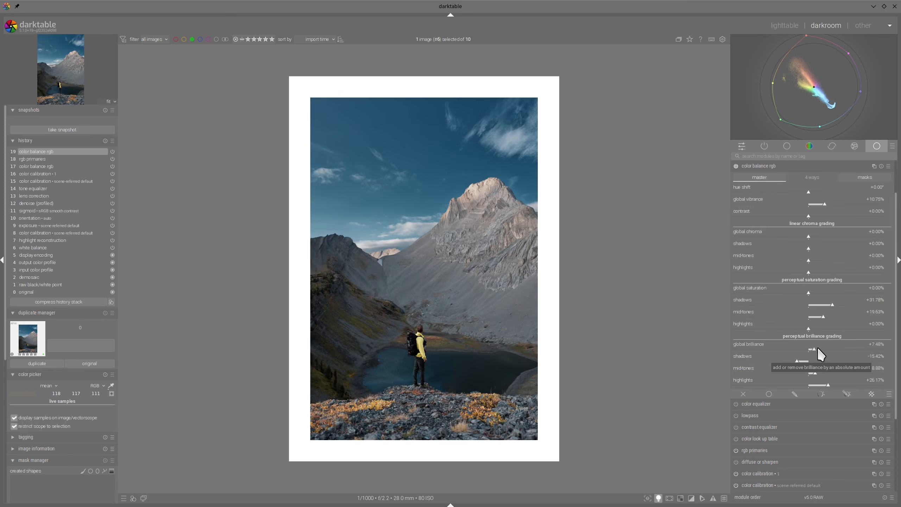
pyautogui.click(816, 347)
pyautogui.click(760, 168)
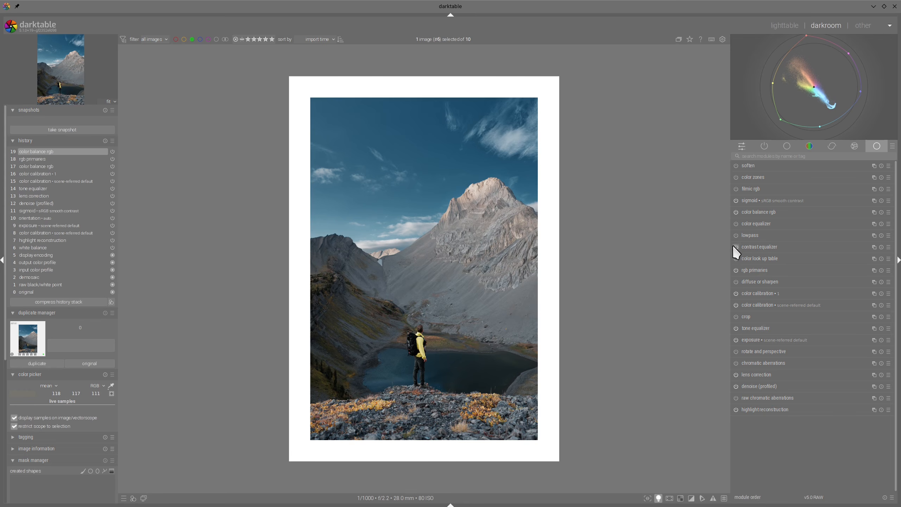
# Enable the color equalizer, raise the saturation of the red node, and collapse the module.
pyautogui.click(735, 223)
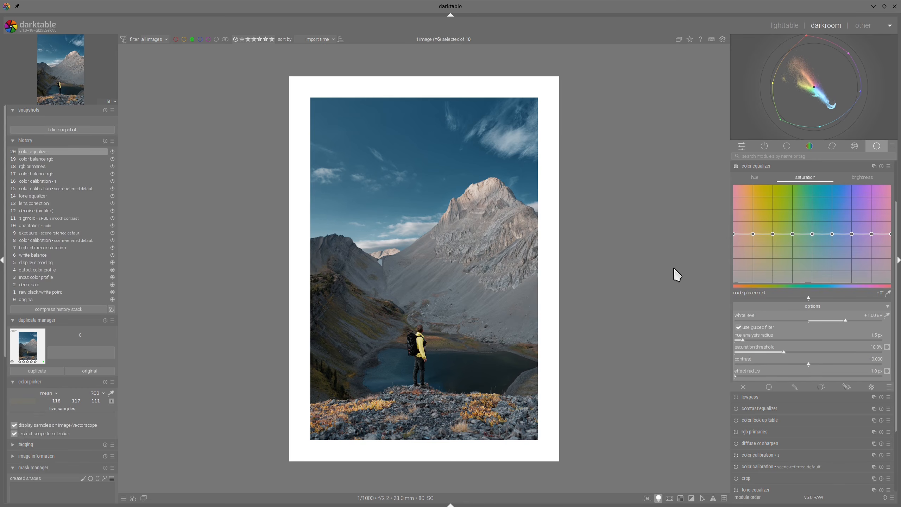
pyautogui.moveTo(733, 233)
pyautogui.mouseDown()
pyautogui.moveTo(751, 229)
pyautogui.moveTo(733, 219)
pyautogui.mouseUp()
pyautogui.click(754, 166)
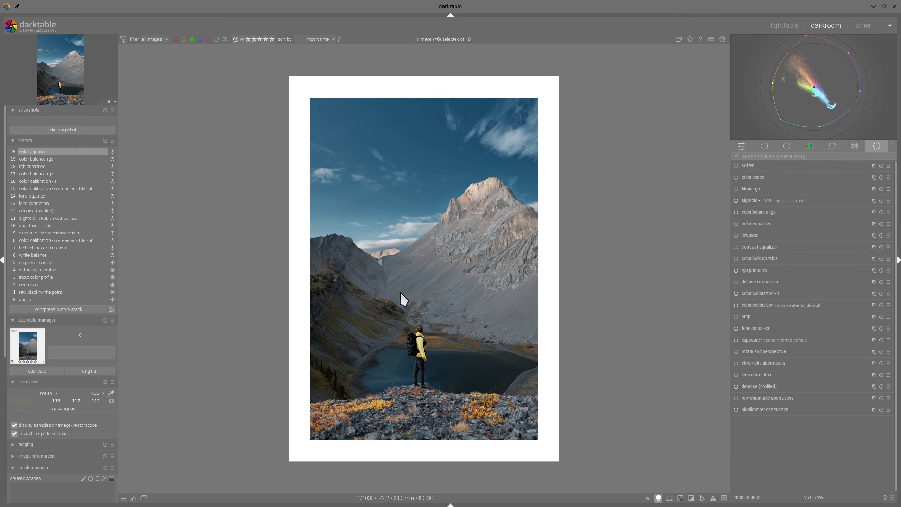
# In sigmoid, set target black to about 0.12% and target white to about 90%, switch the scope to waveform, and collapse the module.
pyautogui.click(742, 199)
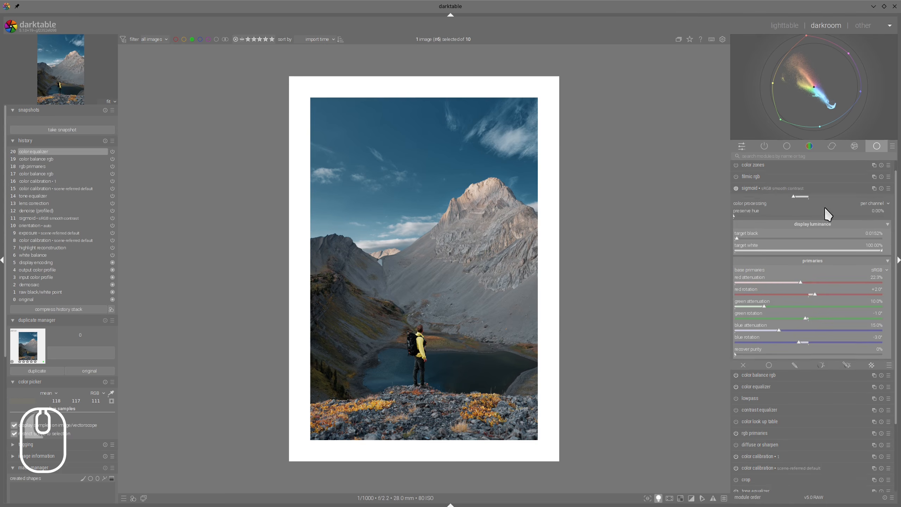
pyautogui.click(750, 236)
pyautogui.moveTo(881, 248); pyautogui.dragTo(851, 248)
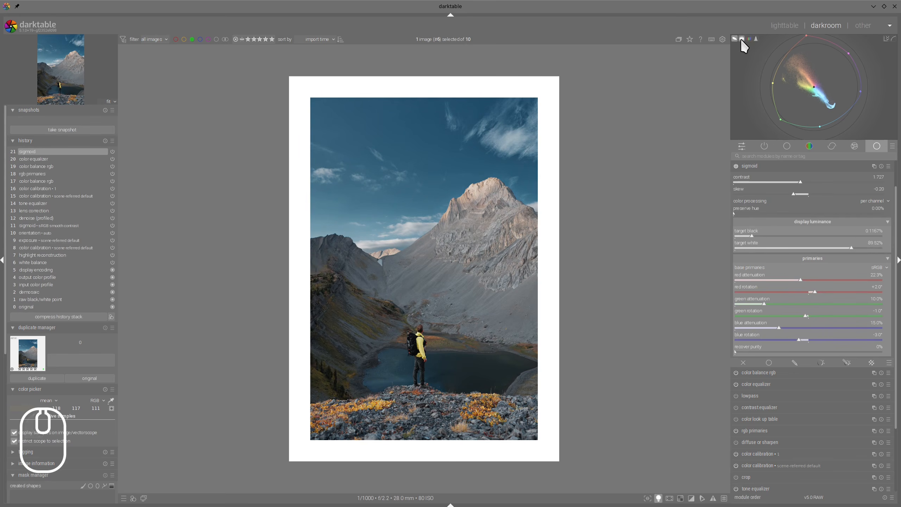
pyautogui.click(740, 39)
pyautogui.moveTo(749, 235); pyautogui.dragTo(760, 237)
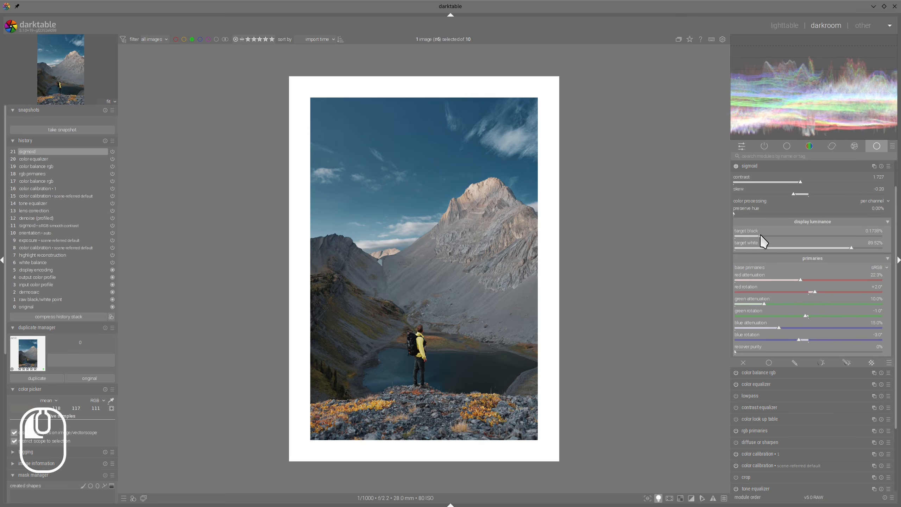
pyautogui.click(759, 164)
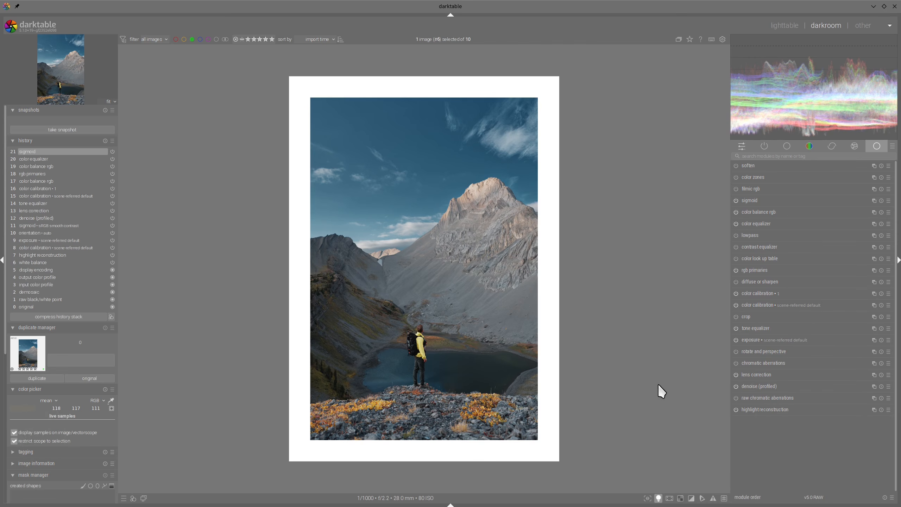
# Enable diffuse or sharpen with the extra contrast preset, lower its blend opacity to about 47%, and collapse the module.
pyautogui.scroll(2, 434, 354)
pyautogui.scroll(-2, 434, 353)
pyautogui.click(735, 282)
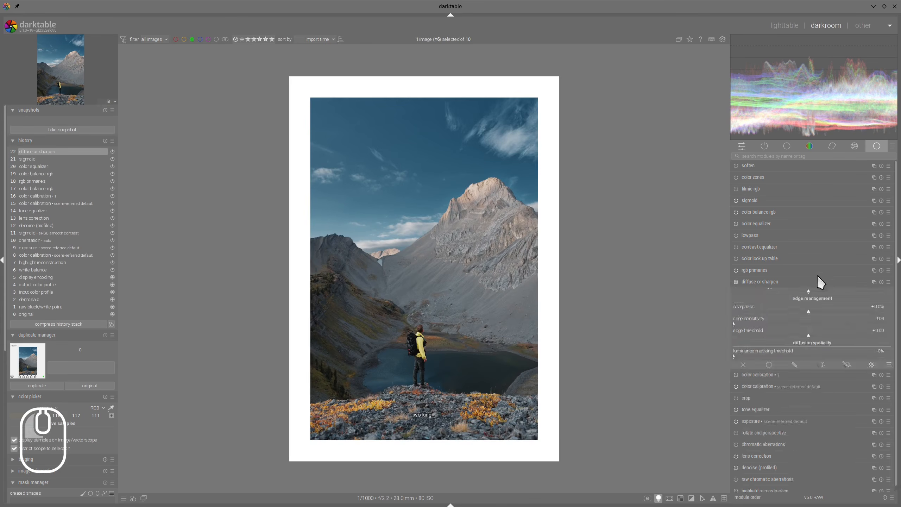
pyautogui.click(797, 280)
pyautogui.click(888, 166)
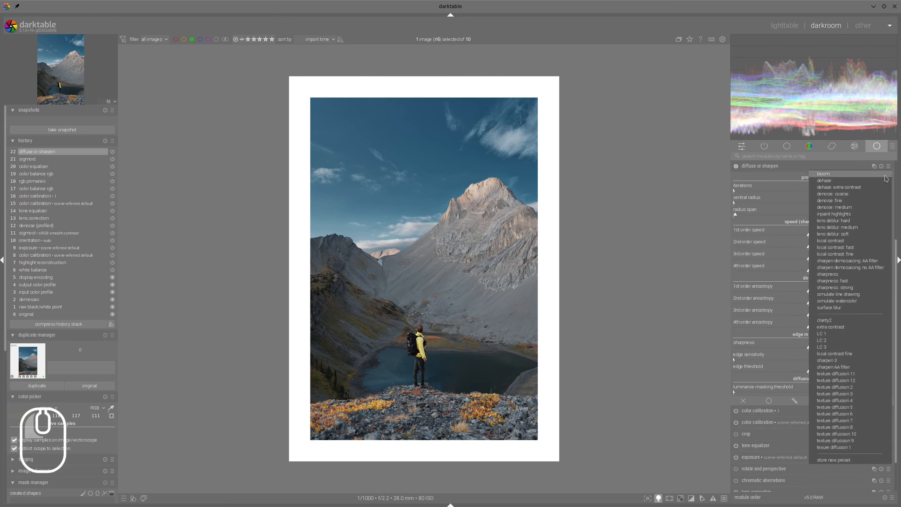
pyautogui.click(830, 327)
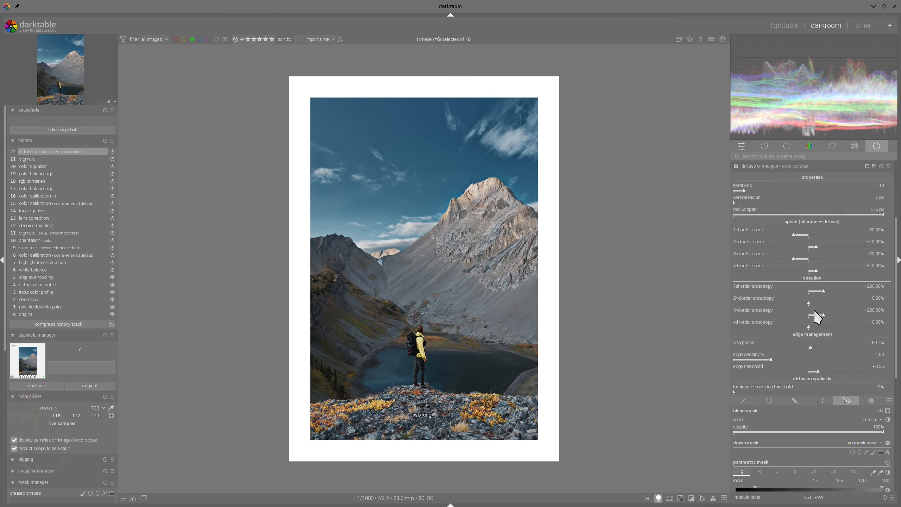
pyautogui.click(800, 430)
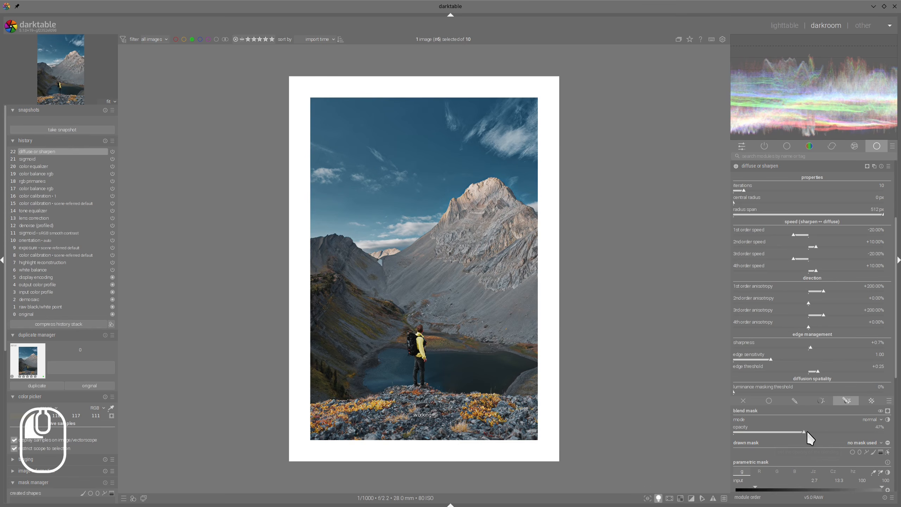
pyautogui.click(760, 166)
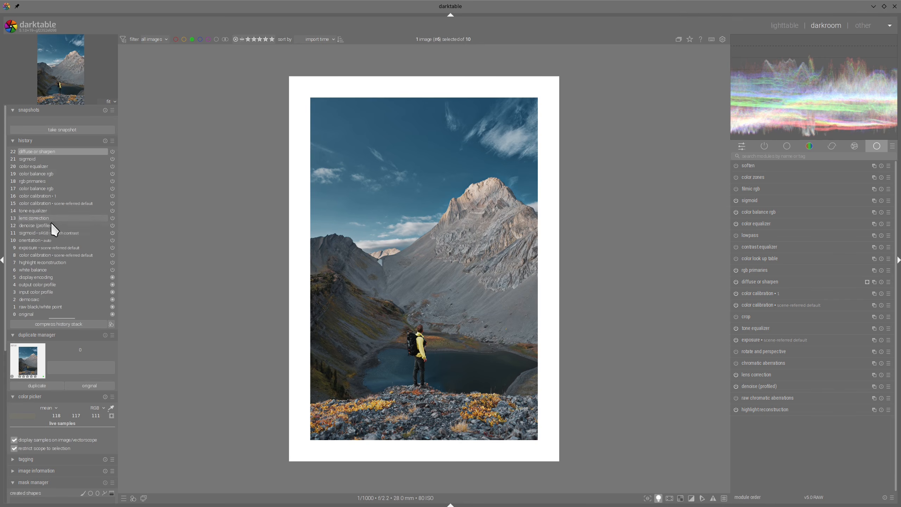
# Take a snapshot of the lens correction history state, activate it for comparison, and return to the latest diffuse or sharpen state.
pyautogui.click(39, 219)
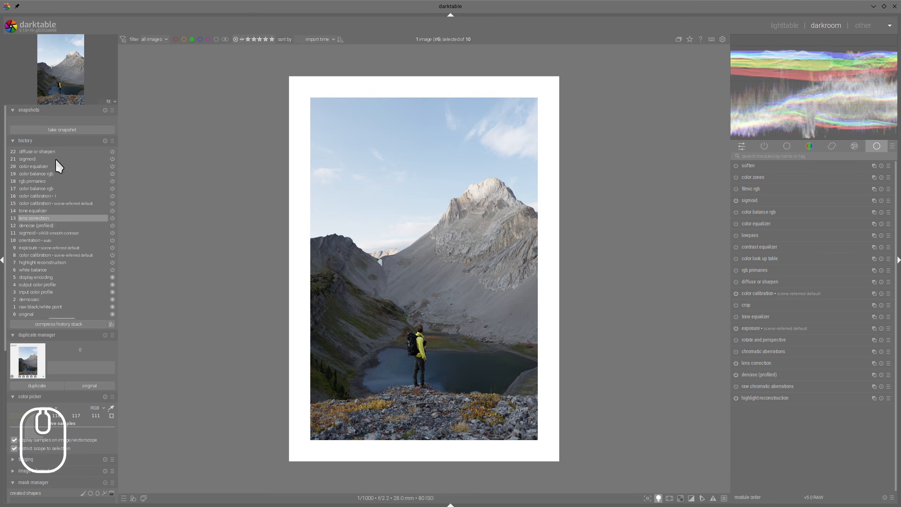
pyautogui.click(58, 128)
pyautogui.click(42, 120)
pyautogui.click(34, 153)
# Sweep the snapshot split line across the photo to compare before and after, and turn off color assessment mode.
pyautogui.moveTo(248, 193); pyautogui.dragTo(552, 235)
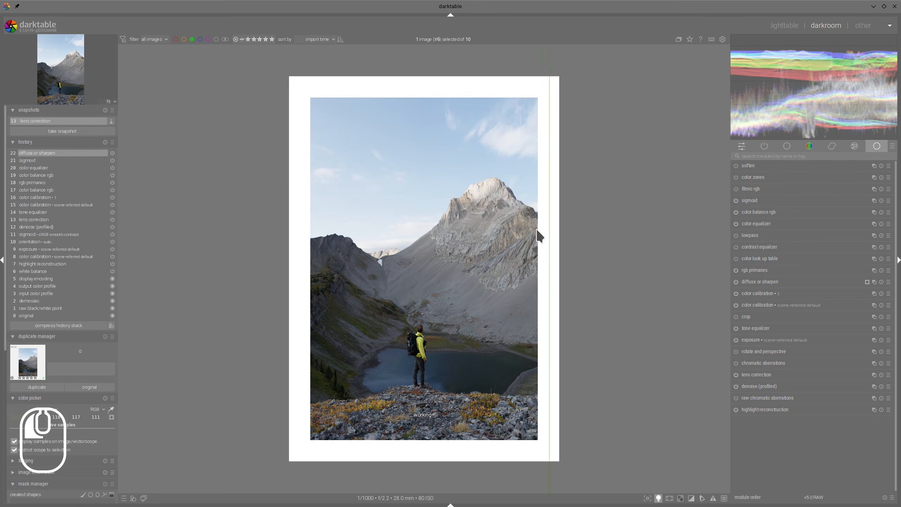
pyautogui.click(657, 497)
pyautogui.moveTo(288, 231); pyautogui.dragTo(246, 245)
# Switch to the image viewer, browse the reference screenshots up to the red truck images, and close the viewer.
pyautogui.moveTo(201, 503)
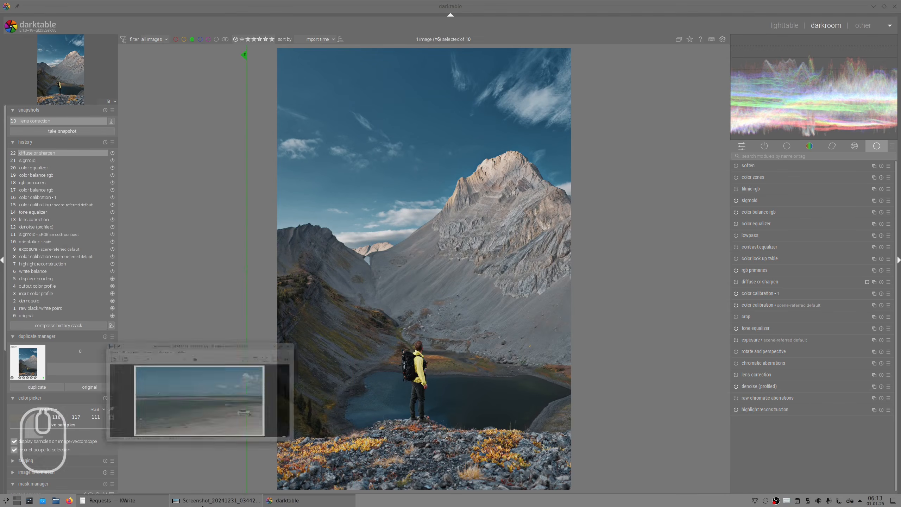
pyautogui.moveTo(245, 185); pyautogui.dragTo(162, 129)
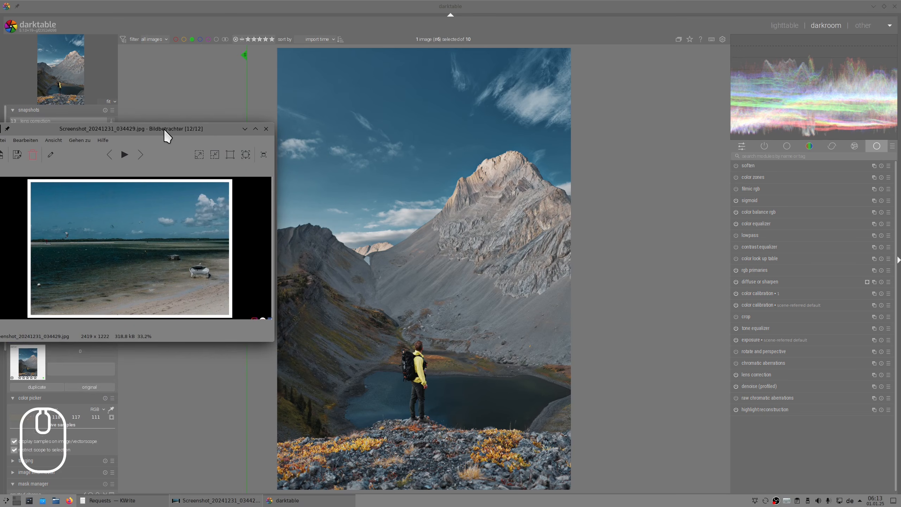
pyautogui.press('Right')
pyautogui.press('Right')
pyautogui.press('Right')
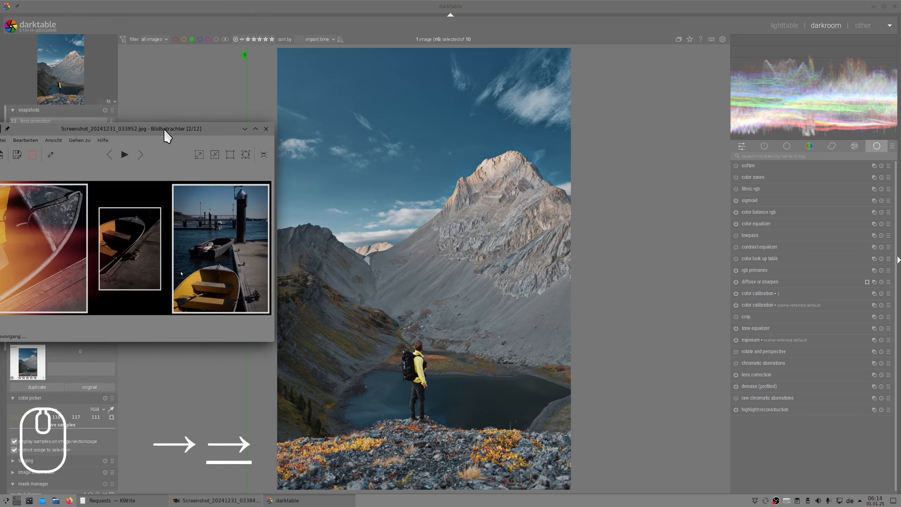
pyautogui.press('Right')
pyautogui.press('Right')
pyautogui.press('Right')
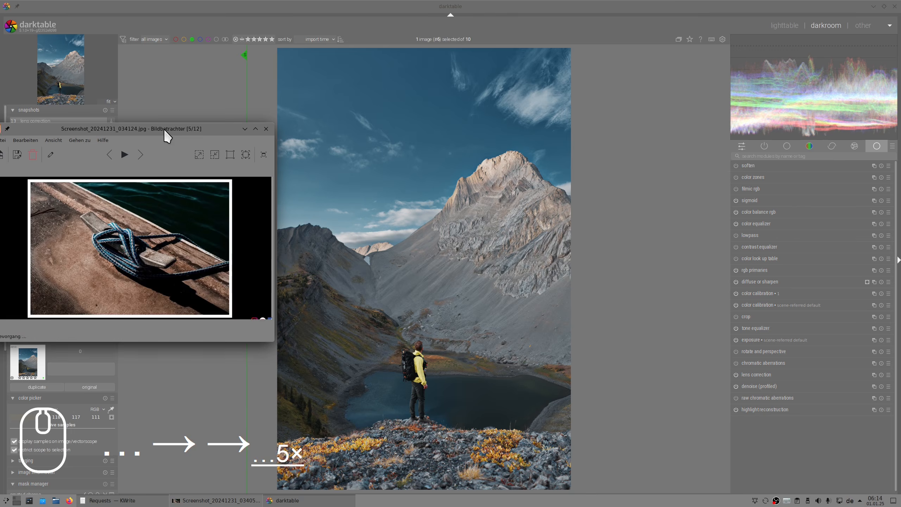
pyautogui.press('Right')
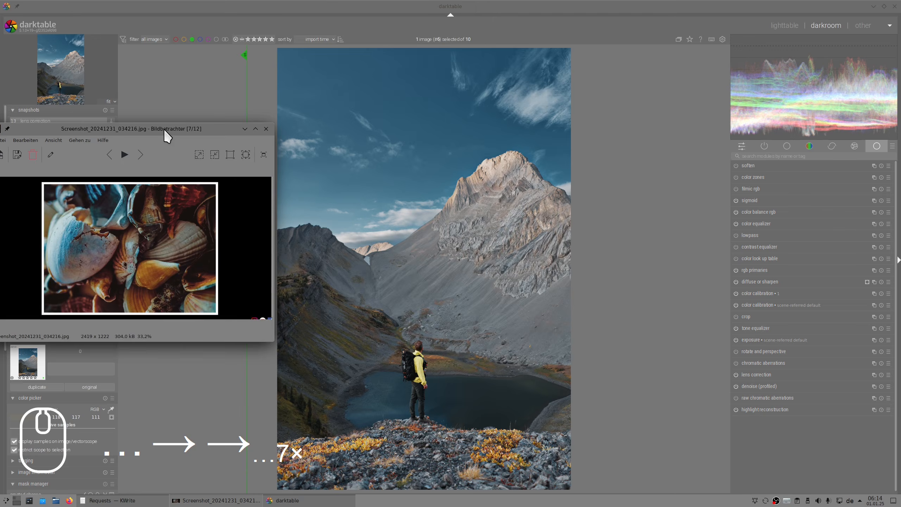
pyautogui.press('Right')
pyautogui.press('Right')
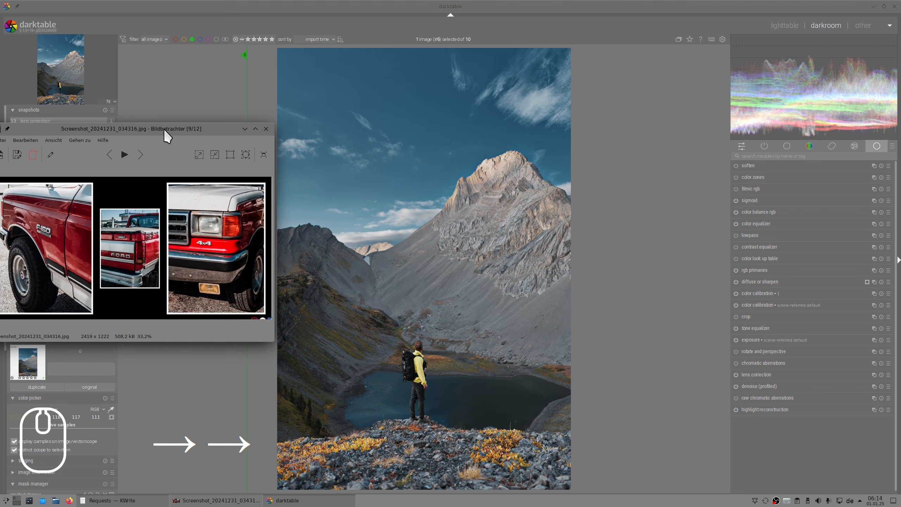
pyautogui.click(266, 128)
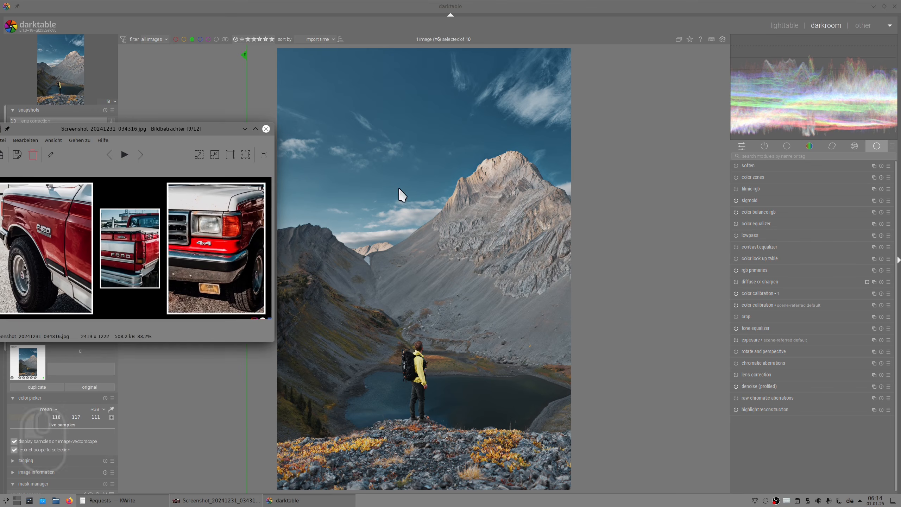
# In rgb primaries, set the blue hue to about -17.2° and collapse the module.
pyautogui.click(765, 270)
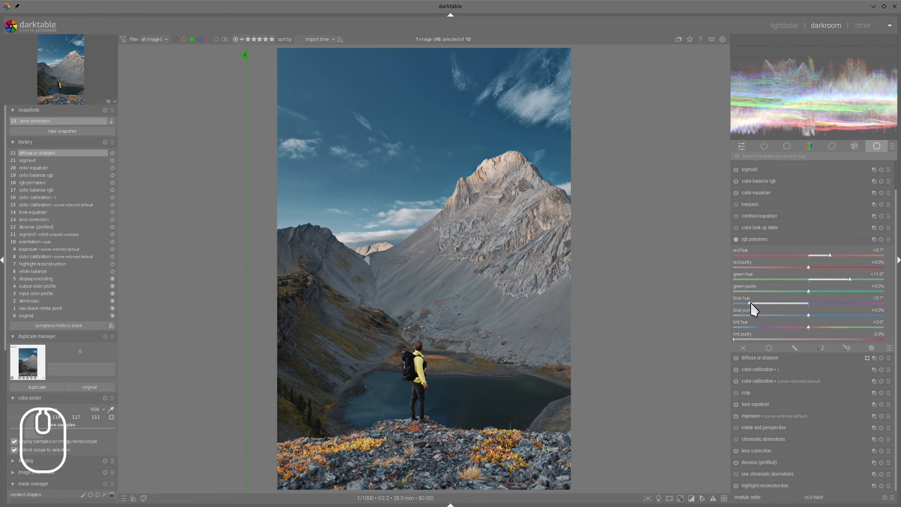
pyautogui.moveTo(750, 303); pyautogui.dragTo(744, 304)
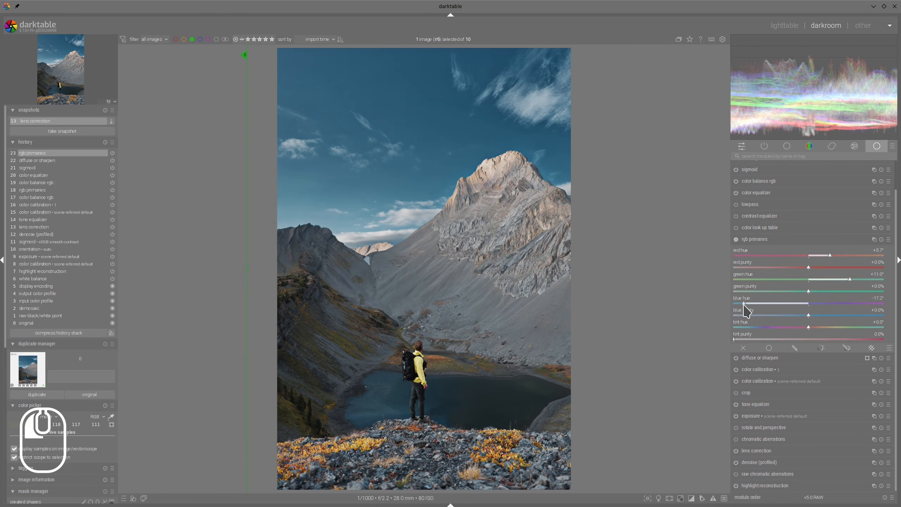
pyautogui.click(763, 242)
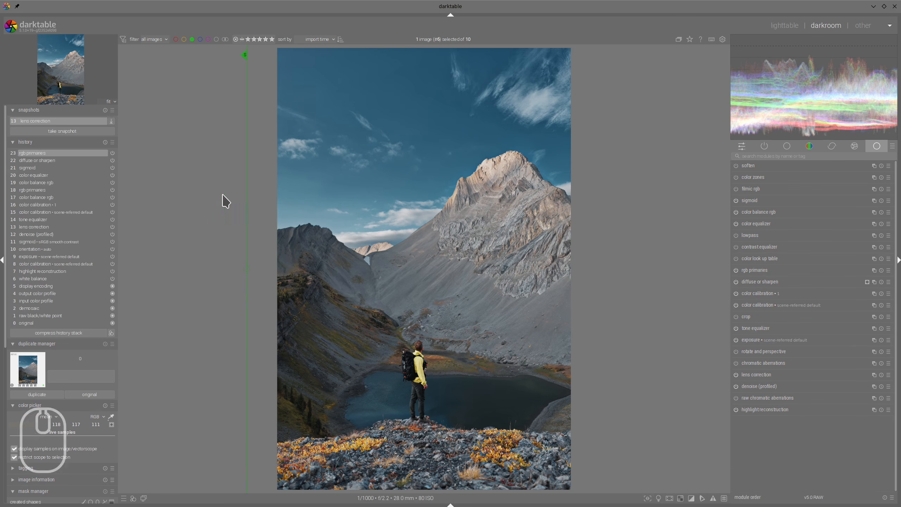
# Compare the grade against the lens correction snapshot with the split line, and clear the snapshots.
pyautogui.moveTo(247, 201)
pyautogui.mouseDown()
pyautogui.moveTo(677, 251)
pyautogui.moveTo(217, 199)
pyautogui.moveTo(652, 259)
pyautogui.moveTo(227, 203)
pyautogui.moveTo(458, 201)
pyautogui.moveTo(247, 202)
pyautogui.mouseUp()
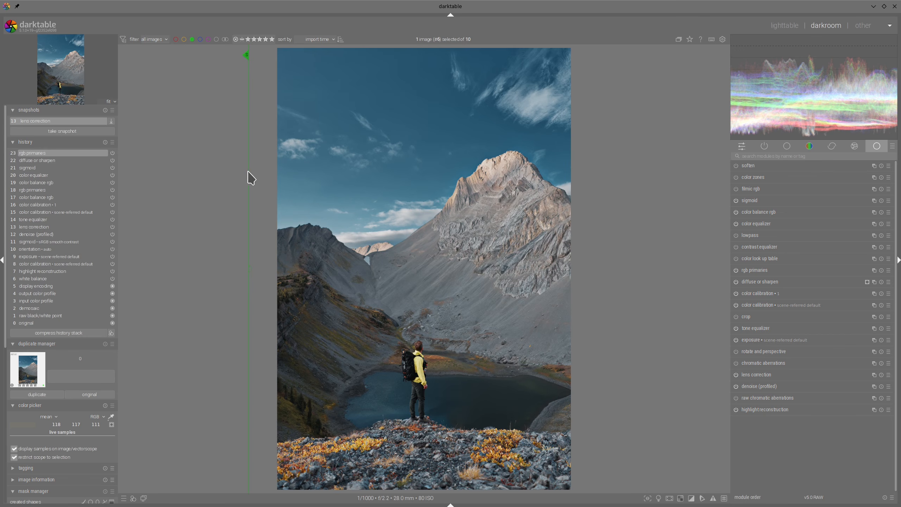
pyautogui.moveTo(249, 172)
pyautogui.mouseDown()
pyautogui.moveTo(368, 244)
pyautogui.moveTo(256, 185)
pyautogui.mouseUp()
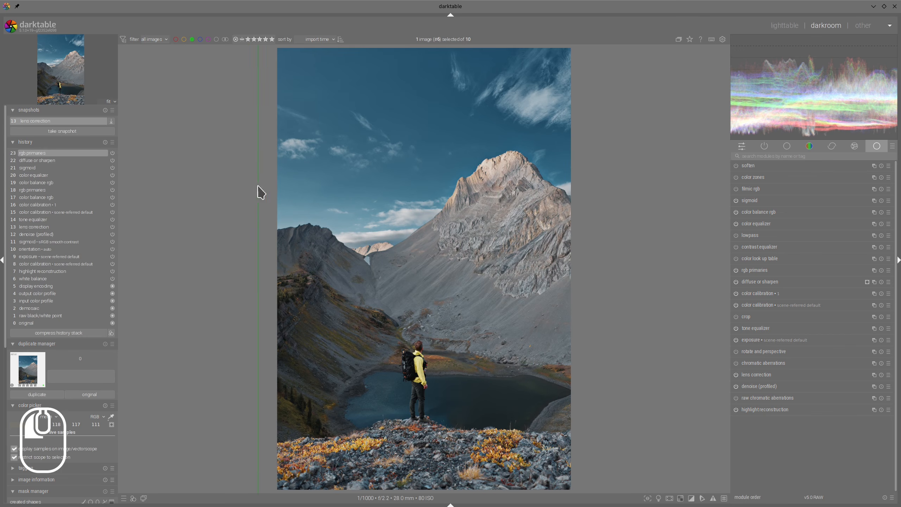
pyautogui.click(104, 111)
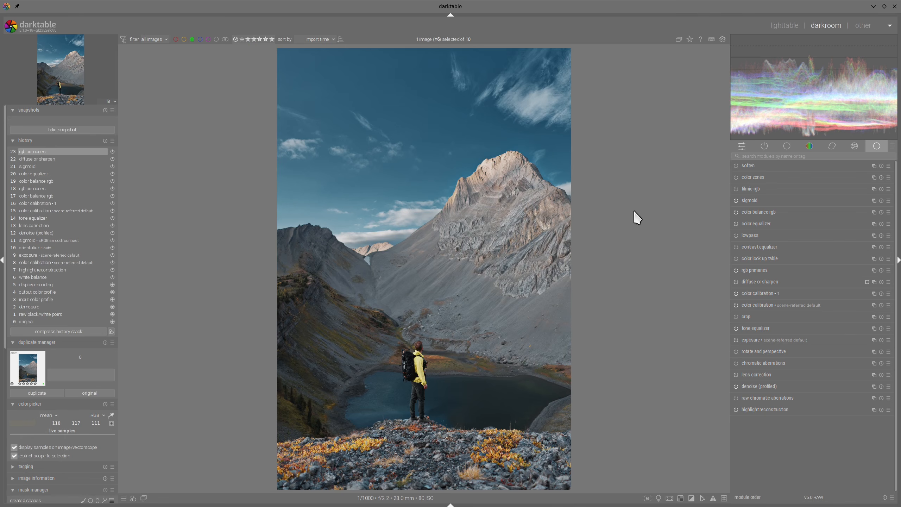